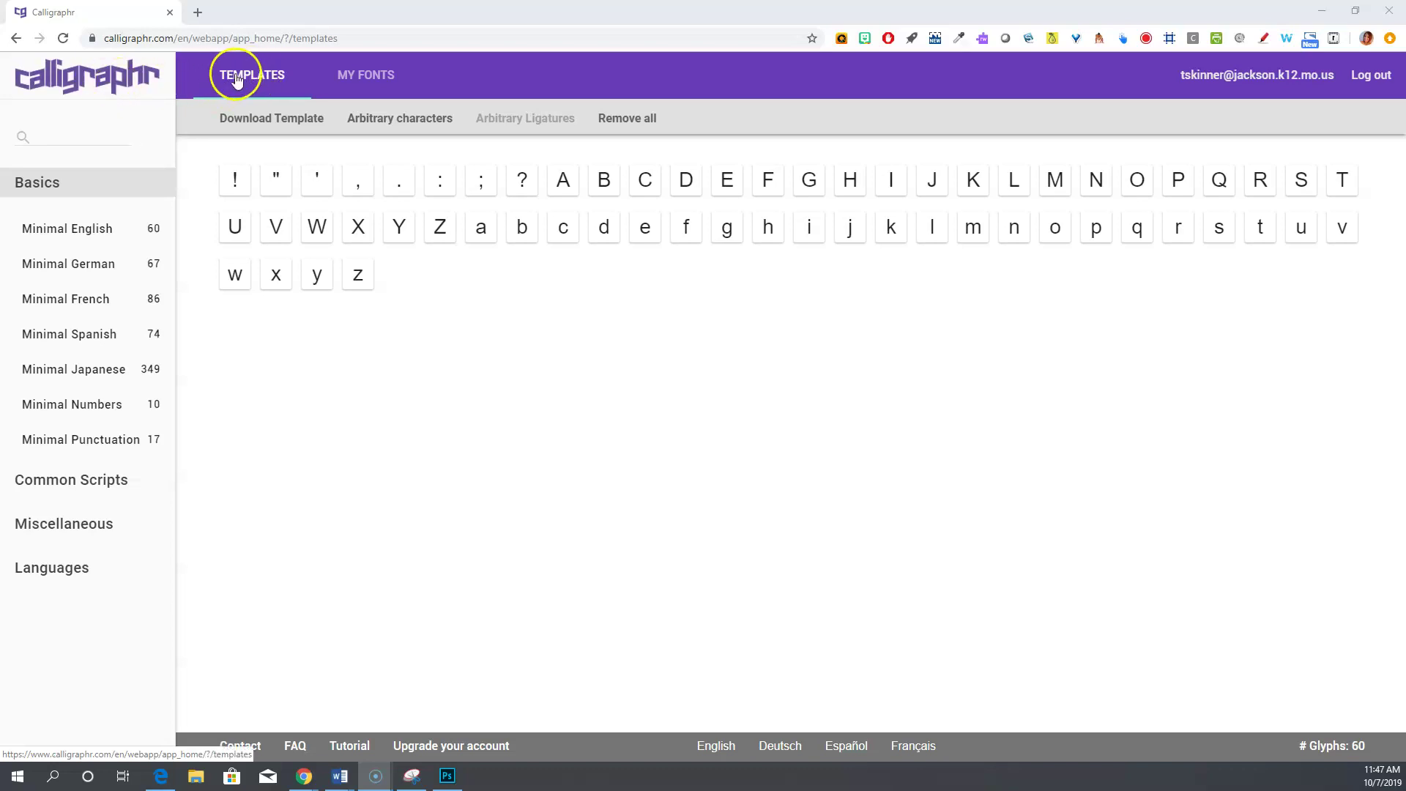
Open the template creation page and add the Minimal Punctuation characters to the Minimal English set
click(119, 82)
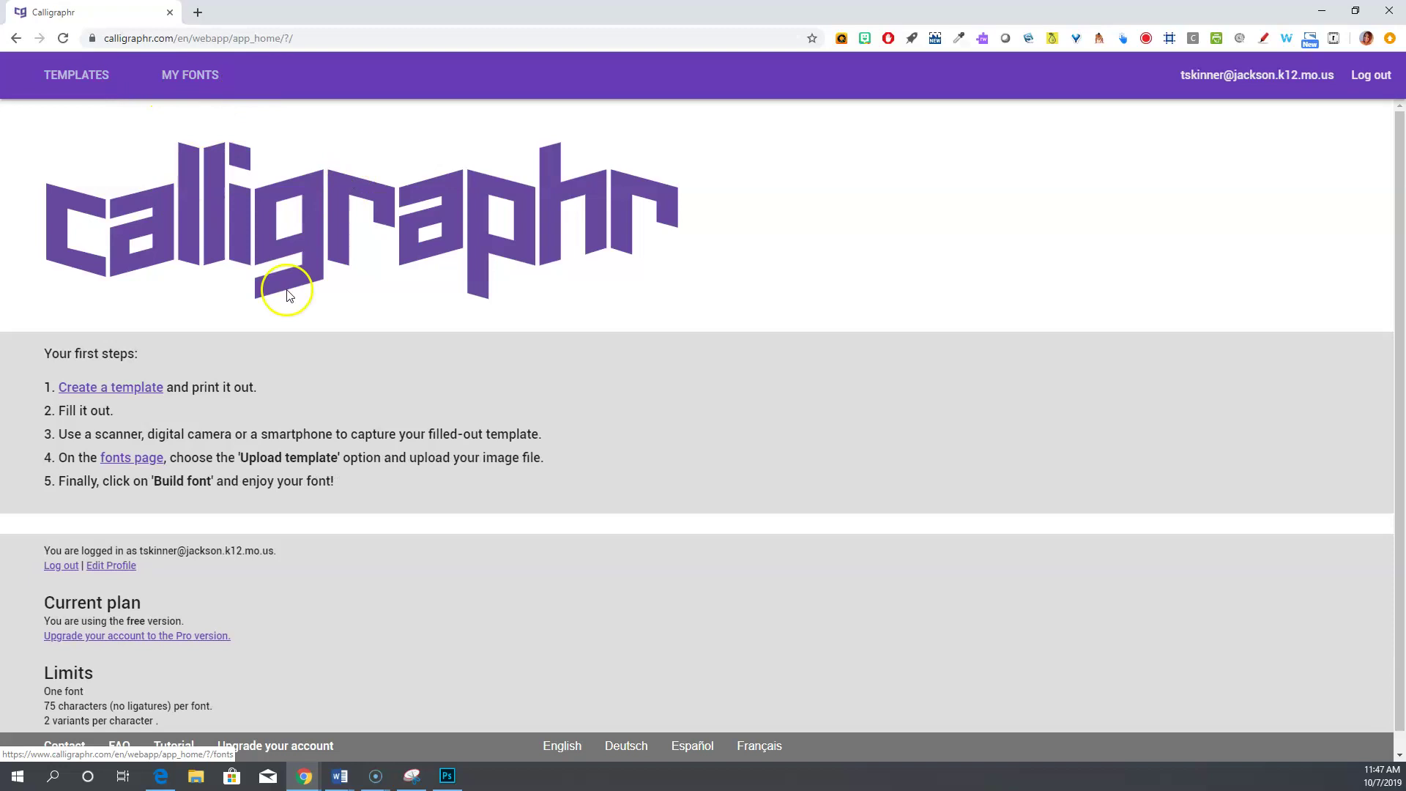
click(98, 79)
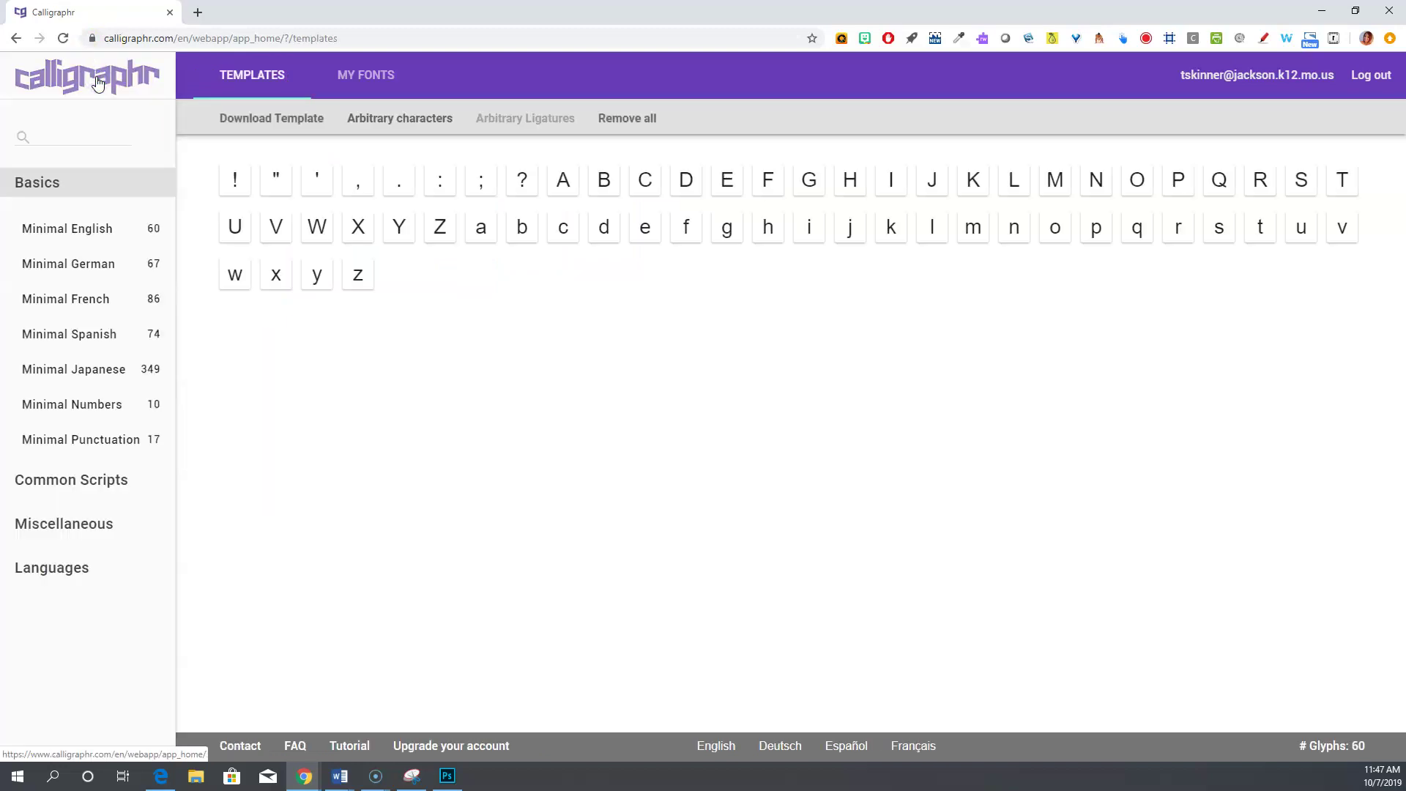
mouse_move(86, 230)
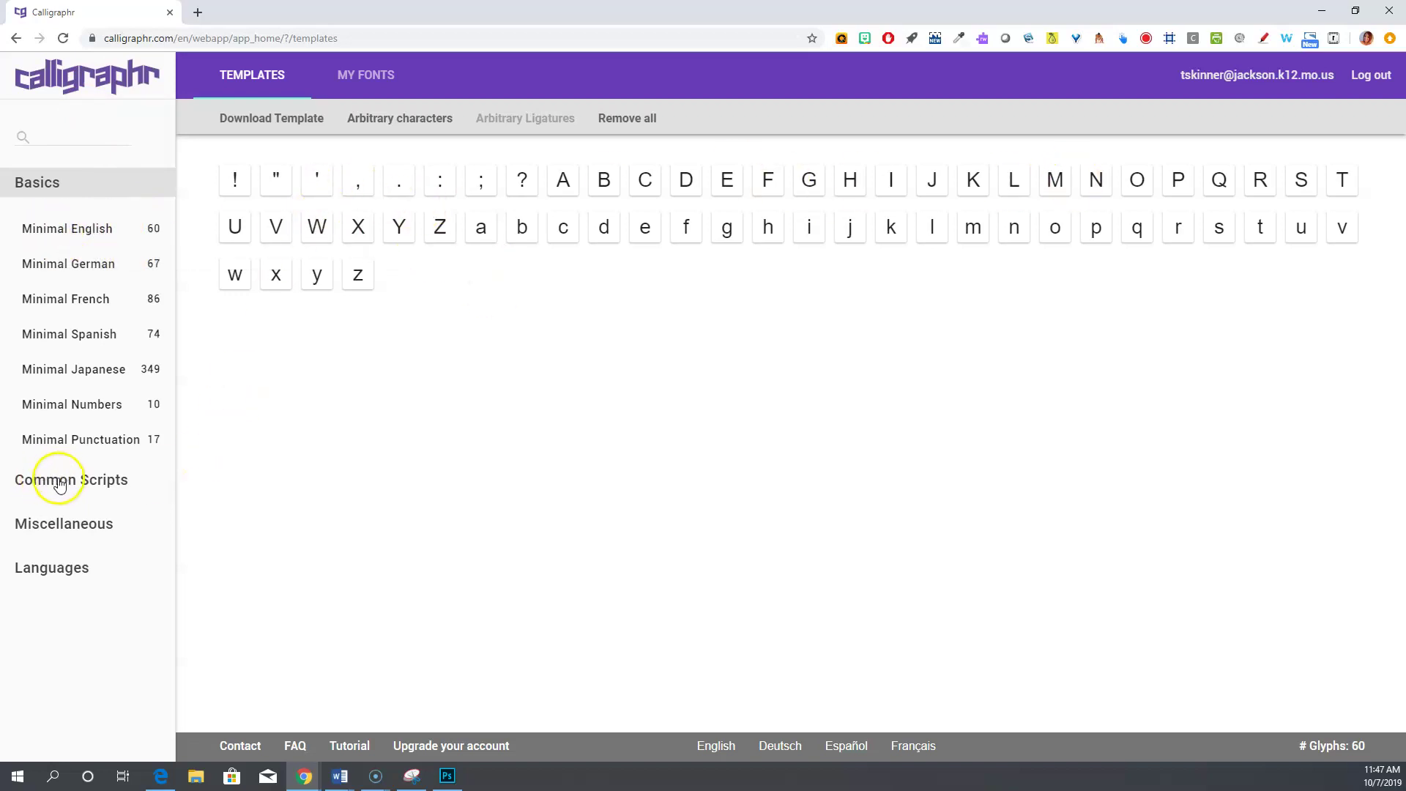
mouse_move(90, 449)
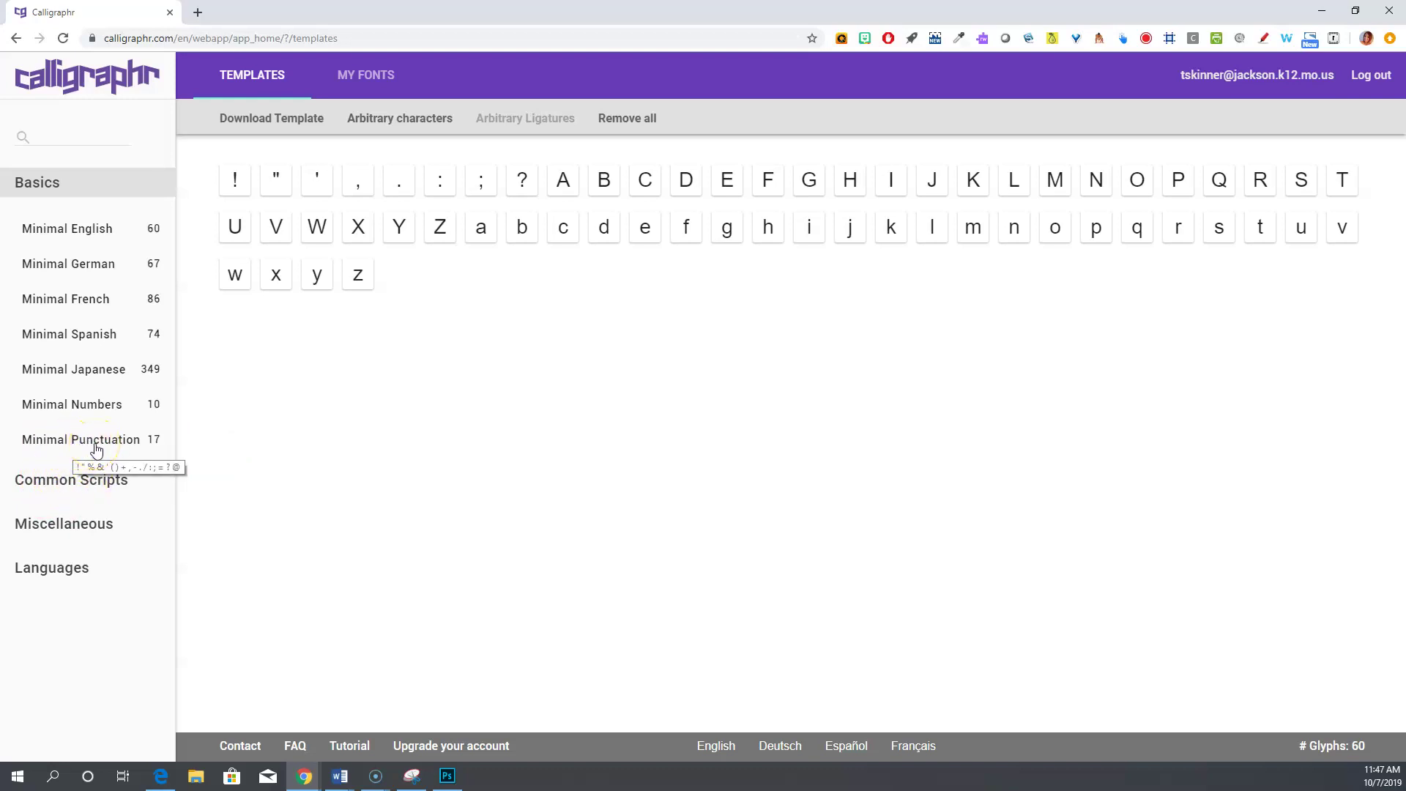
click(96, 445)
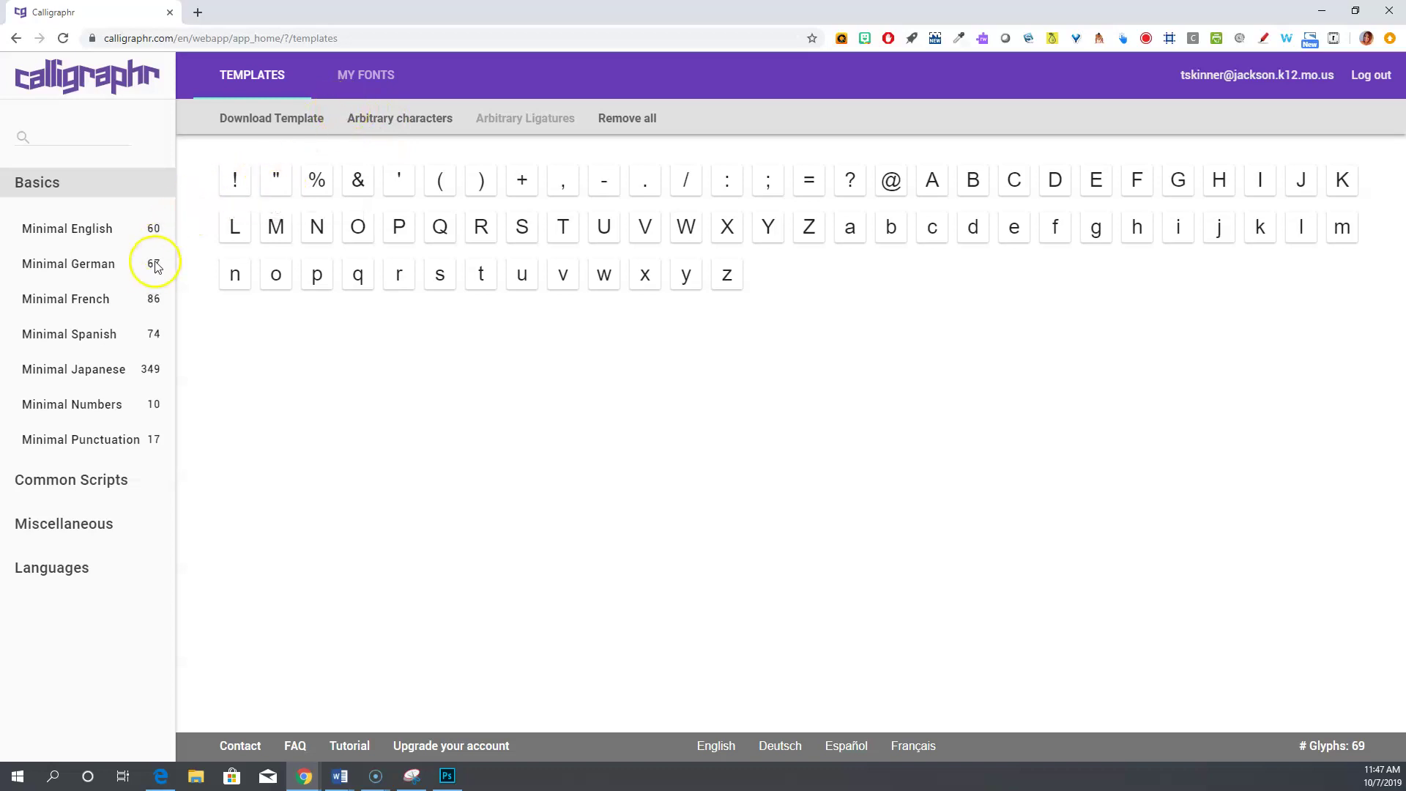
click(71, 238)
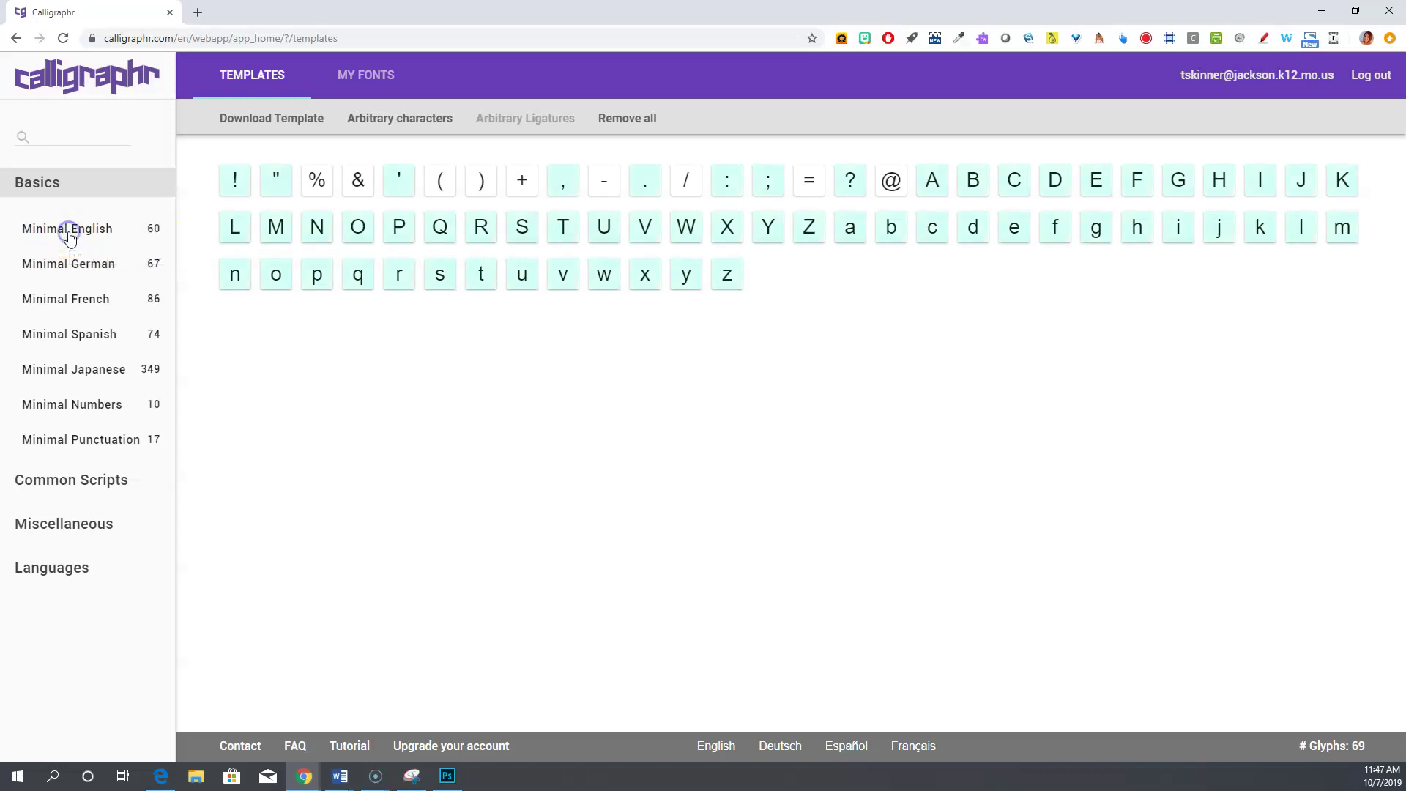
click(112, 447)
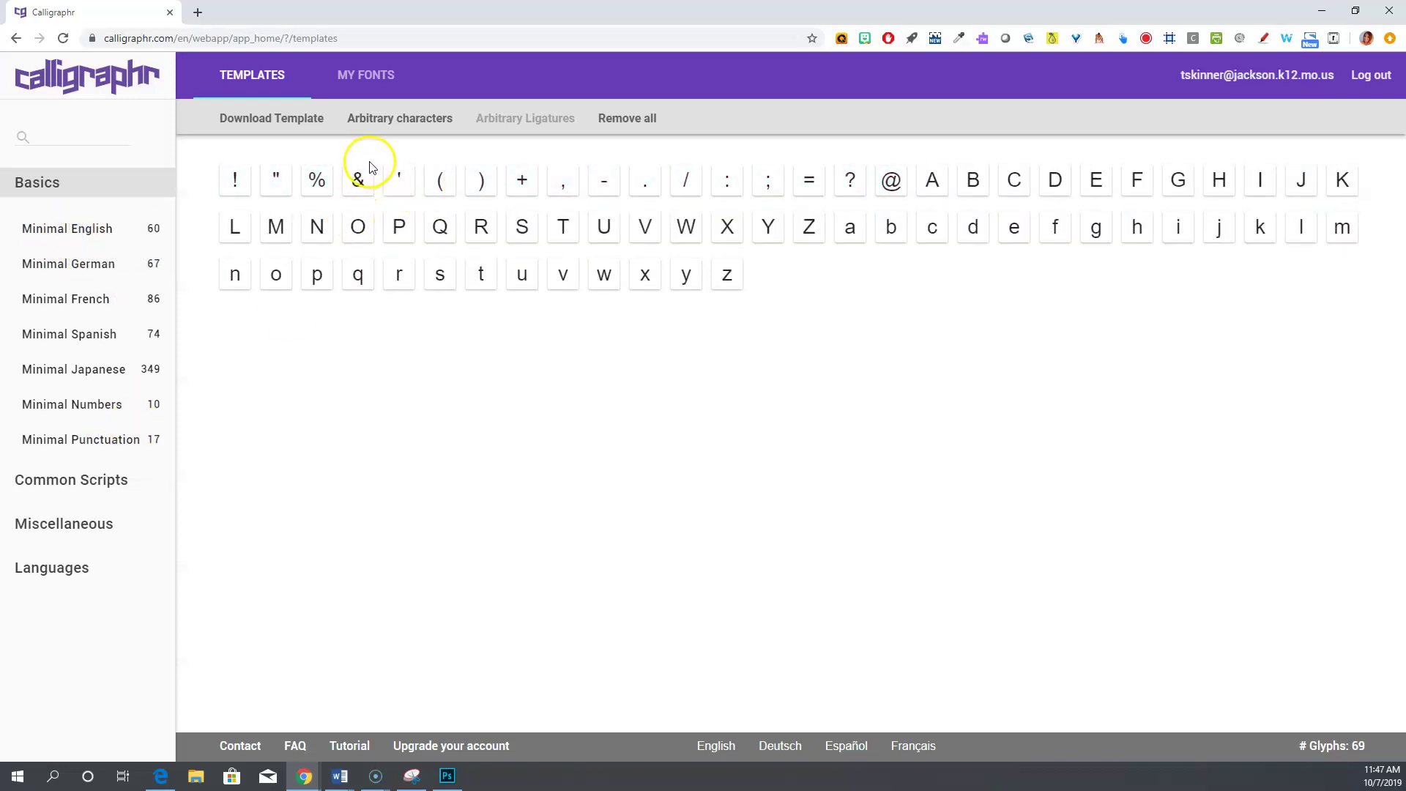
Try to download the template as a PDF named Calligraphr-Template with helplines drawn
click(285, 127)
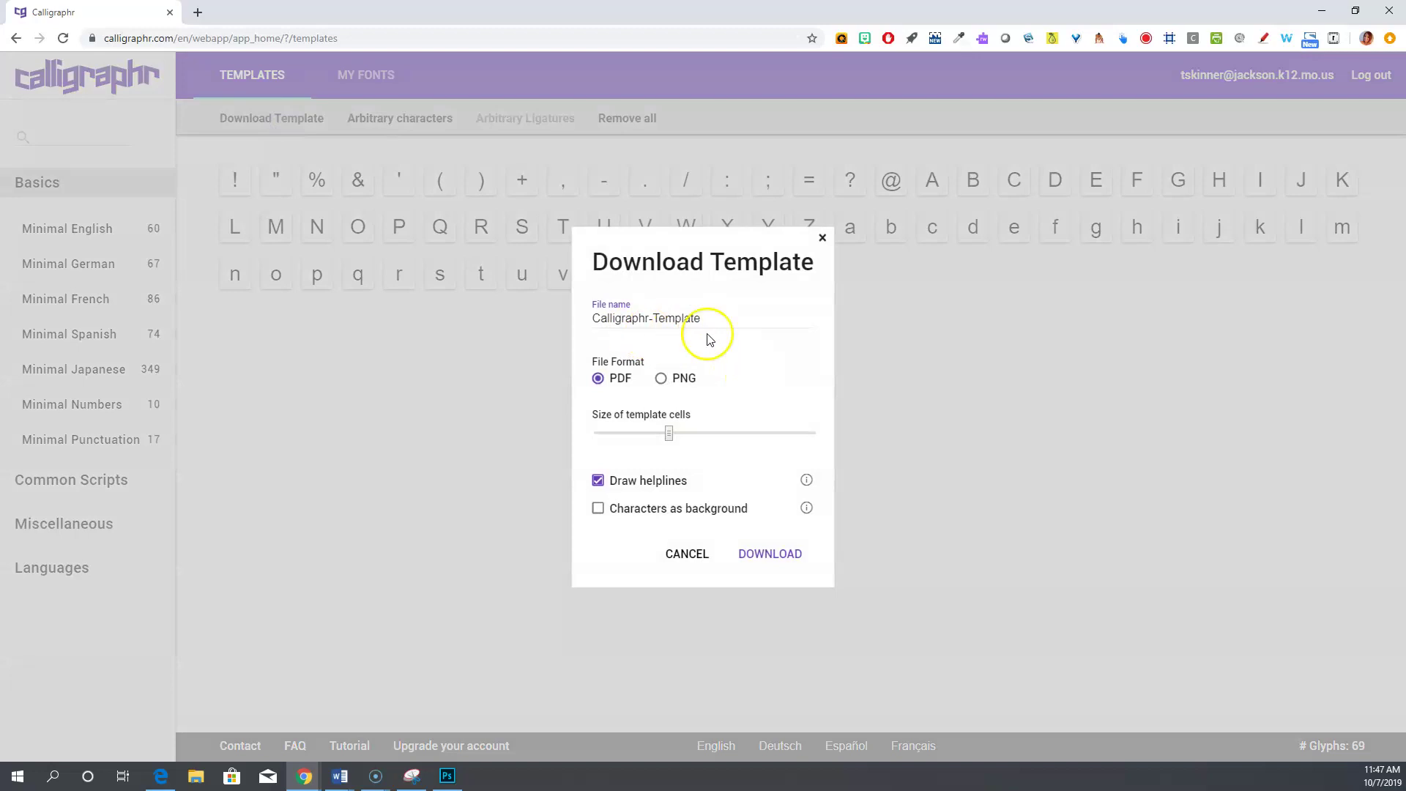
click(747, 557)
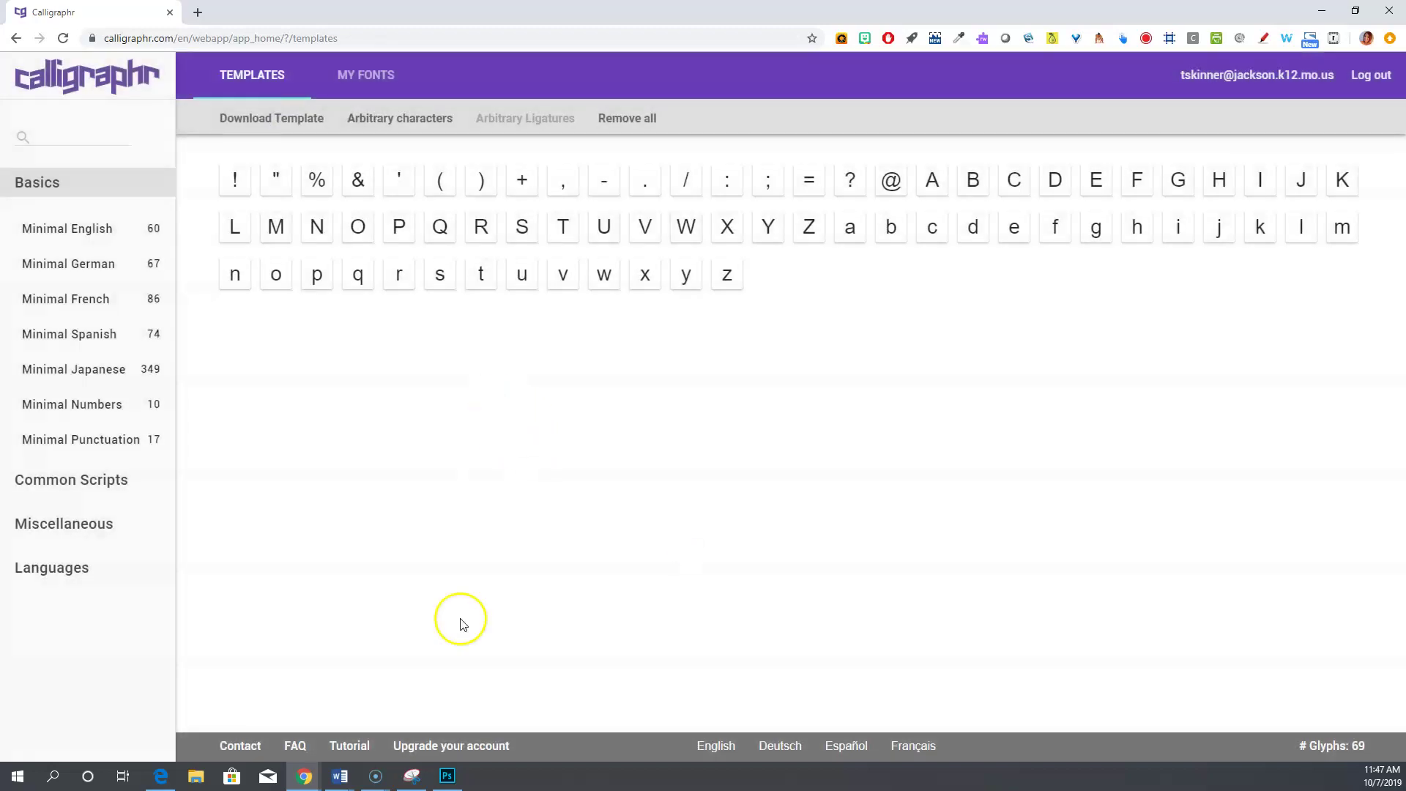
Look through both pages of the blank PDF template and view the e-mailed photo of the filled-out template
mouse_move(302, 778)
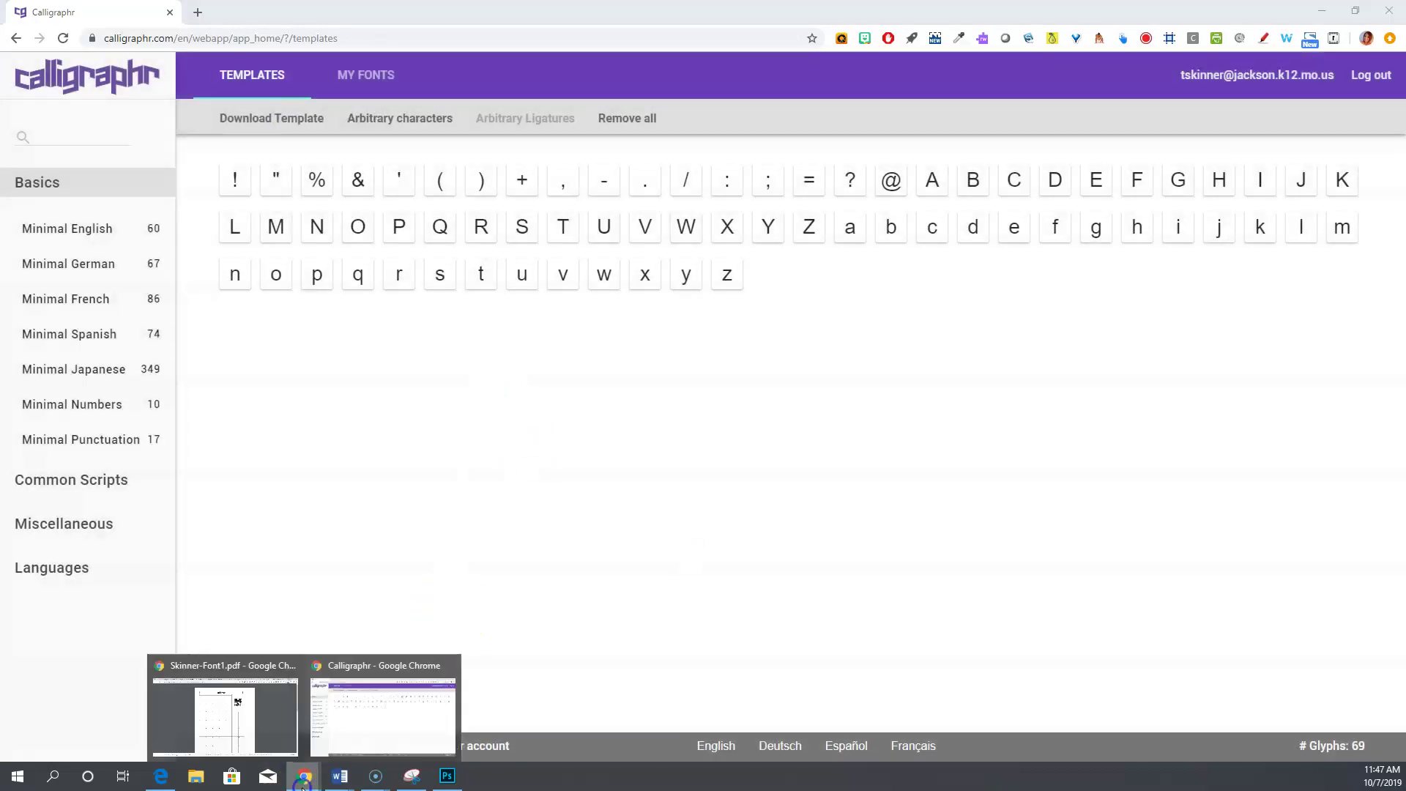
click(238, 725)
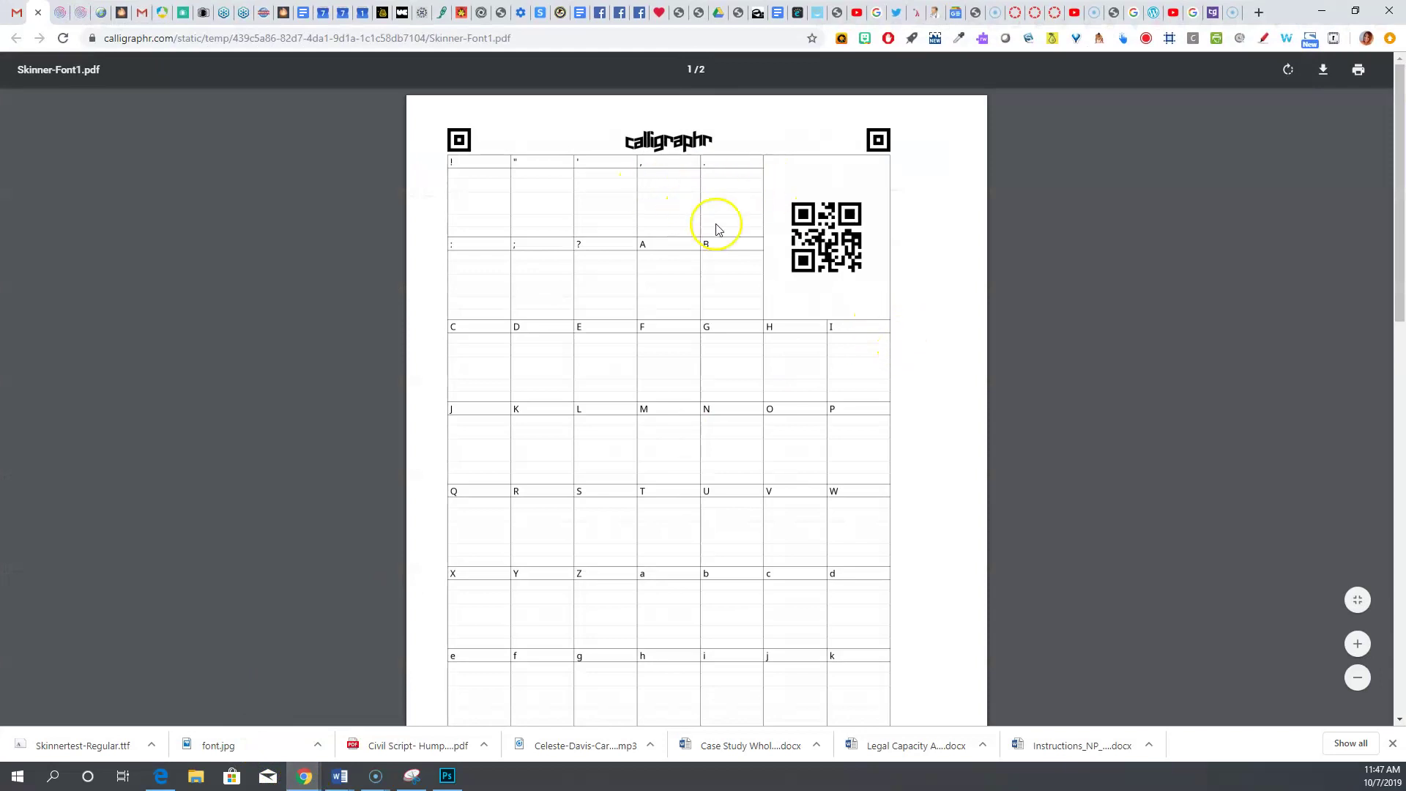
scroll(853, 500, down, 10)
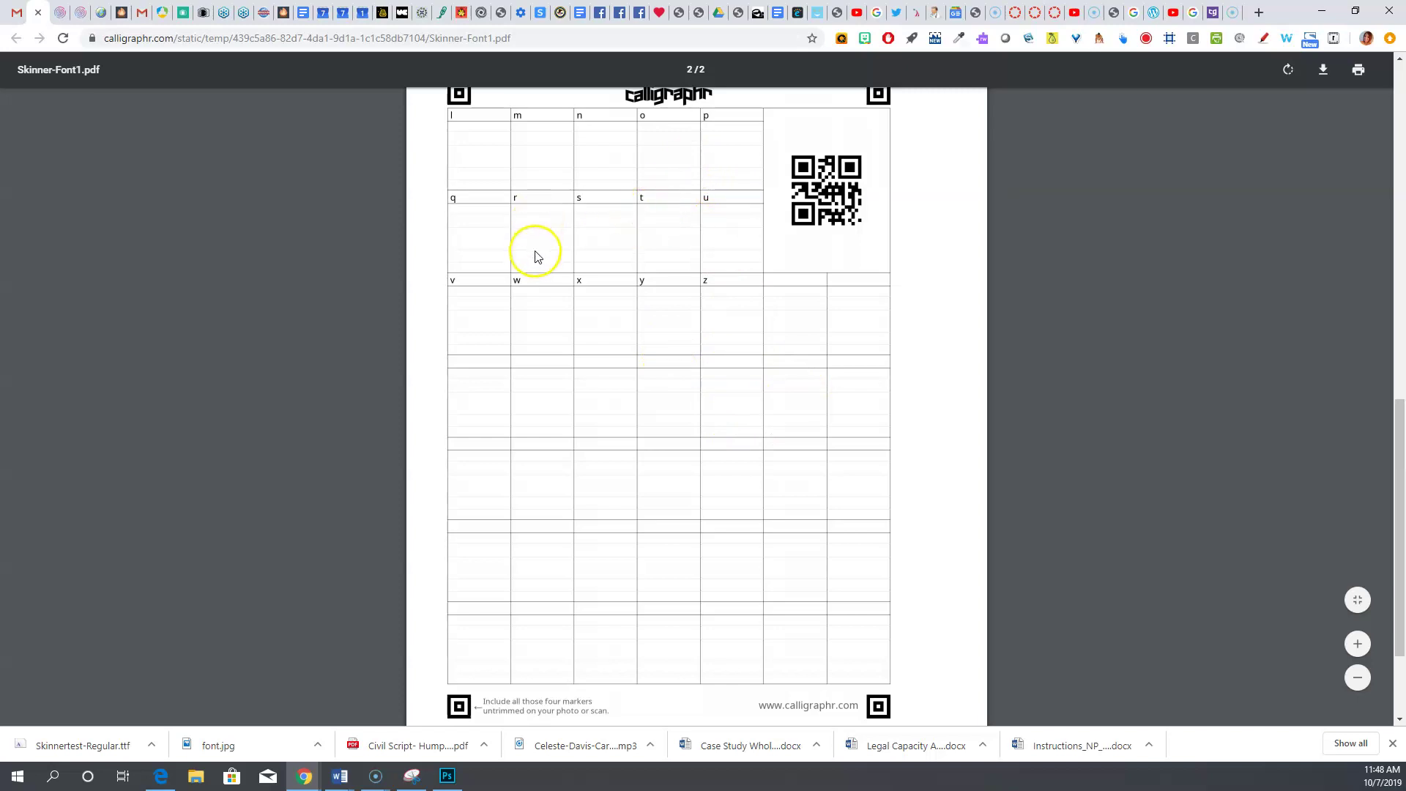
click(16, 13)
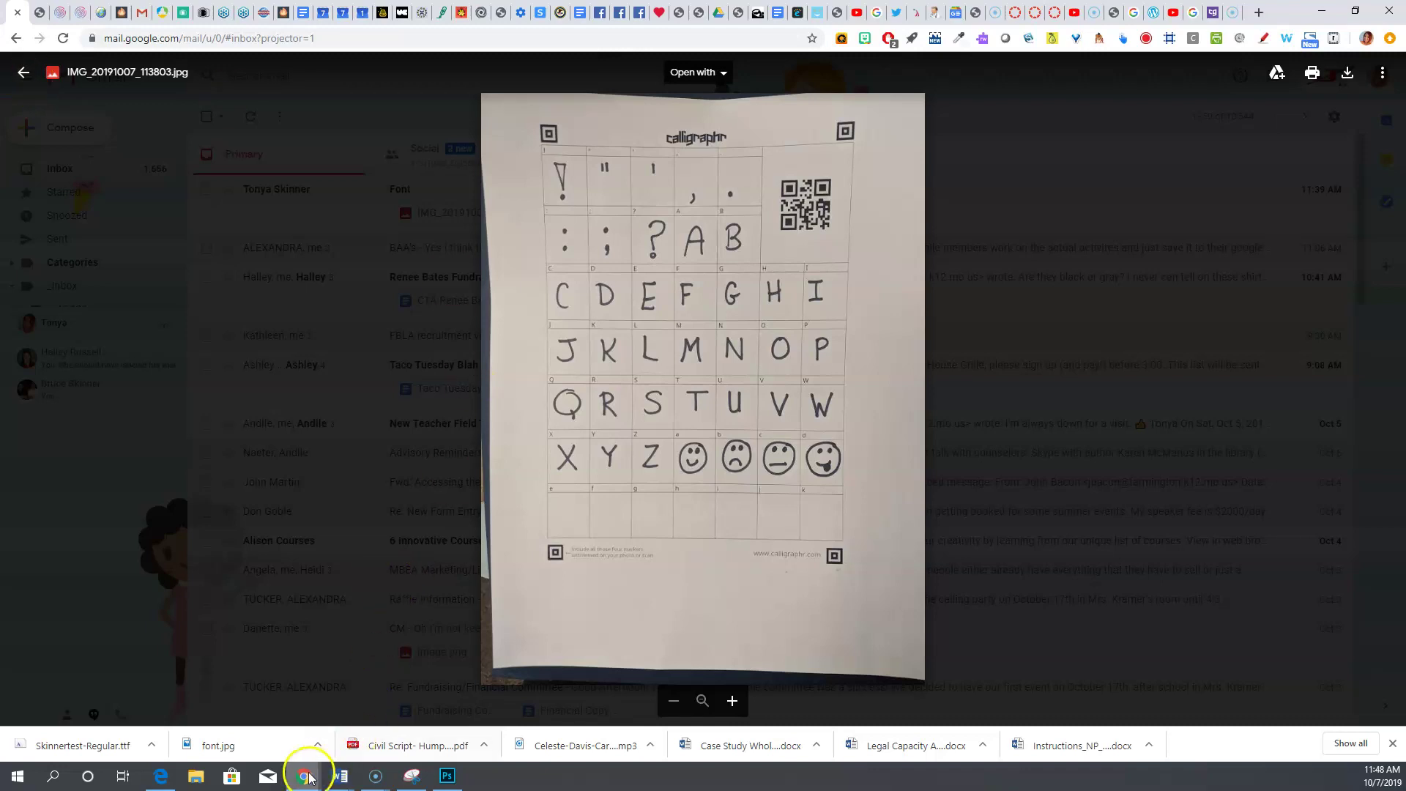
Return to Calligraphr and upload the filled-out template image "font" from Pictures with automatic cleaning, overwriting the existing characters of MyFont
mouse_move(304, 774)
click(359, 749)
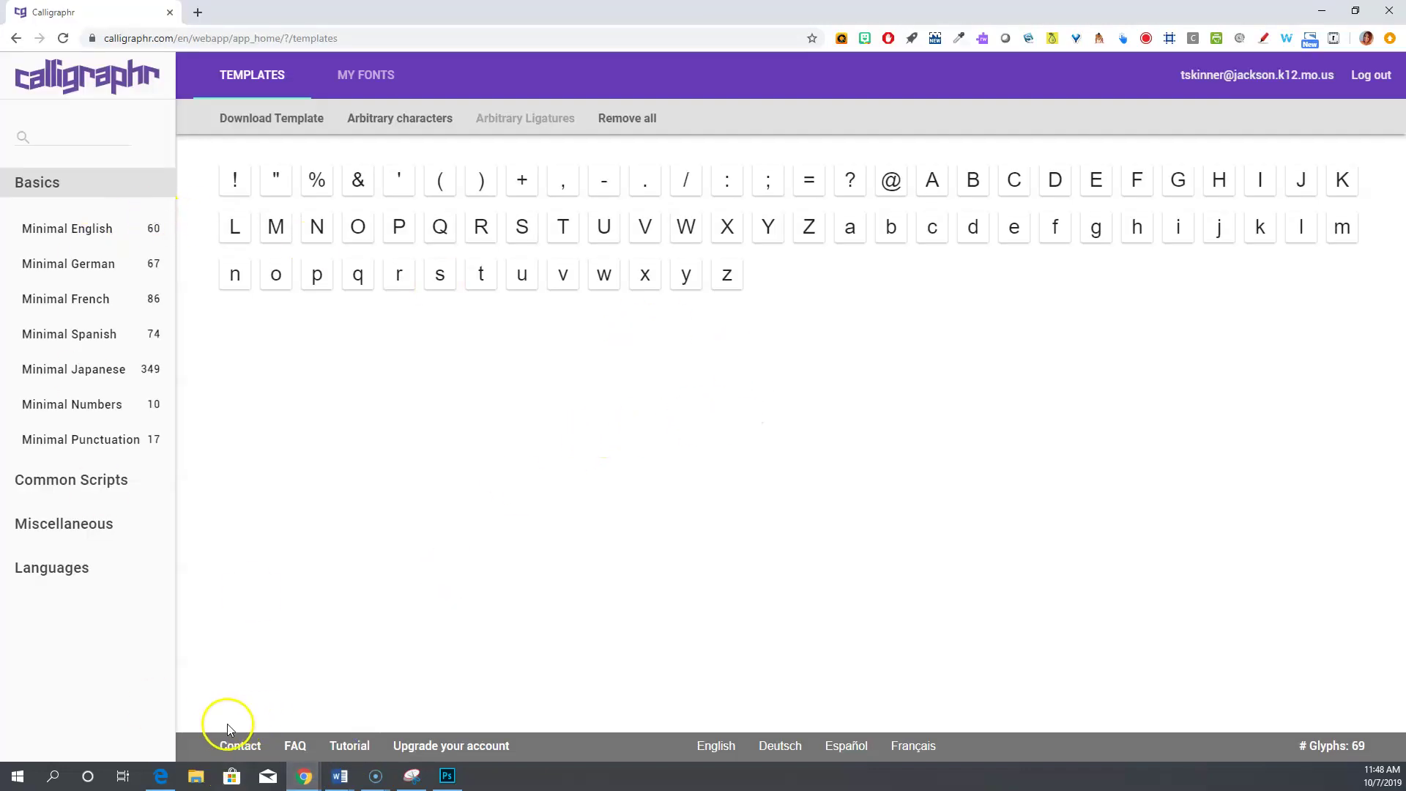
click(375, 80)
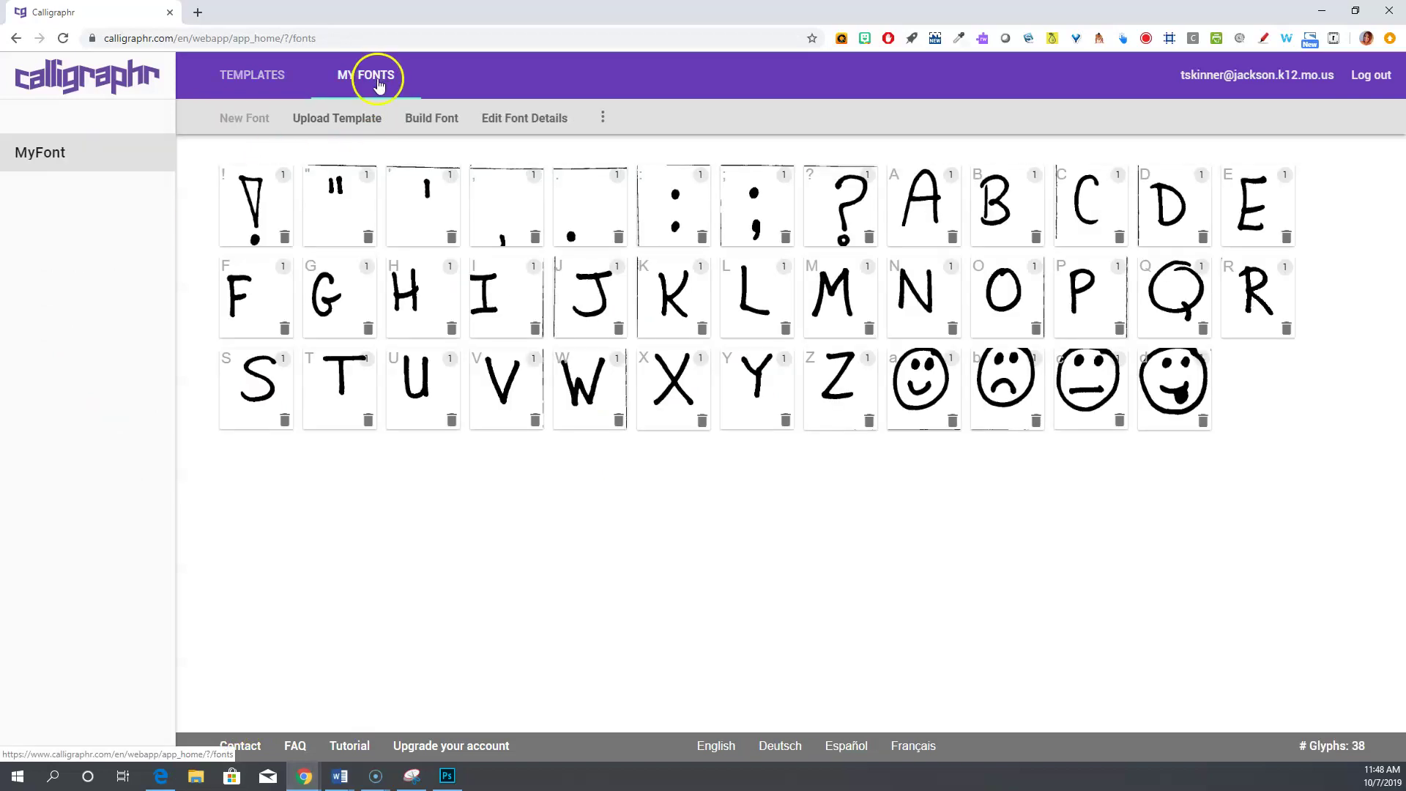
click(347, 128)
click(638, 387)
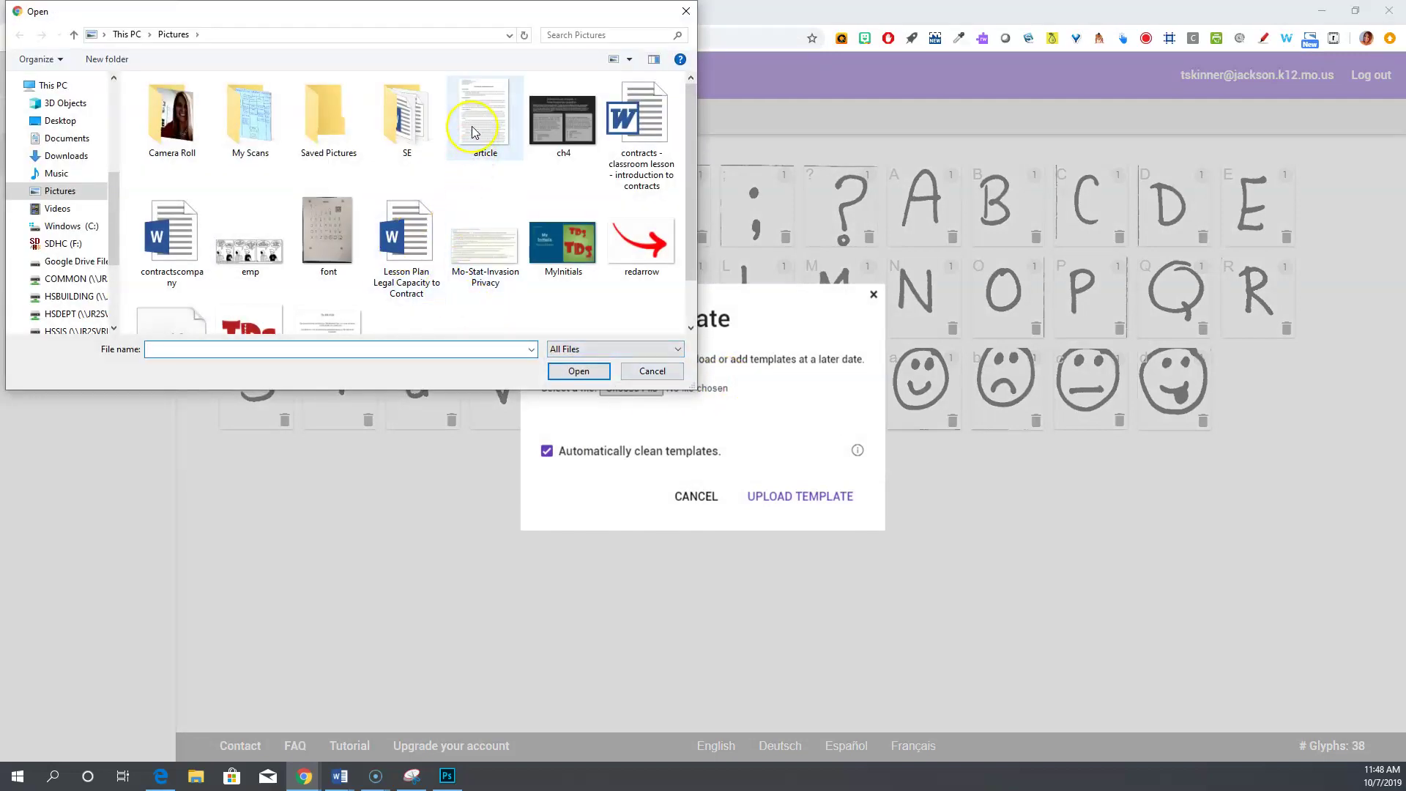
click(324, 269)
click(578, 372)
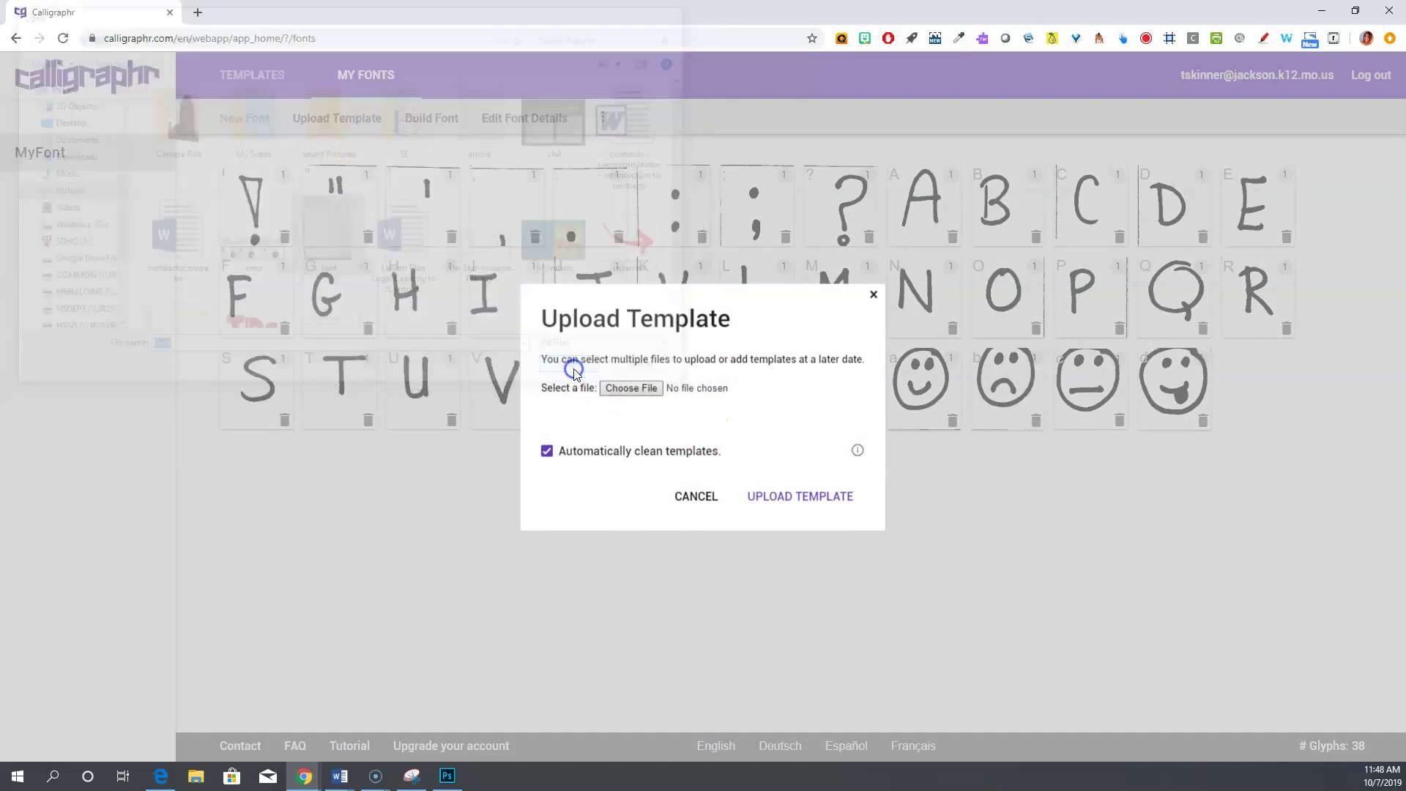
click(800, 502)
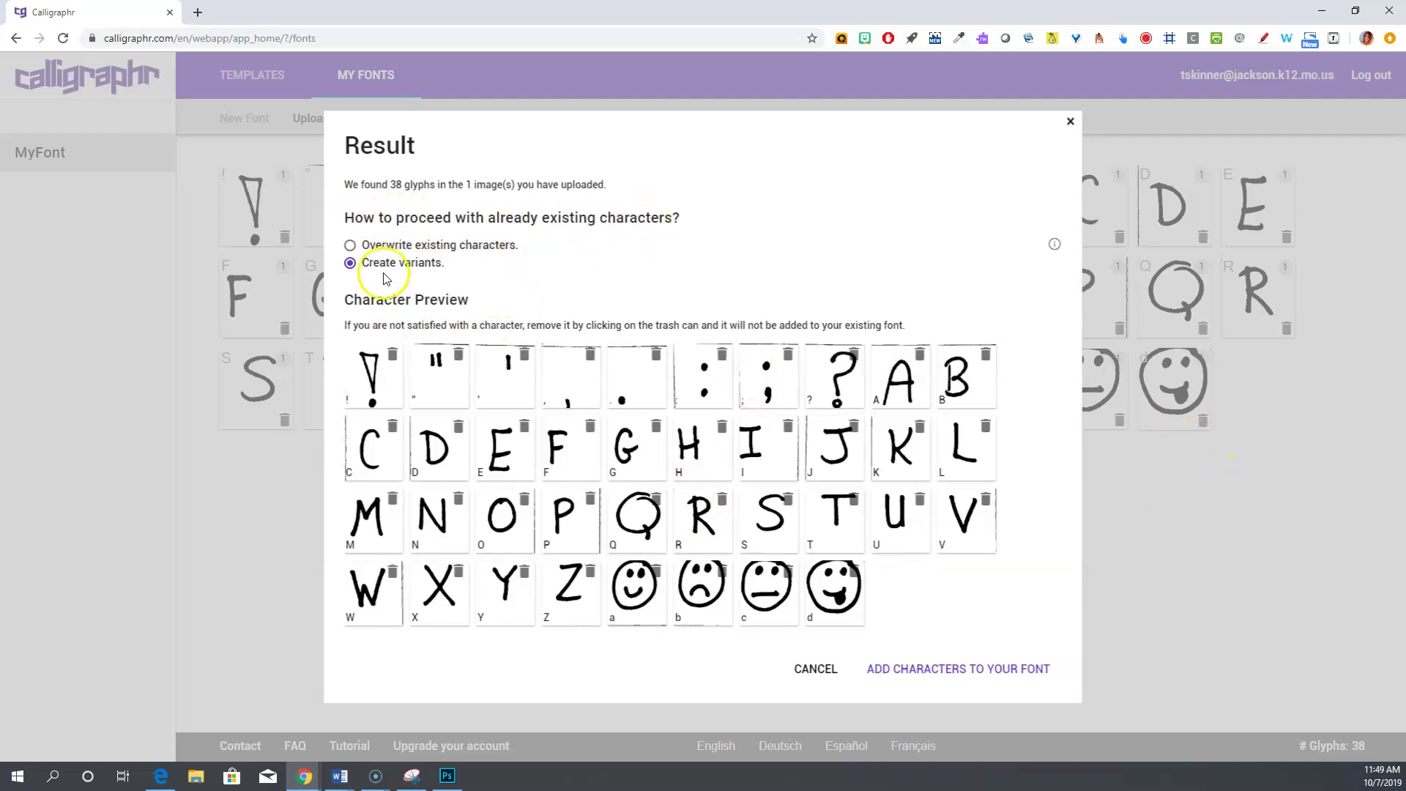
click(352, 245)
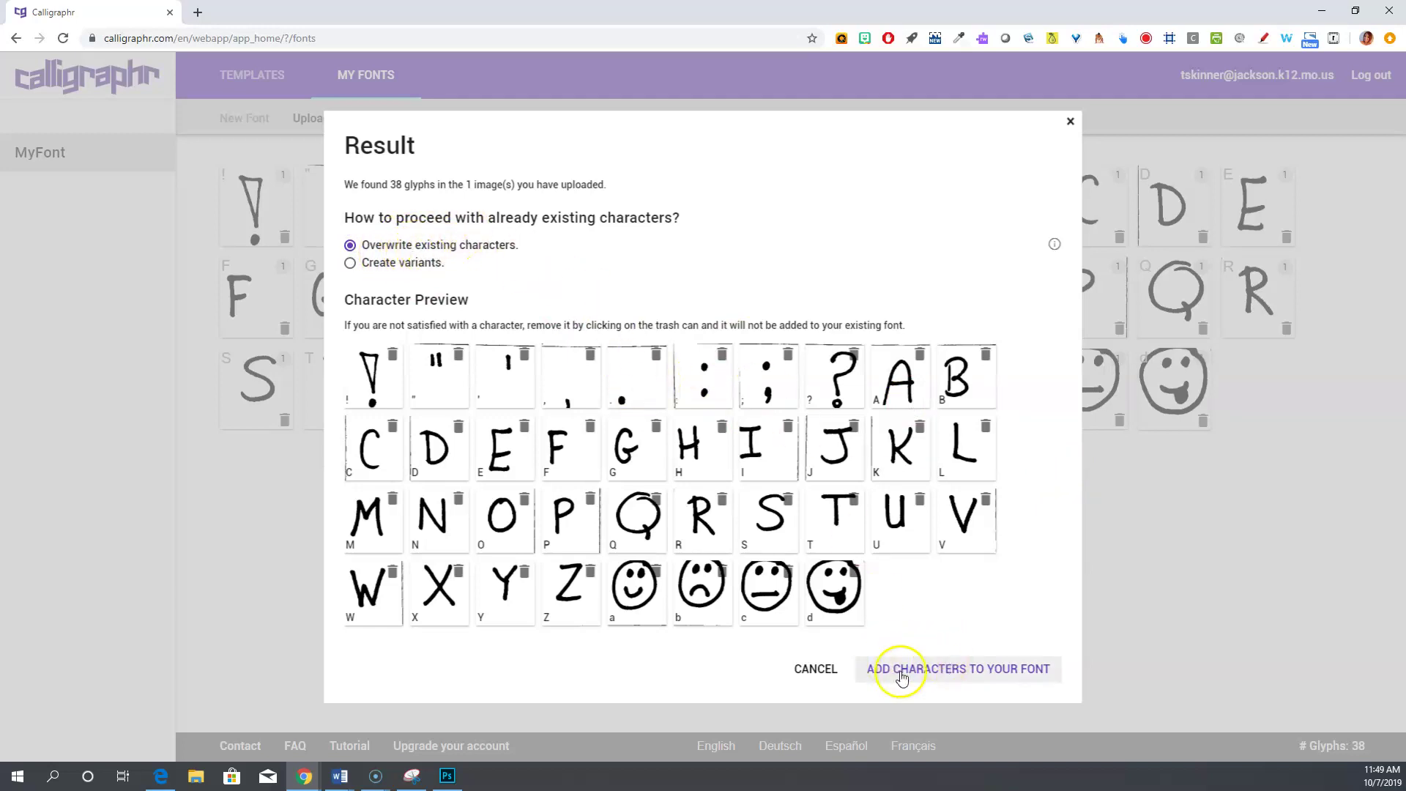
click(933, 673)
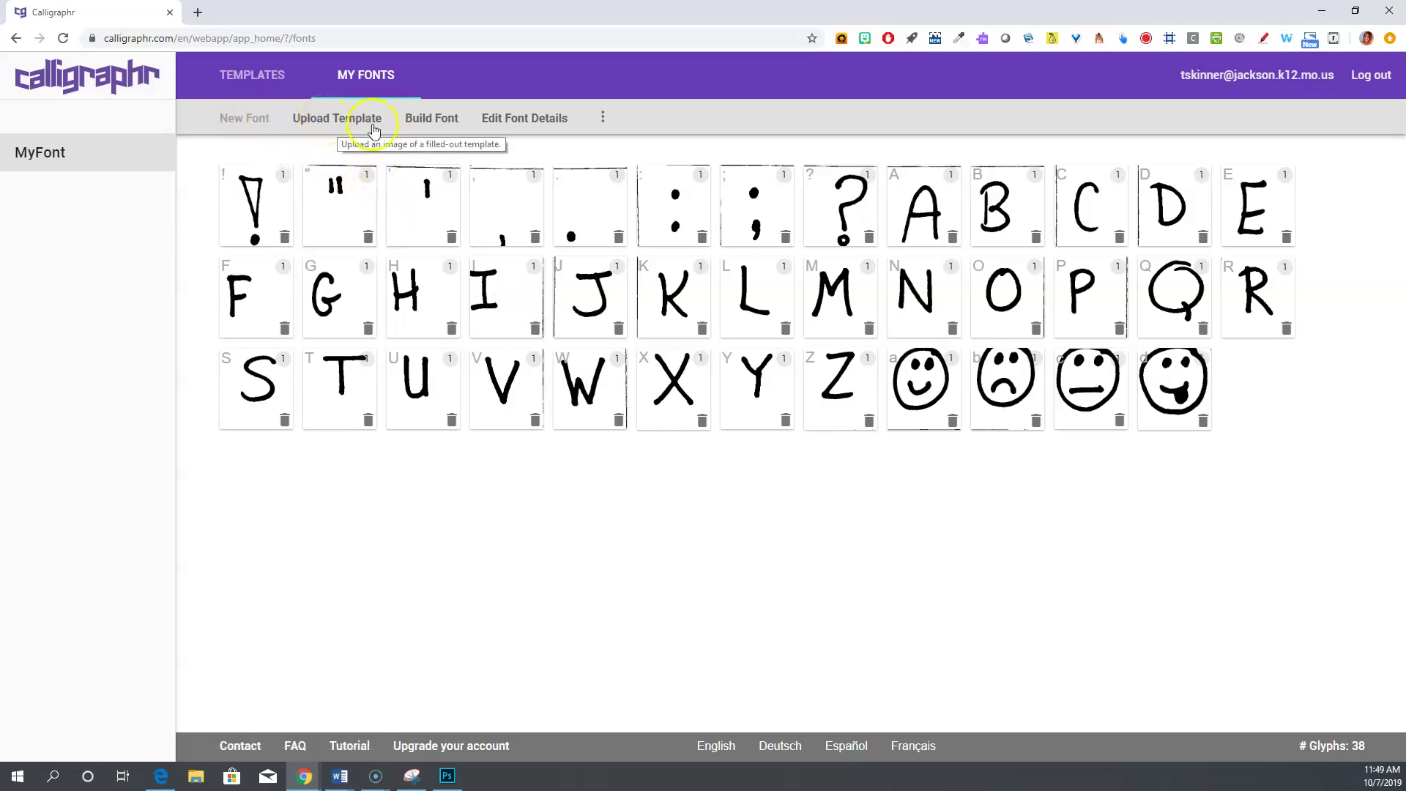
Build the font under the name SkinnerTest2 and check its alphabet at a larger preview size
click(430, 119)
drag(659, 396, 534, 393)
text(SkinnerTest2)
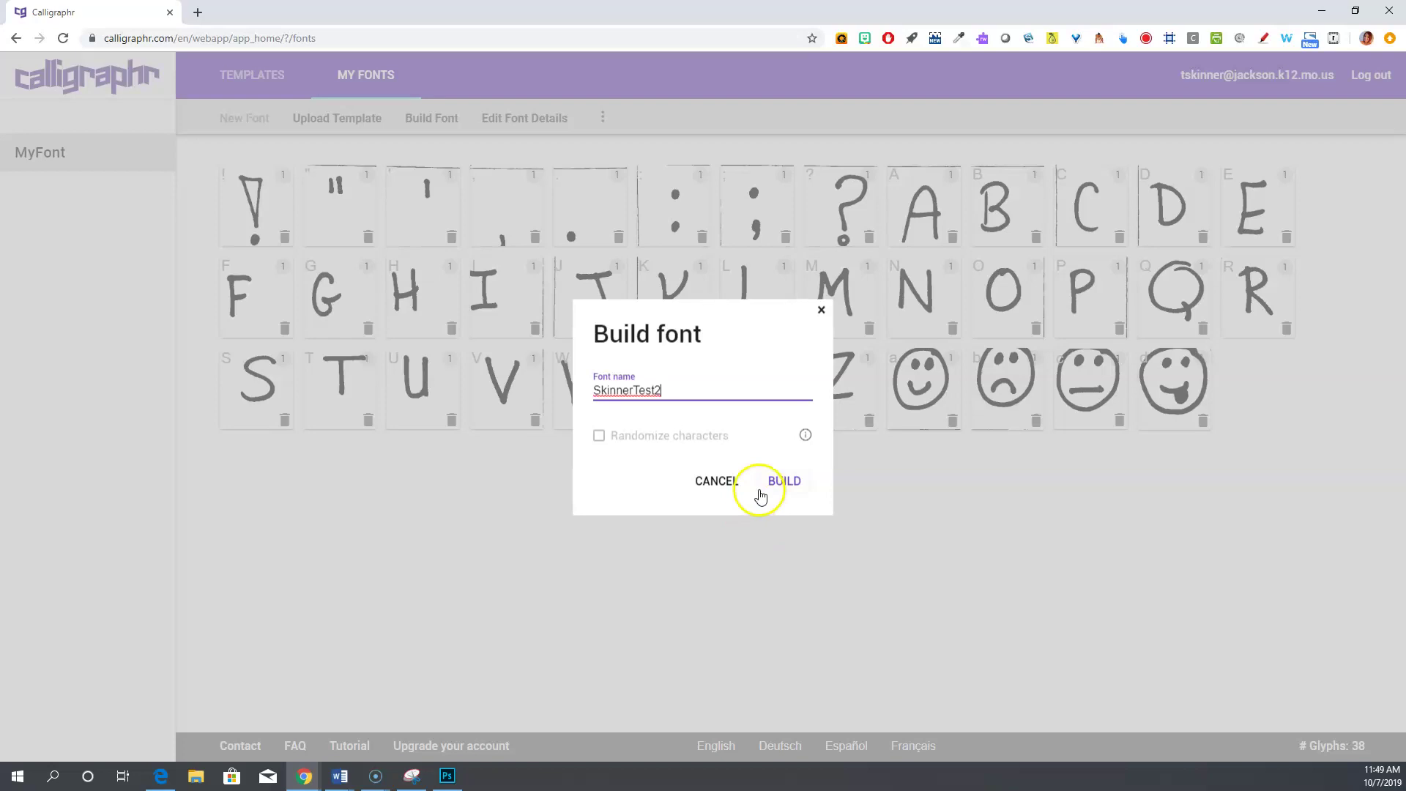
click(769, 485)
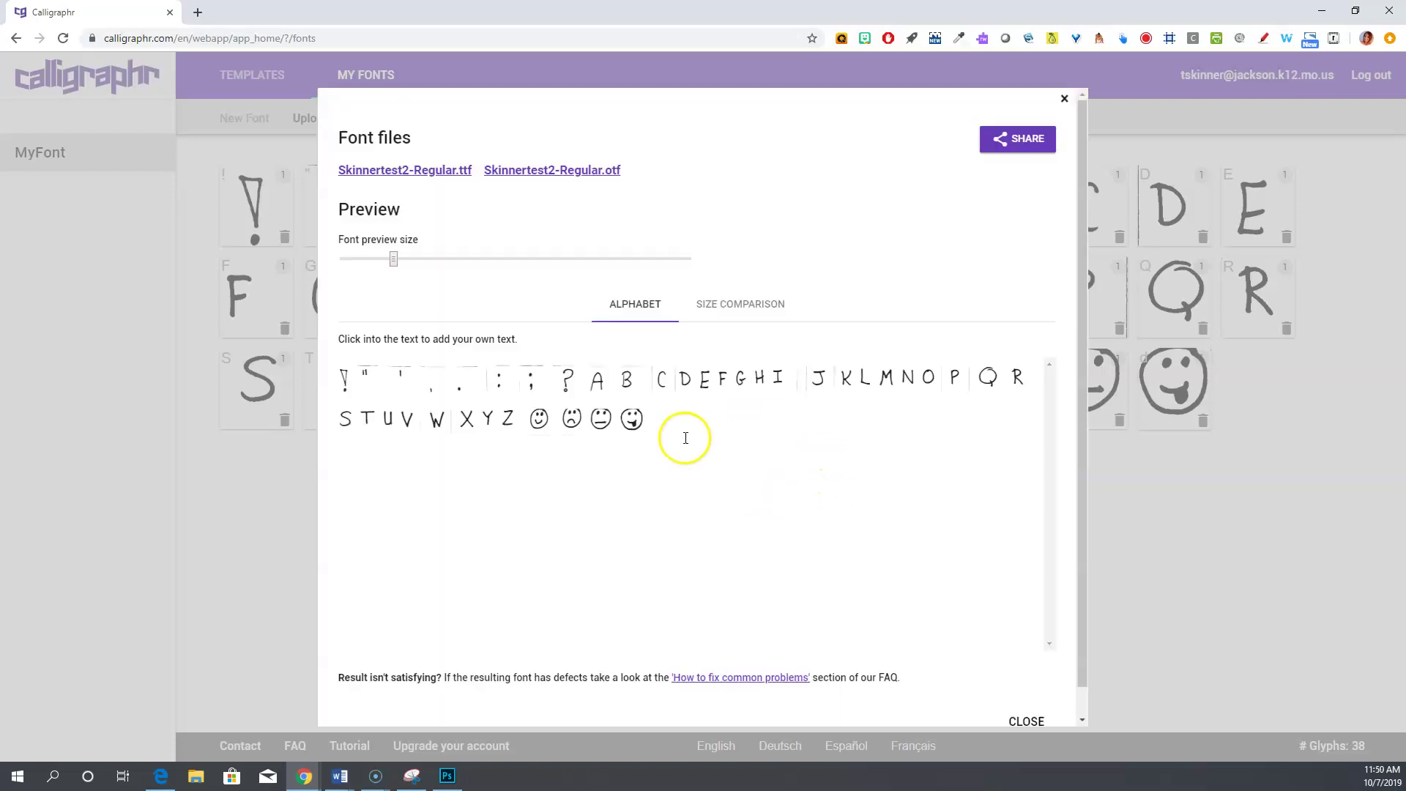
drag(394, 261, 426, 282)
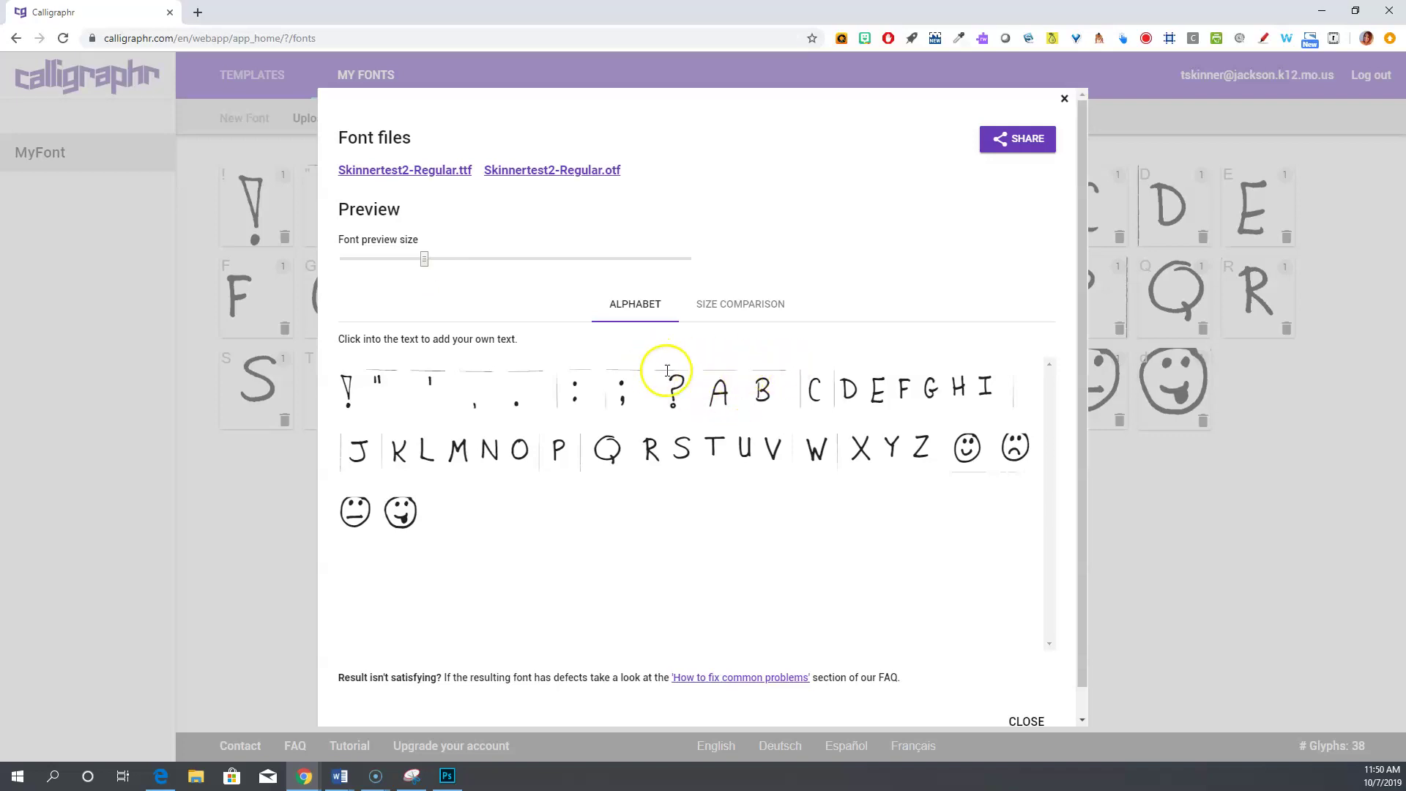
click(1026, 721)
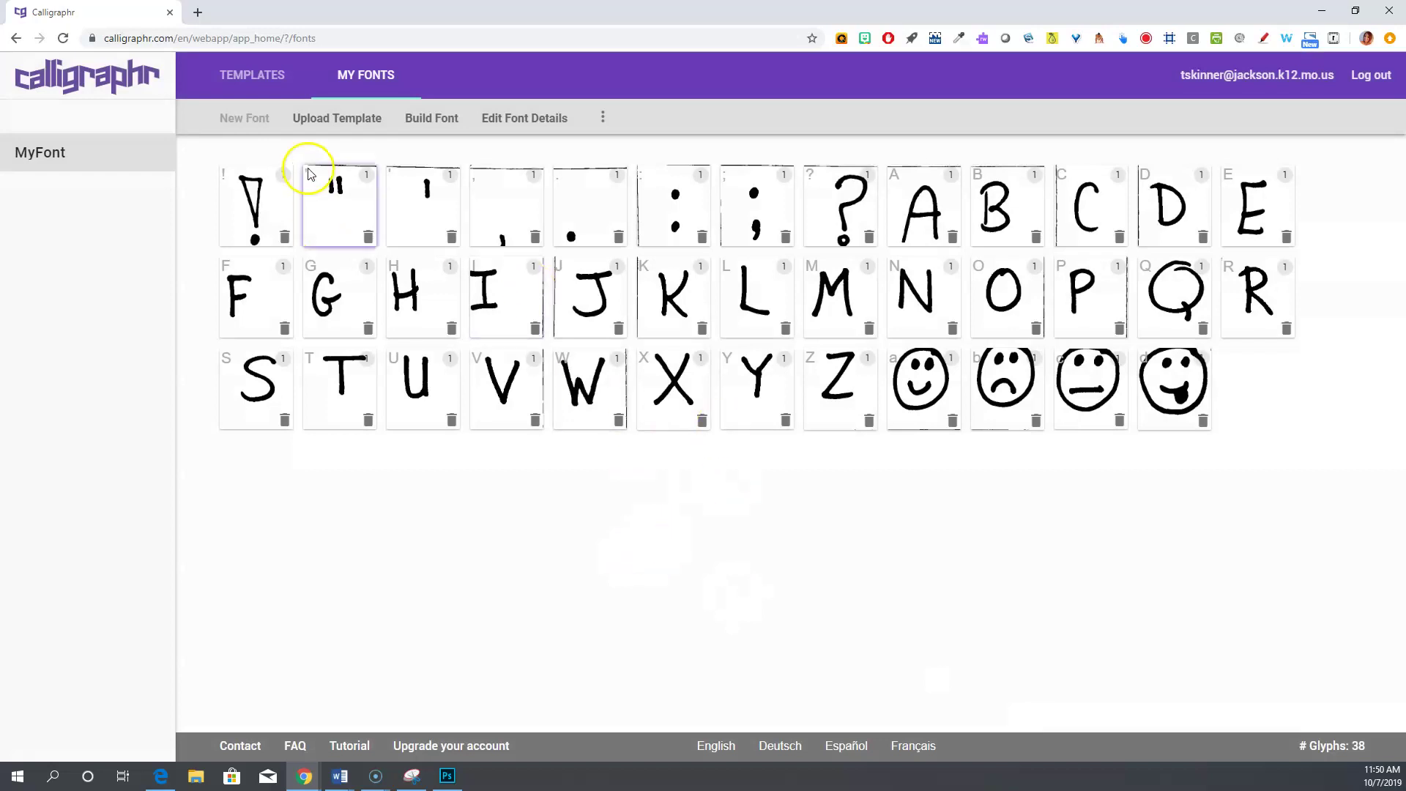
Open the double-quote character for editing and erase the stray horizontal line above its strokes
click(352, 201)
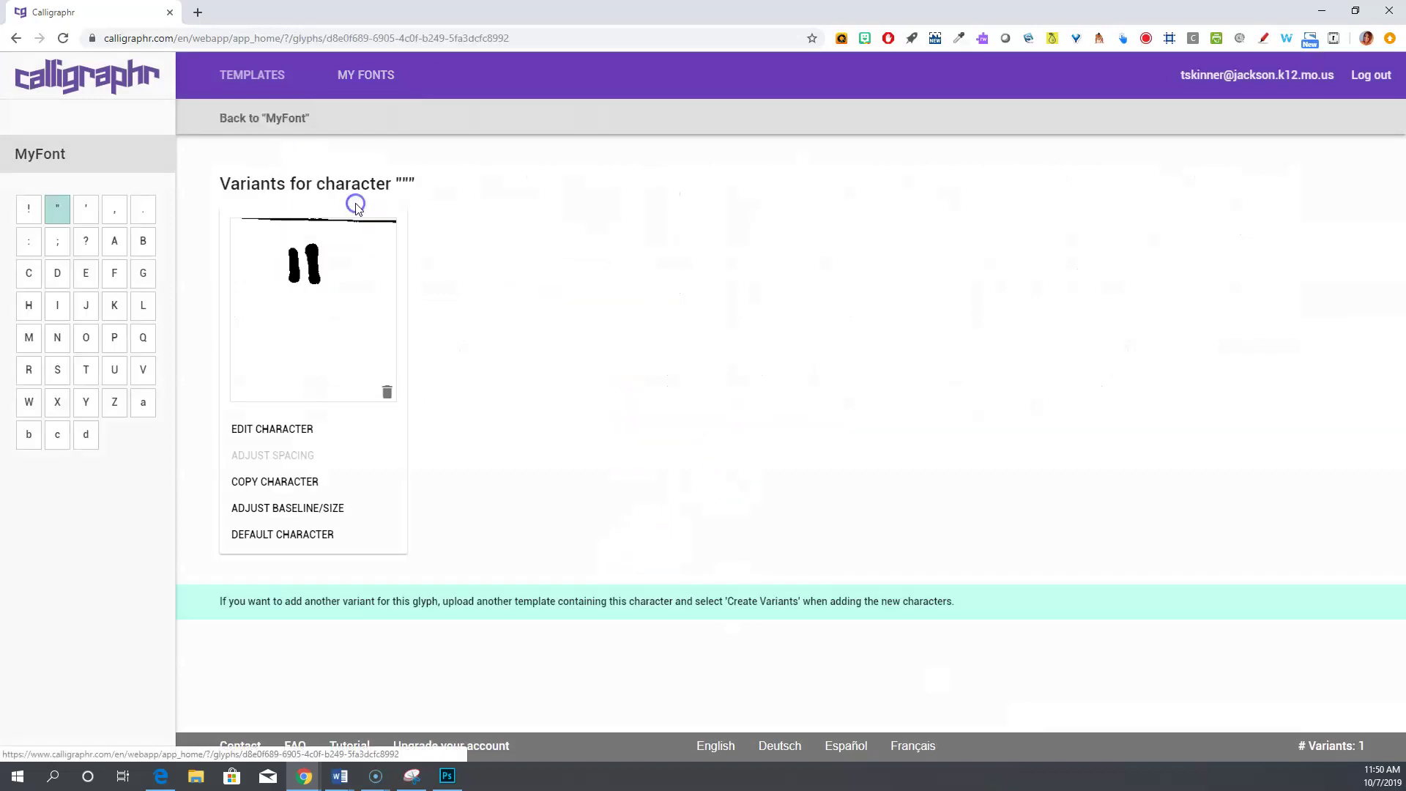
click(27, 214)
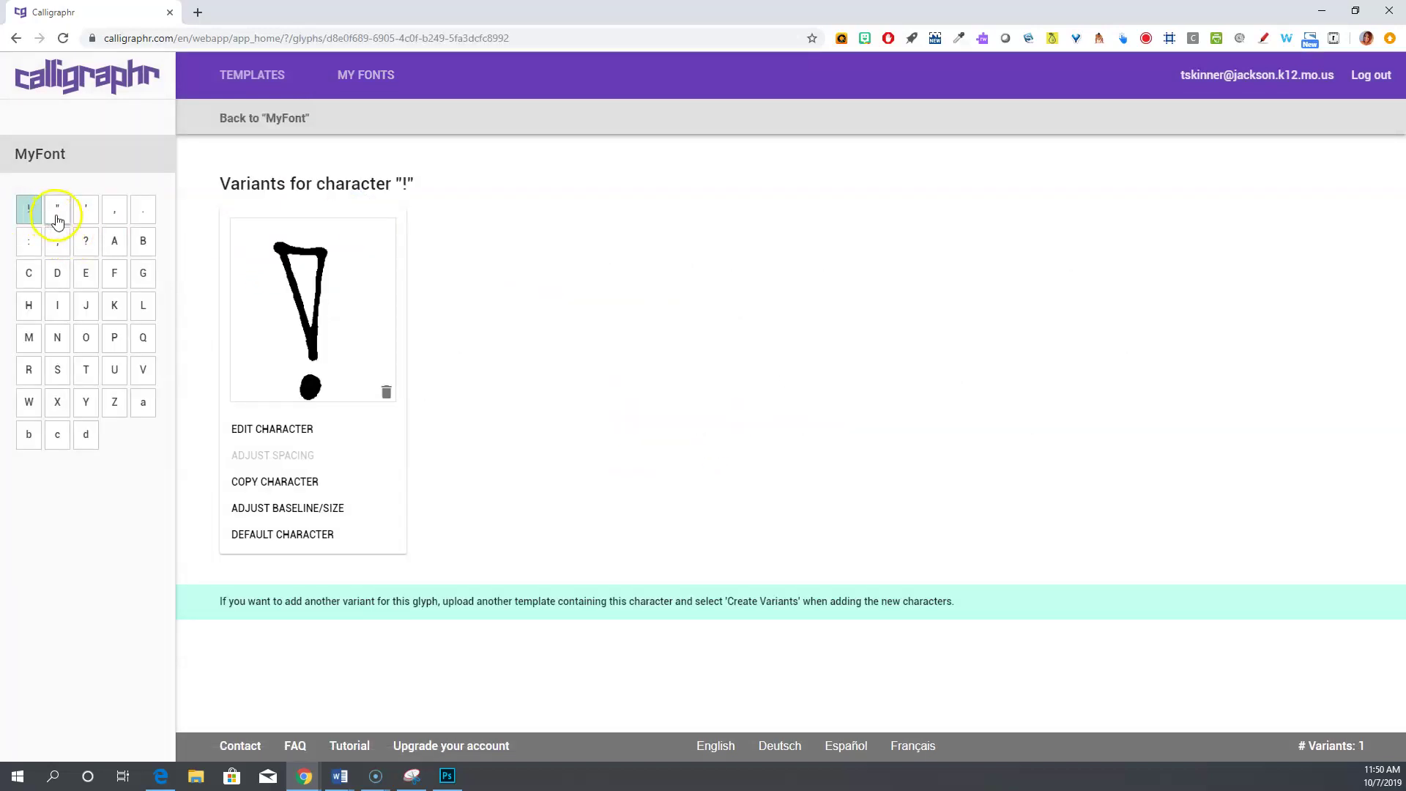
click(57, 217)
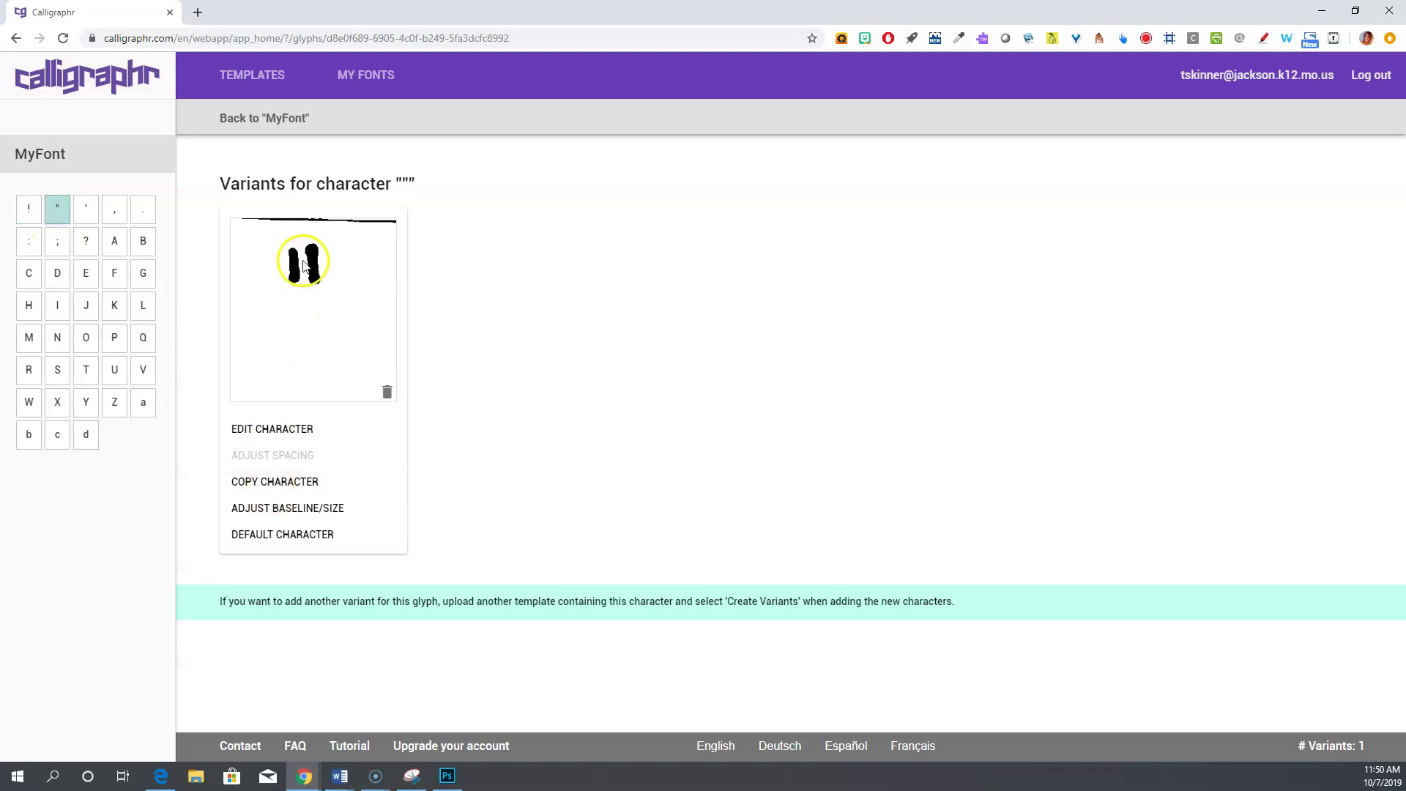
click(272, 430)
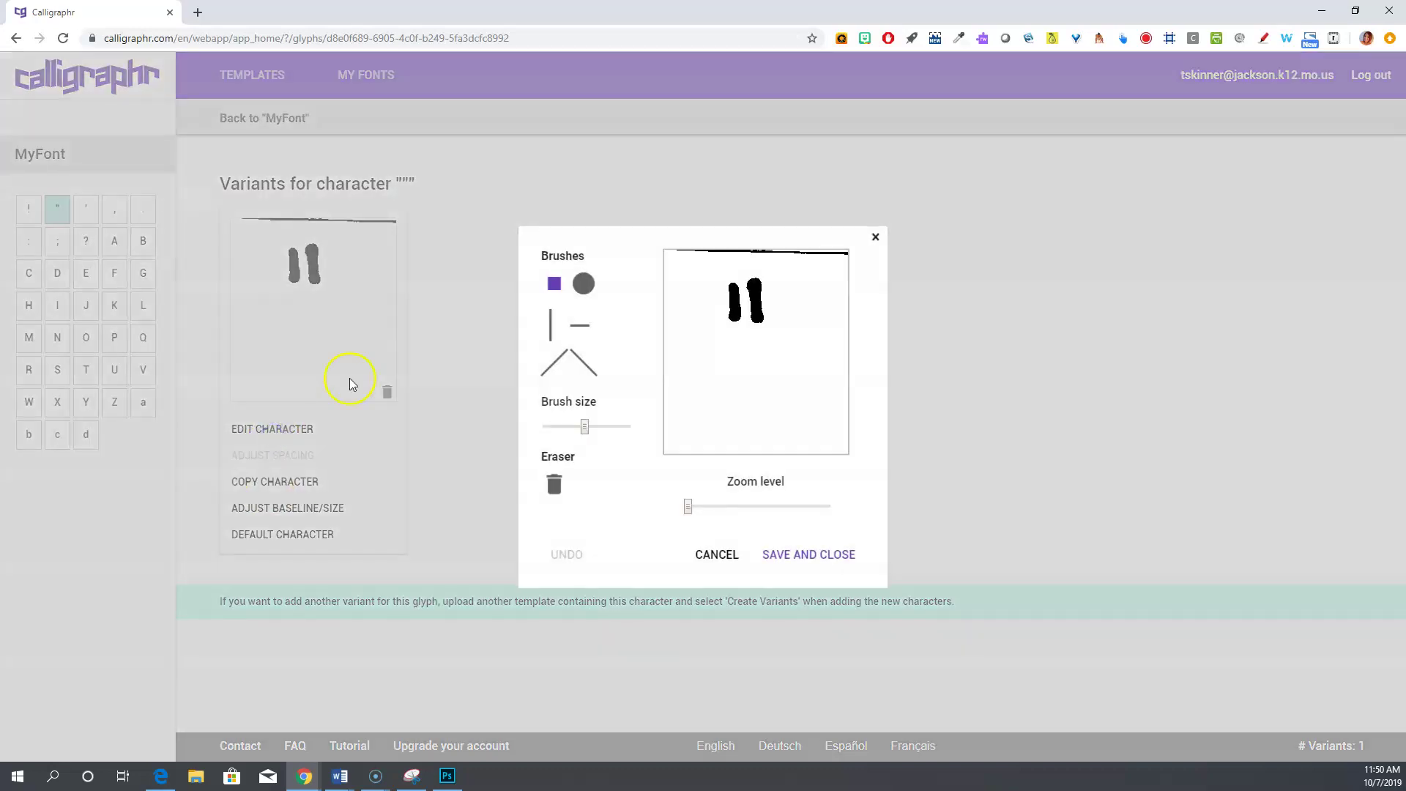
click(555, 483)
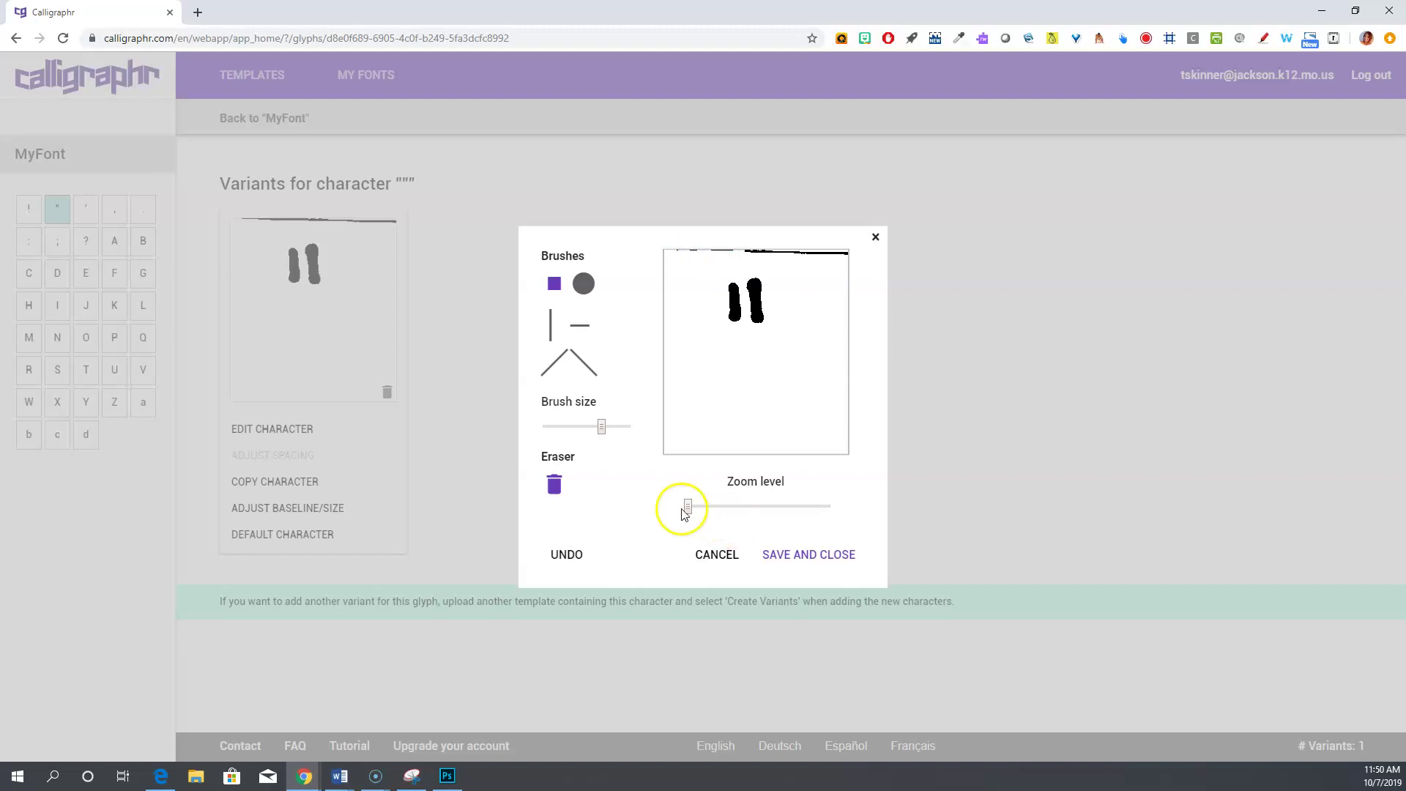
drag(716, 508, 753, 509)
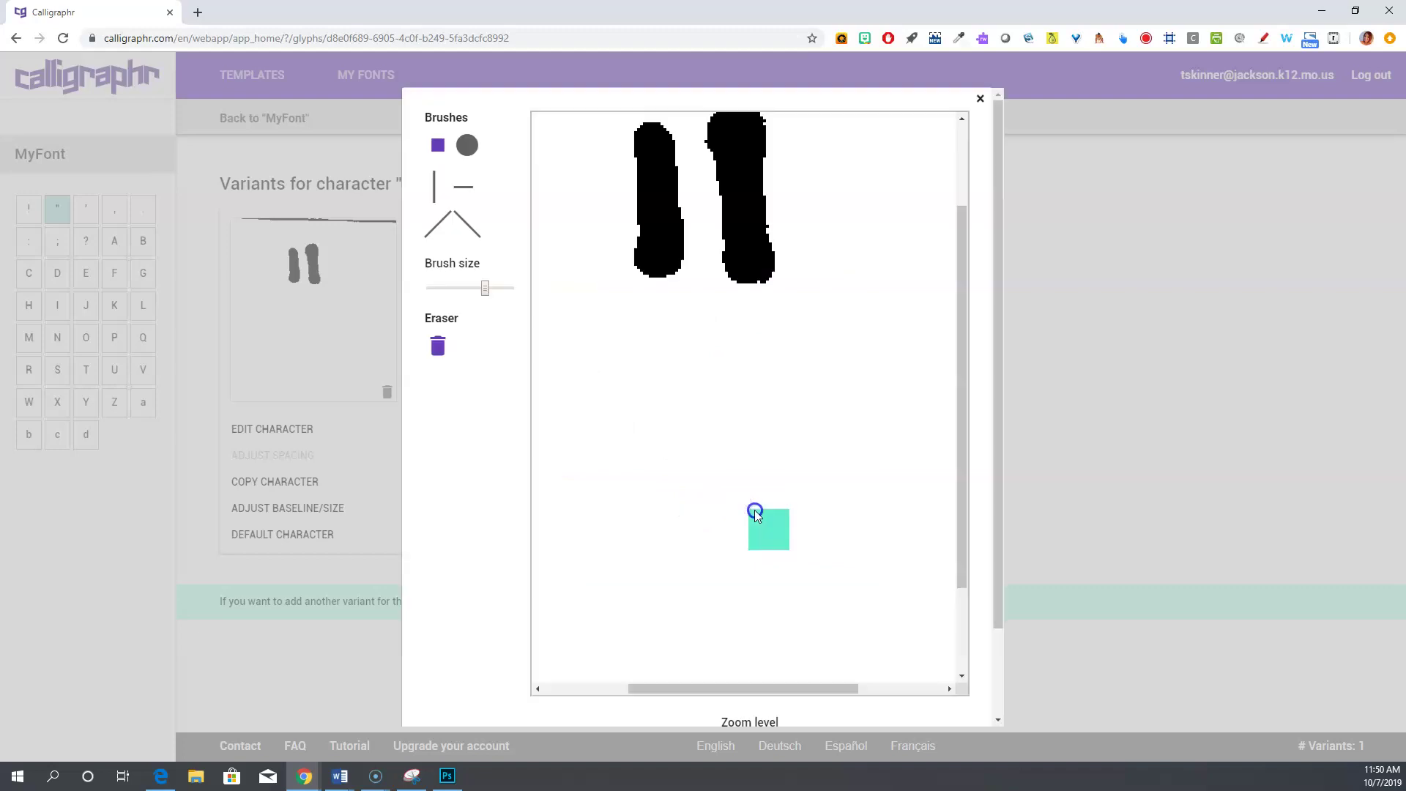
drag(968, 259, 955, 146)
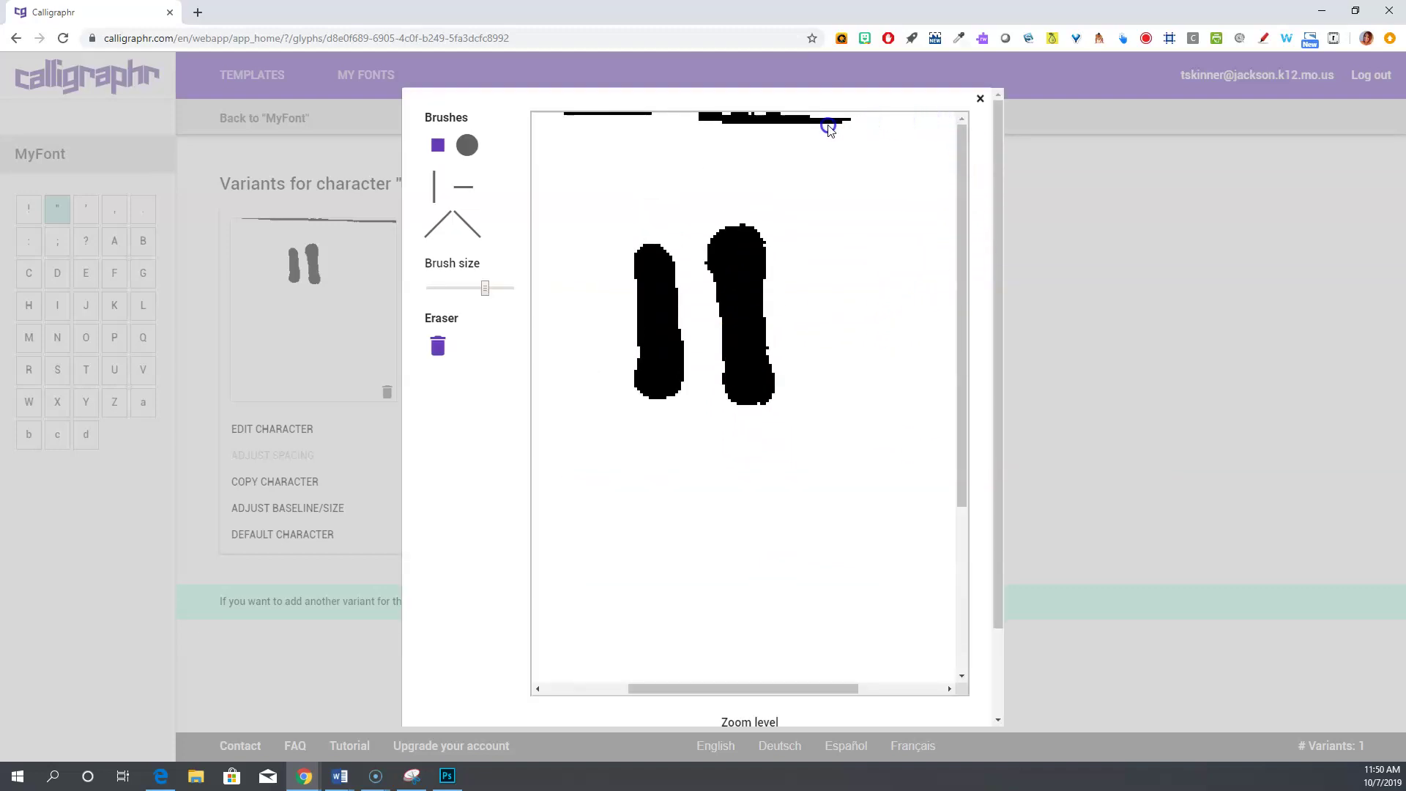
mouse_move(786, 117)
mouse_down()
mouse_move(663, 106)
mouse_move(738, 113)
mouse_up()
drag(564, 119, 561, 114)
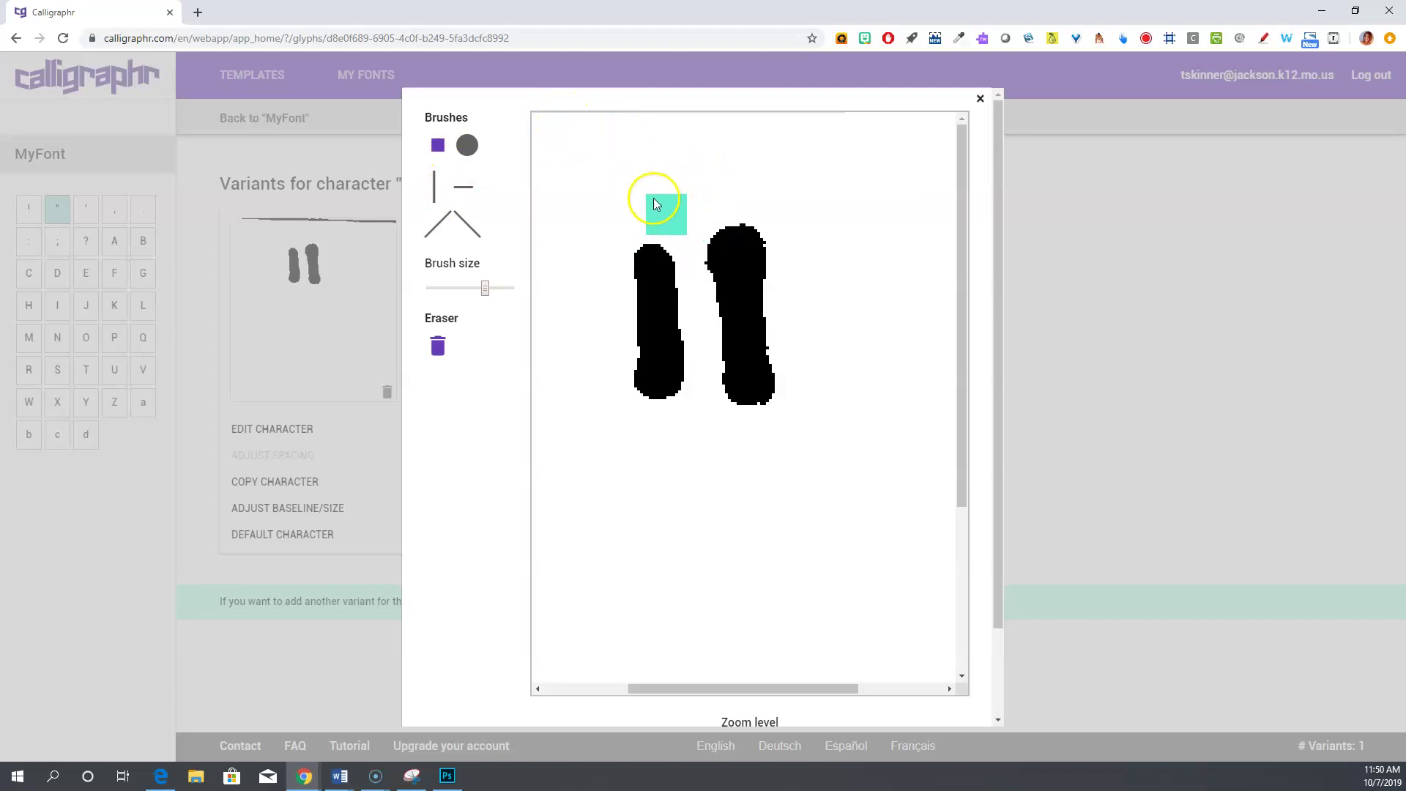
Trim the rounded upper and lower ends of the double-quote character's right stroke with the square eraser
drag(691, 196, 754, 195)
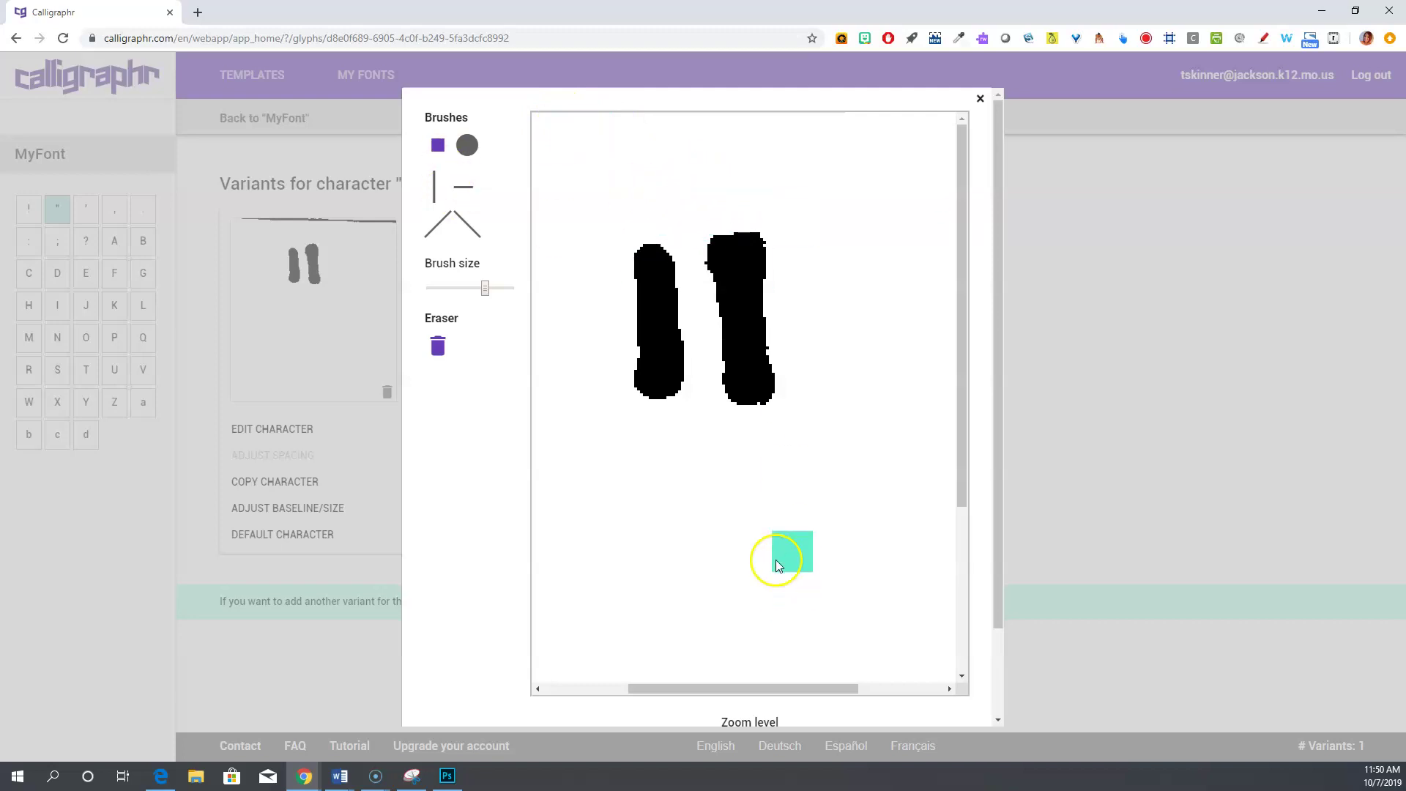
drag(774, 397, 710, 402)
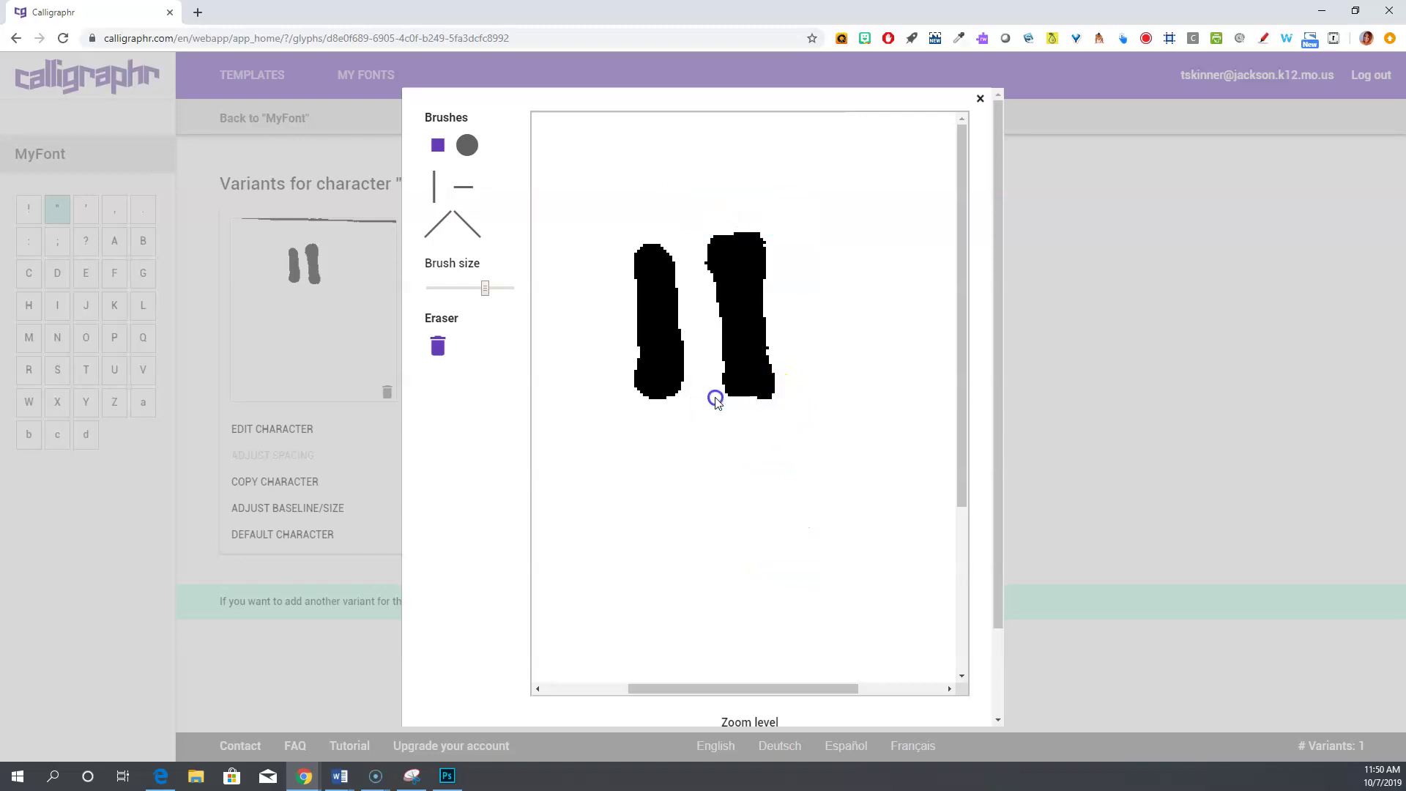
drag(762, 211, 753, 195)
click(739, 199)
click(469, 150)
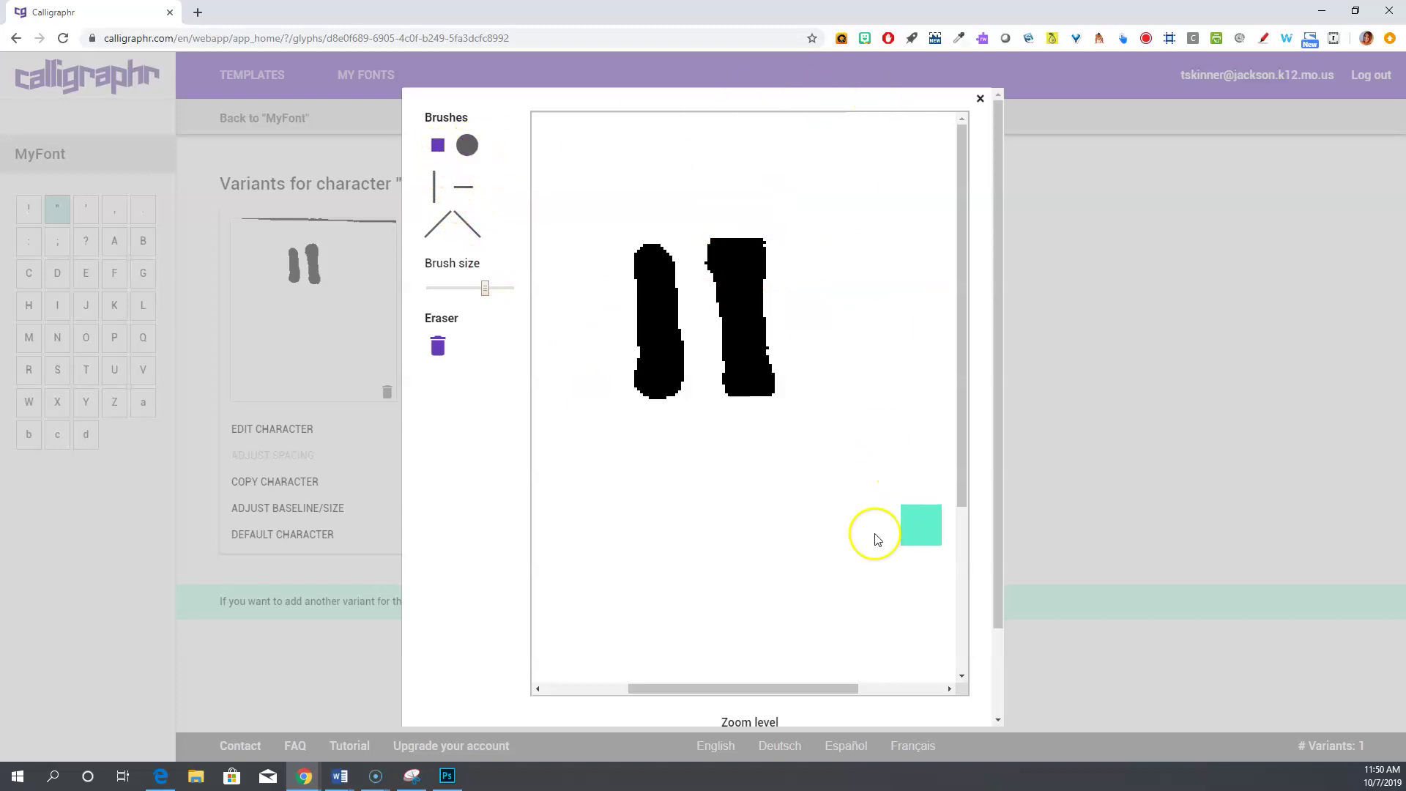
Save the trimmed double-quote character and close its editor
scroll(952, 619, down, 2)
drag(998, 606, 998, 684)
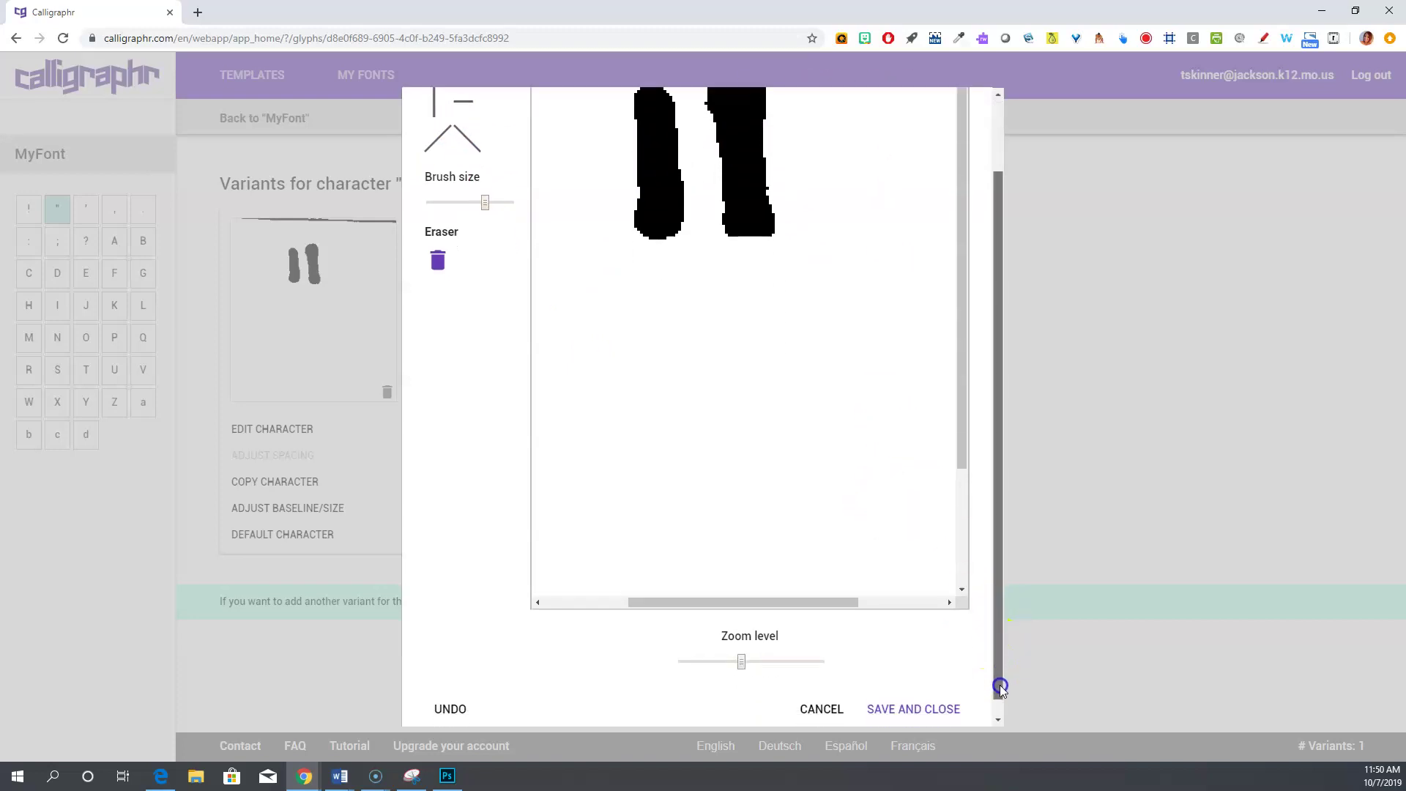
click(912, 697)
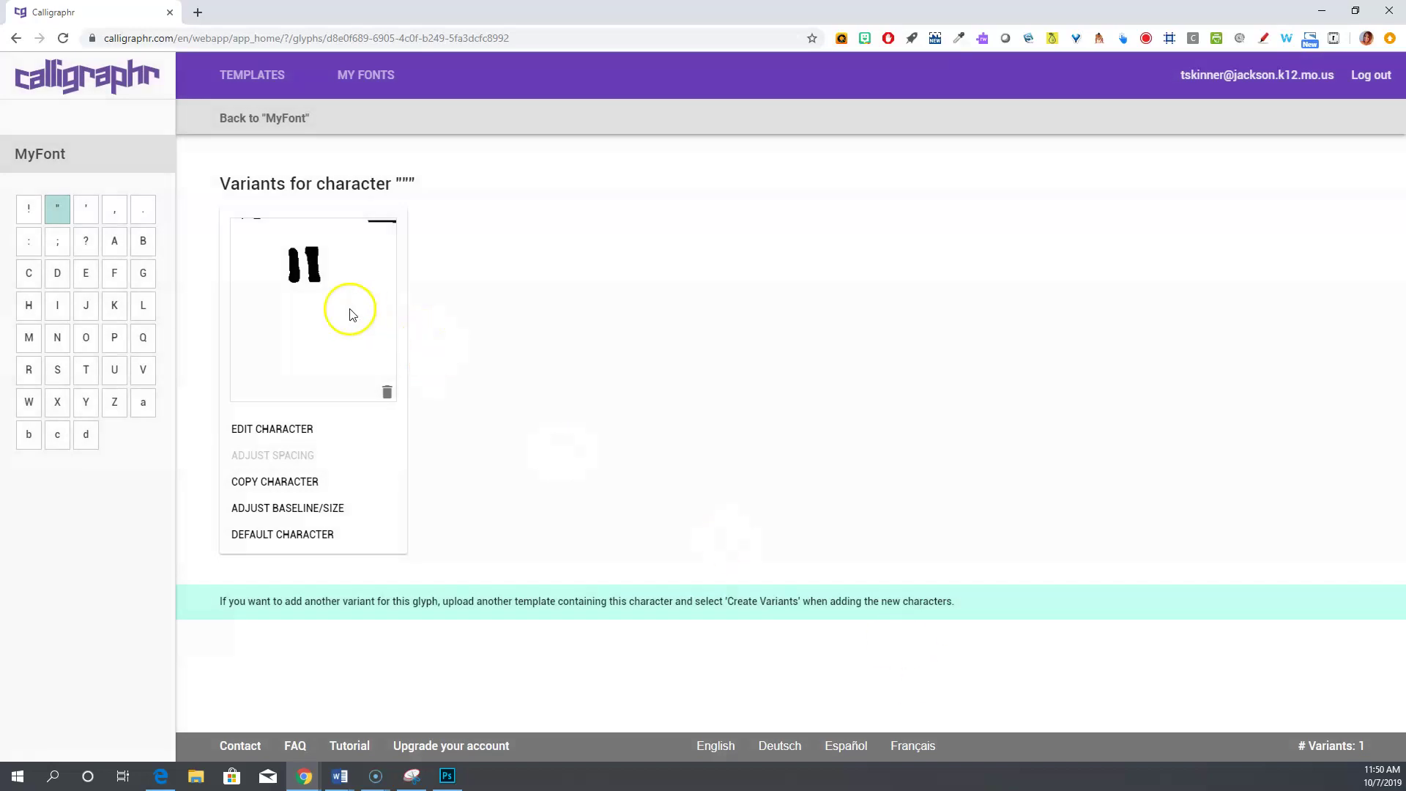
Reopen the double-quote character, erase the black bar and remaining specks along the canvas's upper edge, and save it
click(290, 429)
click(840, 253)
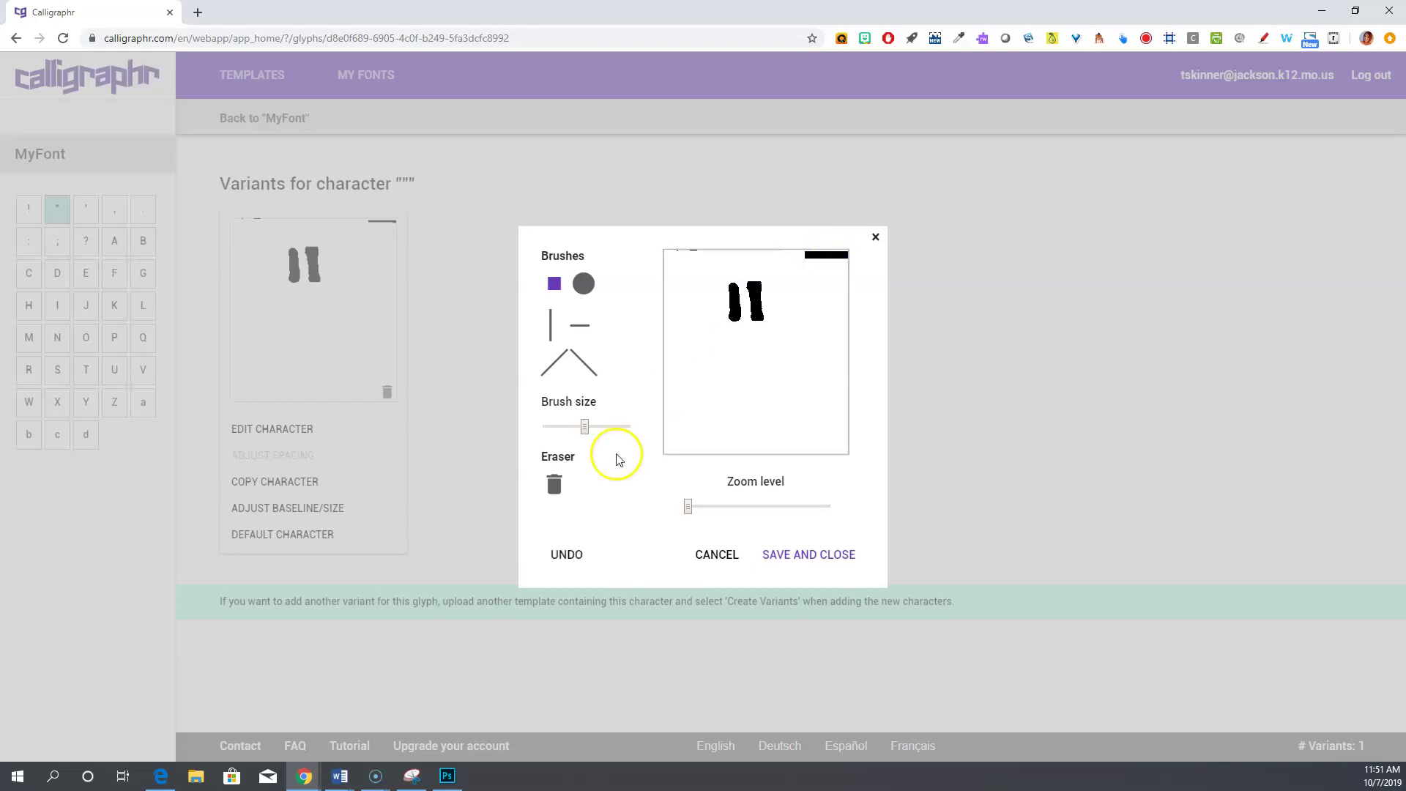
click(559, 488)
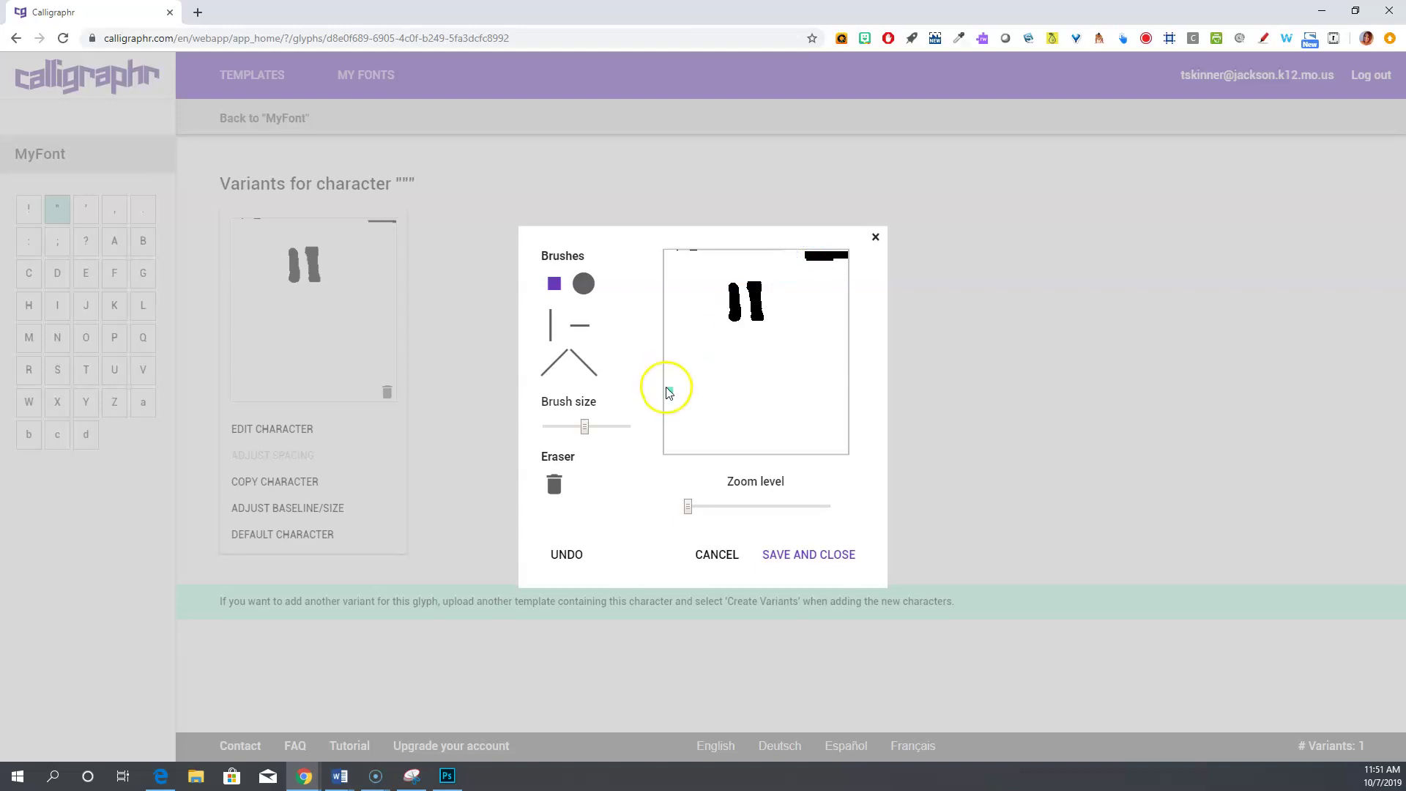
click(555, 488)
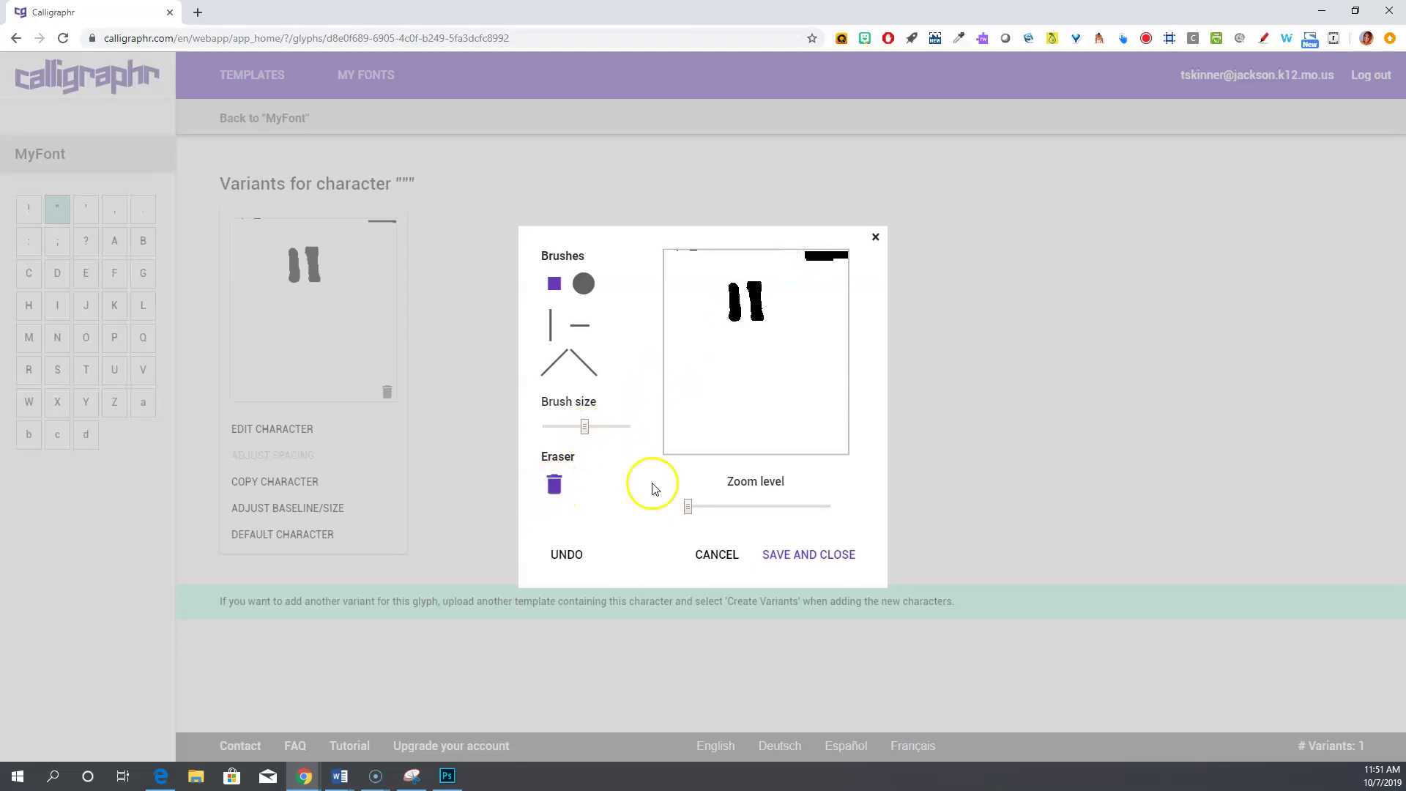
drag(809, 254, 854, 252)
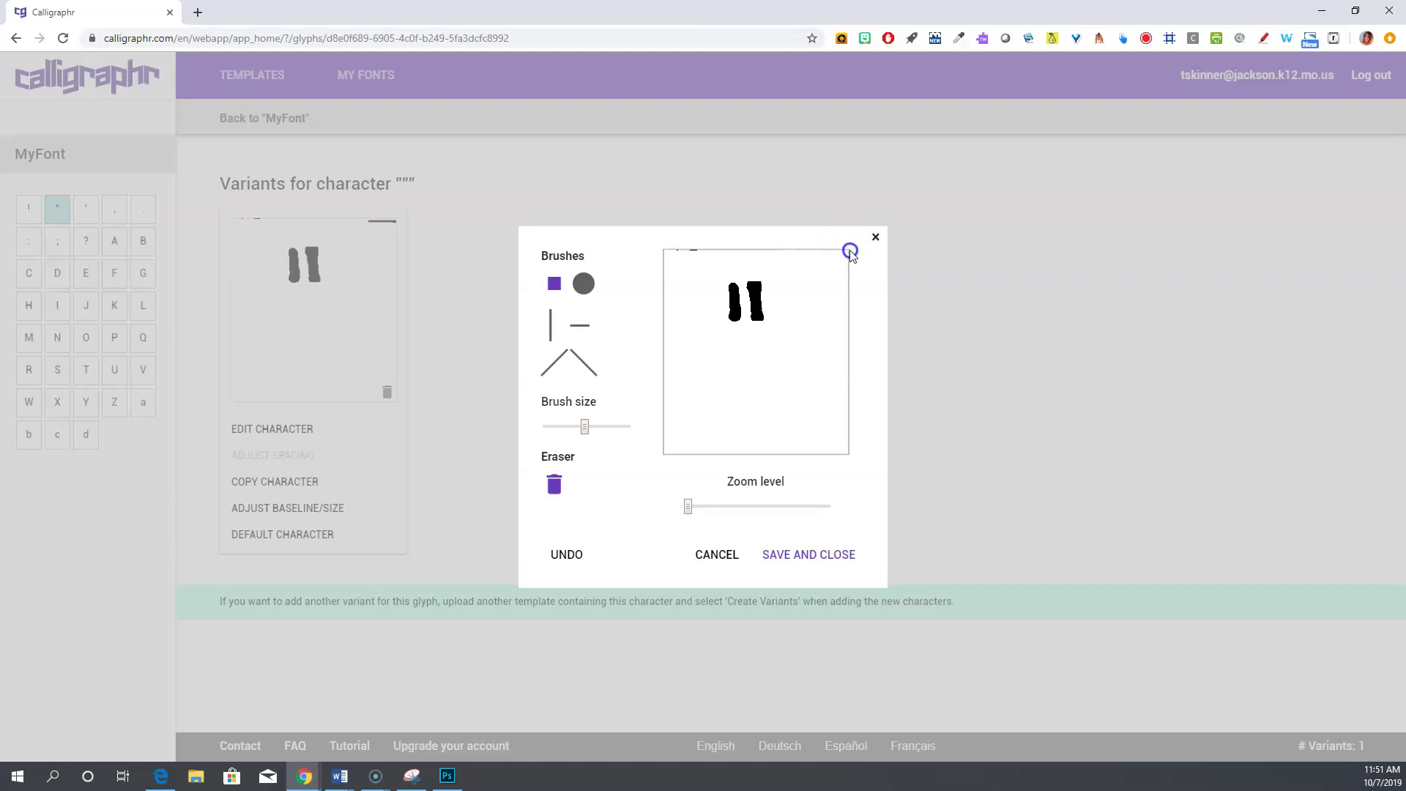
drag(697, 246, 674, 251)
click(806, 554)
click(339, 432)
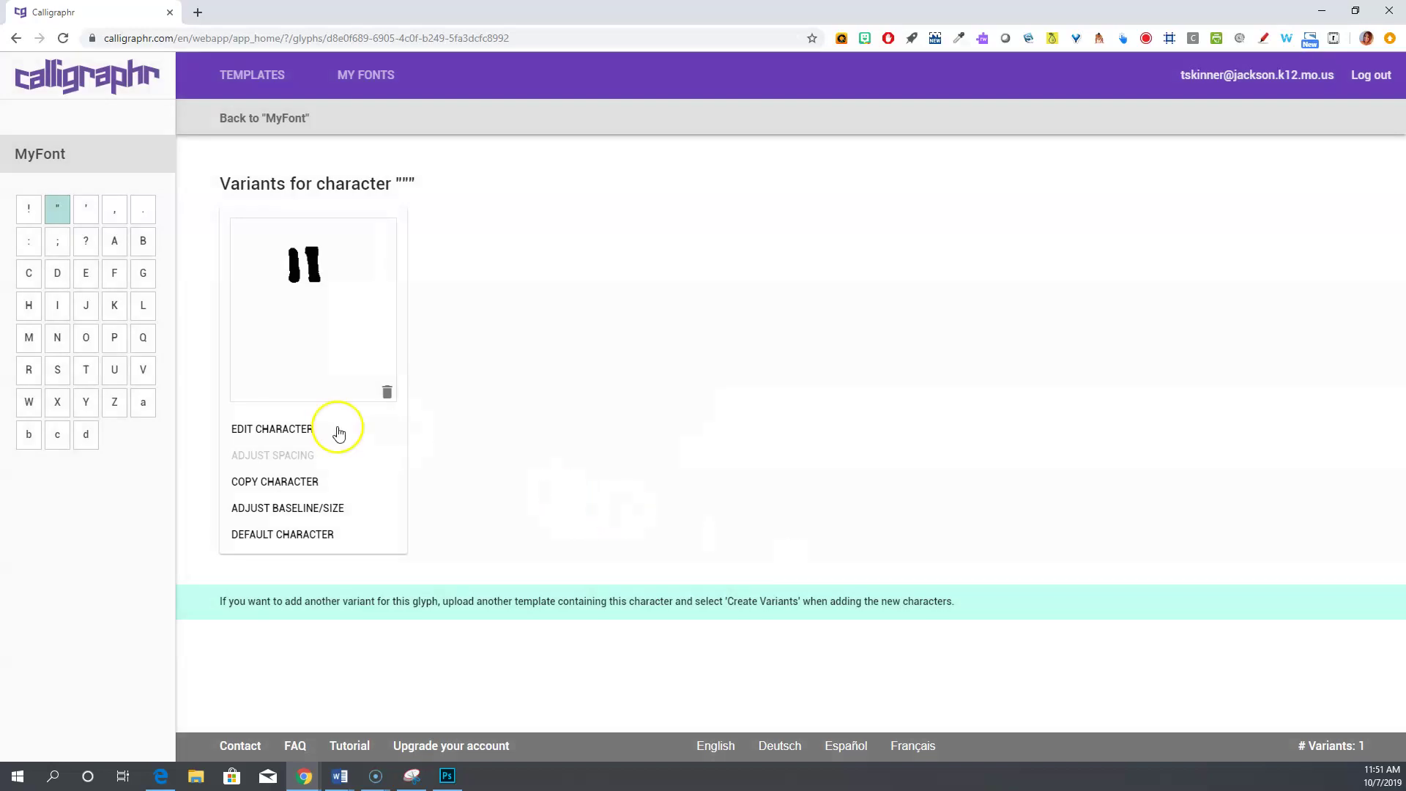
Open the double-quote character's baseline and size adjustment and compare its height with different neighbouring letters
click(290, 517)
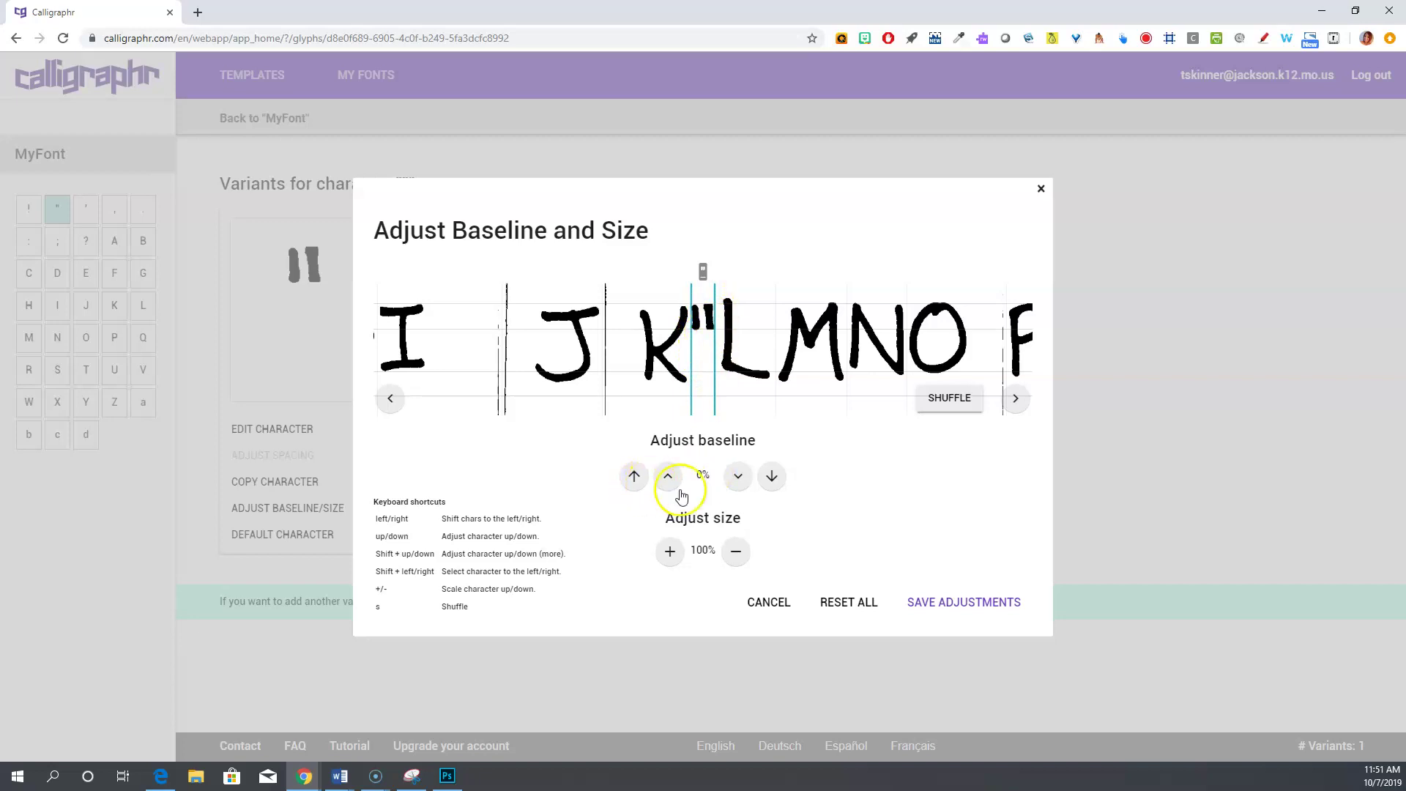
click(634, 477)
click(634, 478)
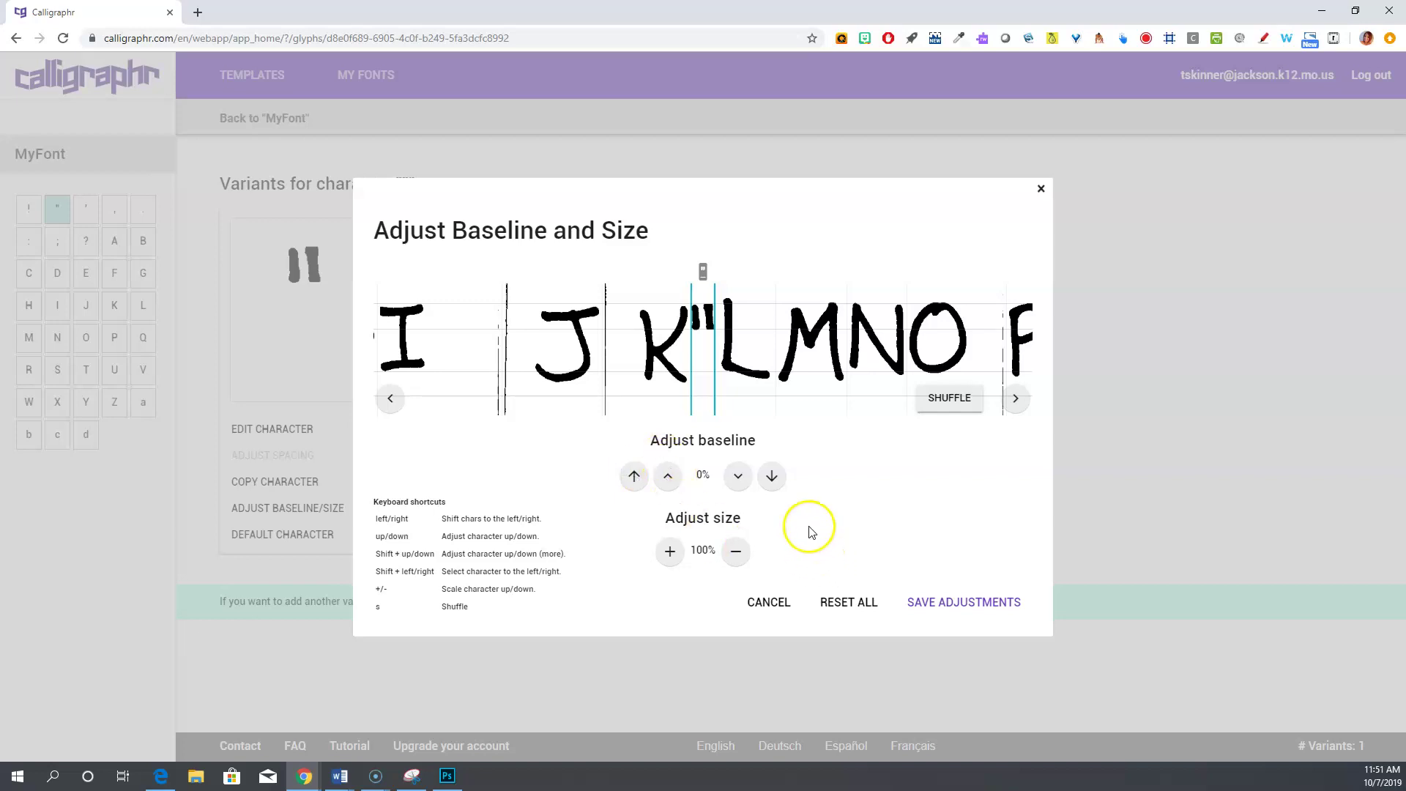
key(Right)
key(Right)
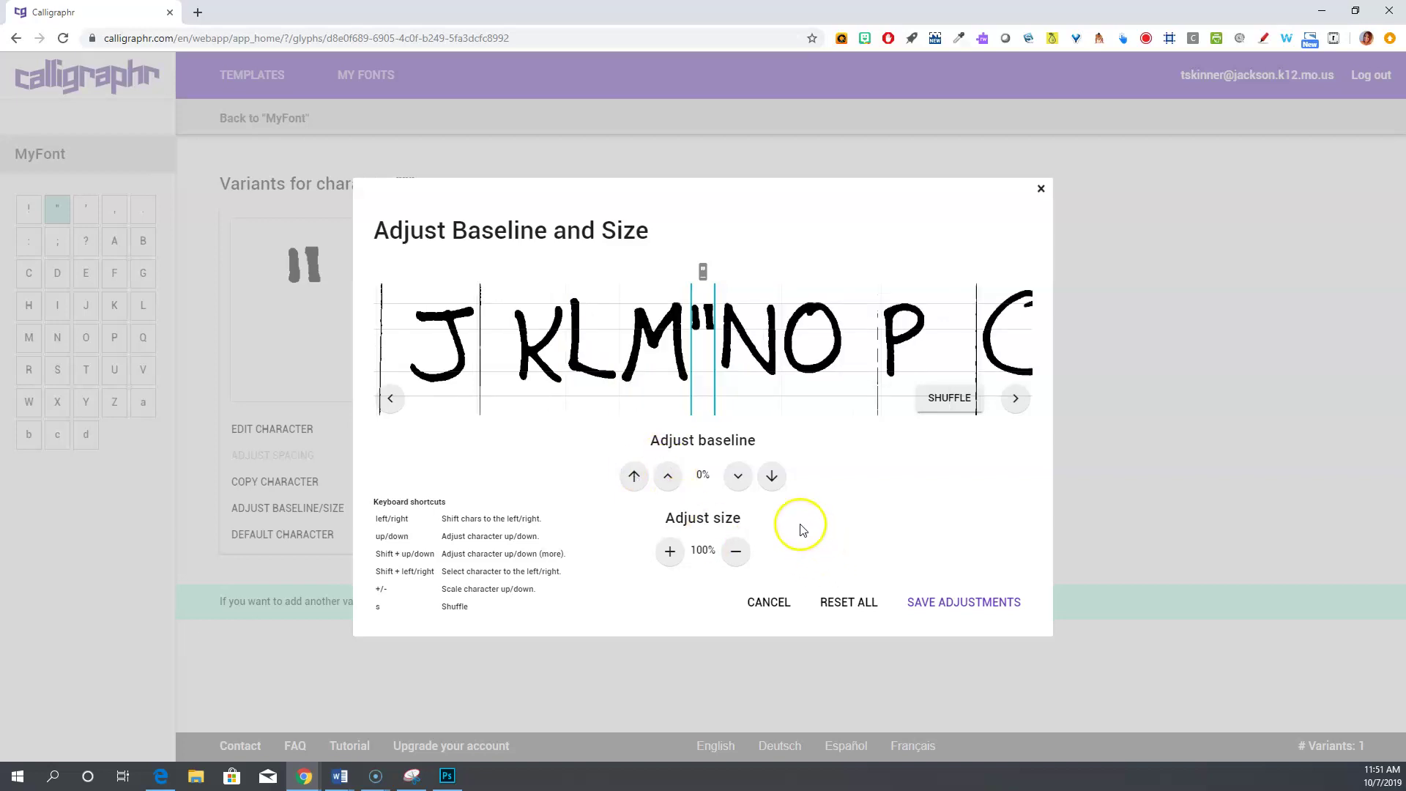
key(Left)
key(Left)
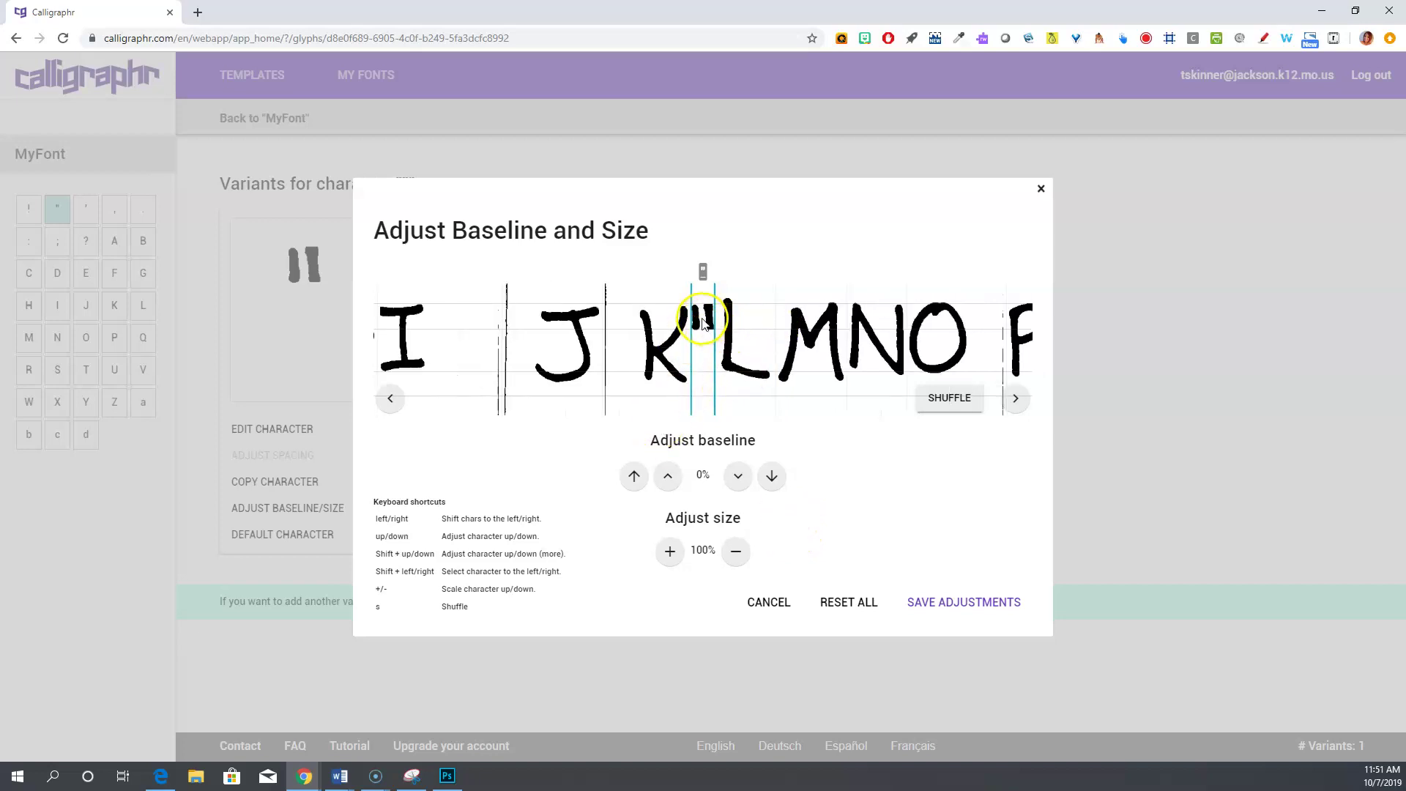
key(Left)
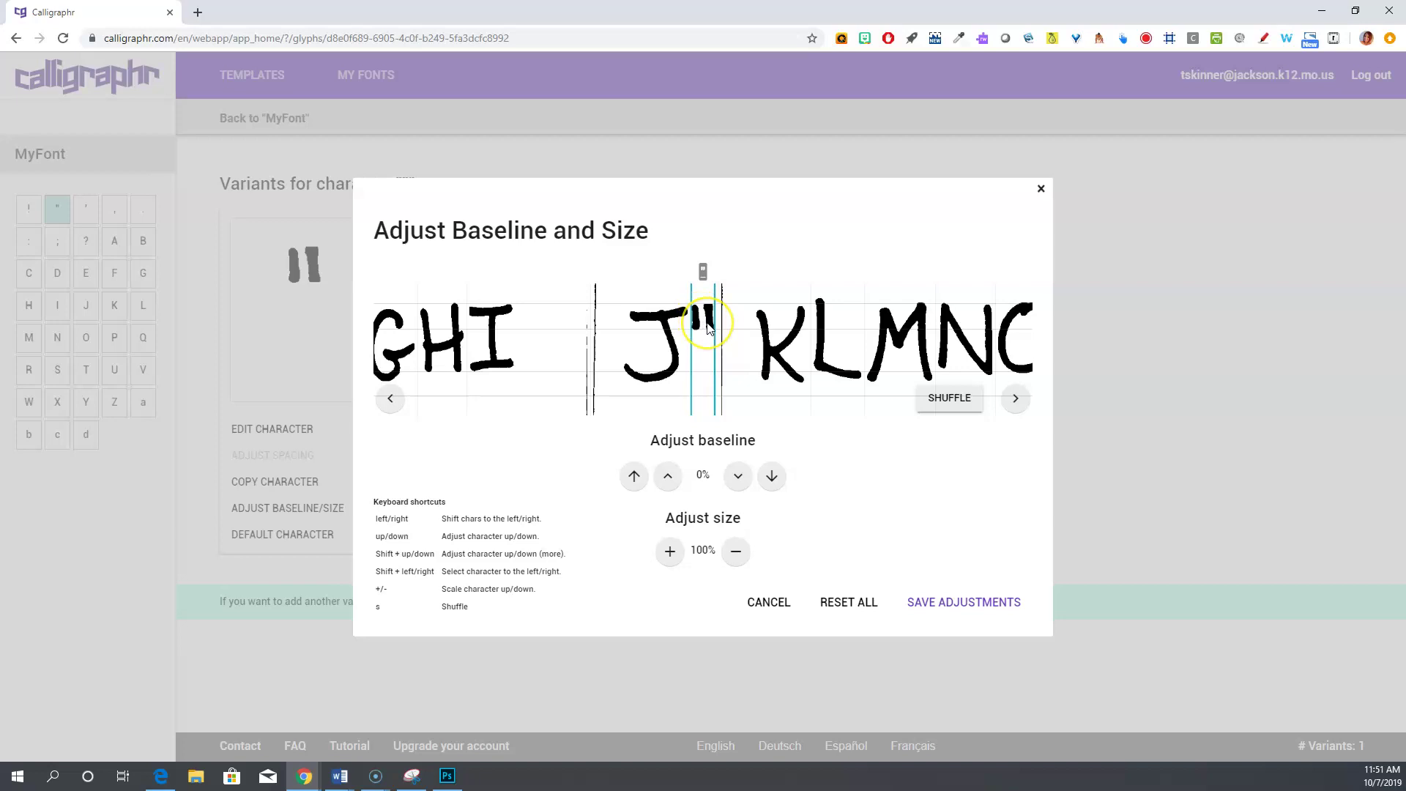
key(Left)
key(Right)
Try to select a neighbouring character in the baseline and size preview
key(shift+Right)
key(shift+Right)
key(shift+Right)
key(shift+Left)
key(shift+Left)
key(shift+Left)
key(alt+Left)
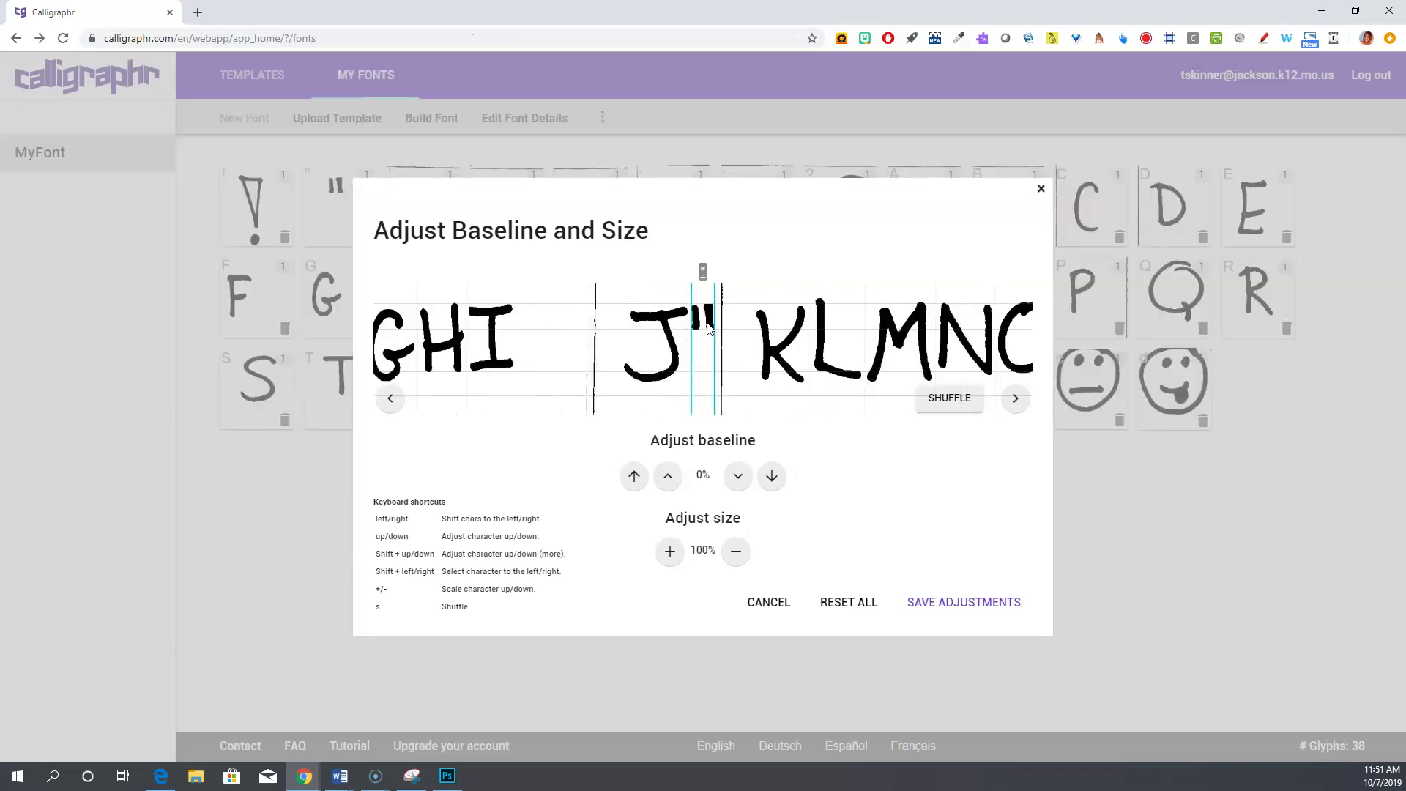
key(alt+Left)
key(alt+Left)
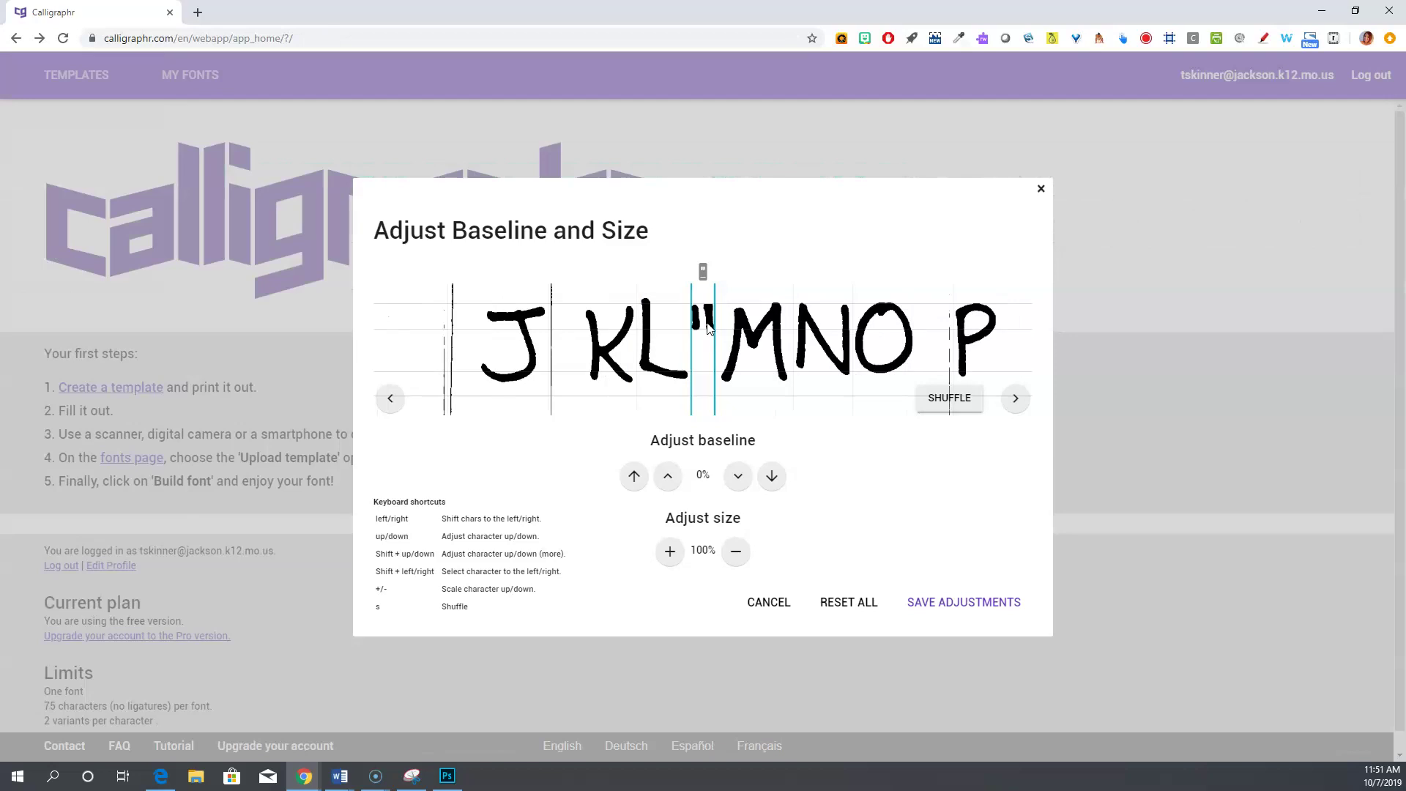
key(alt+Right)
key(alt+Right)
key(alt+Right)
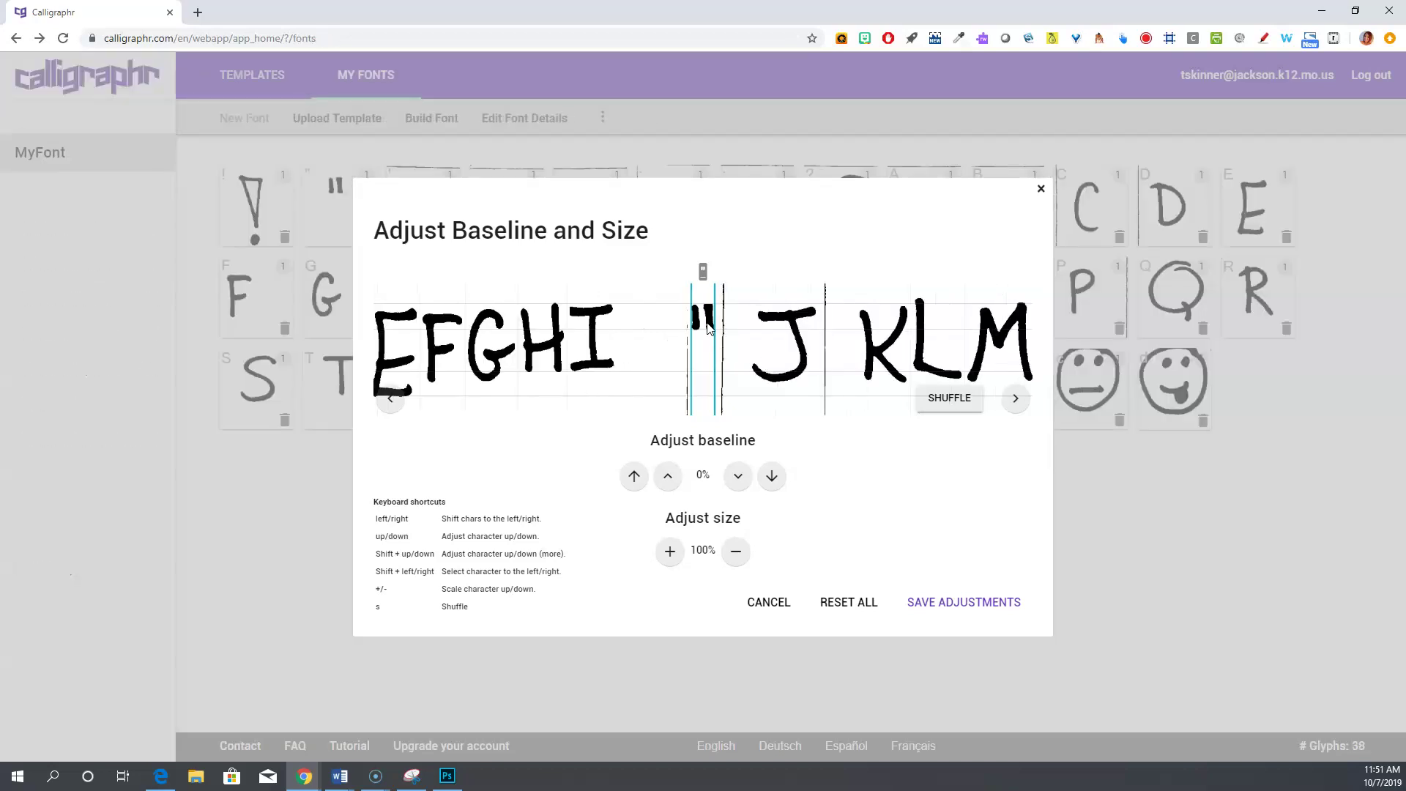
Preview the double-quote mark directly after the letter J and save its baseline and size adjustments
key(Left)
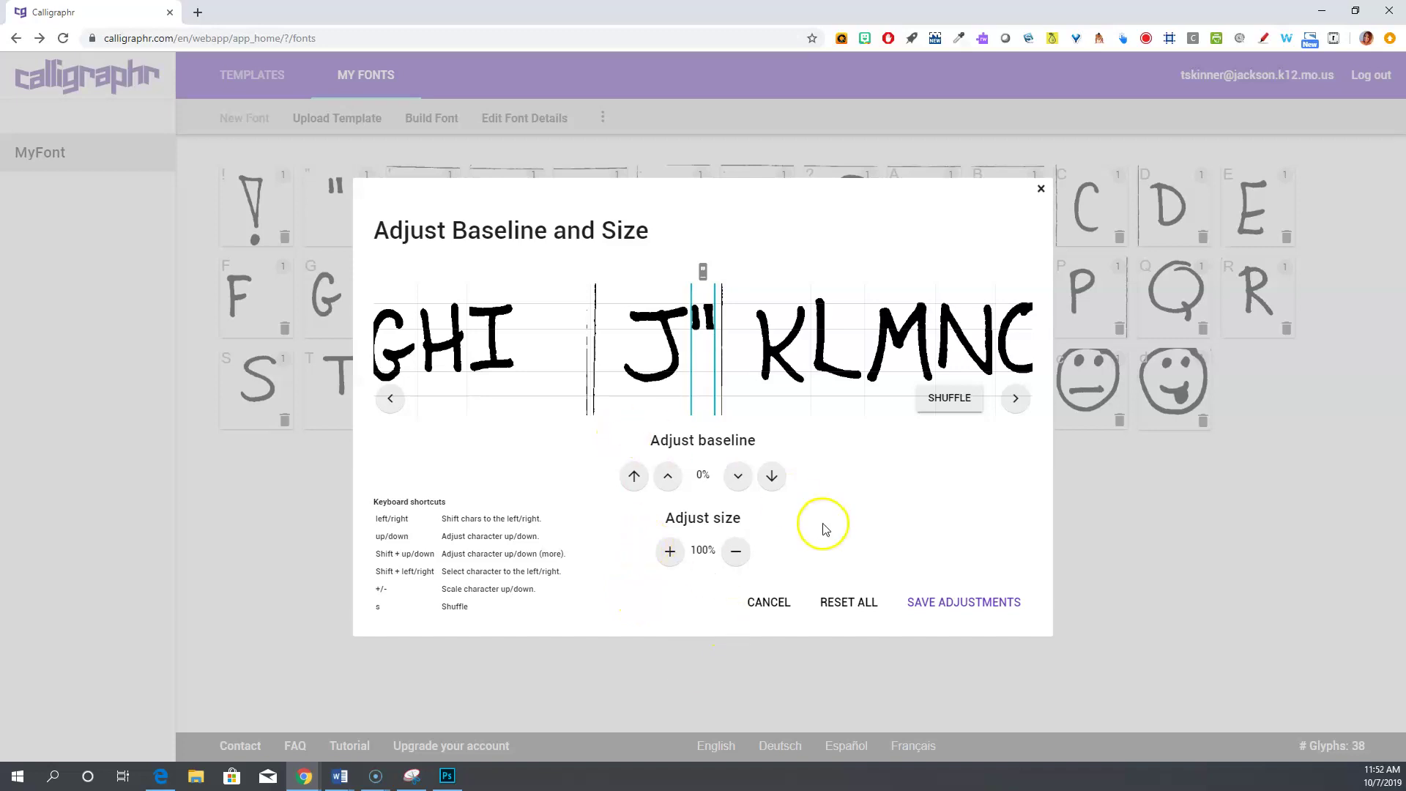
click(950, 601)
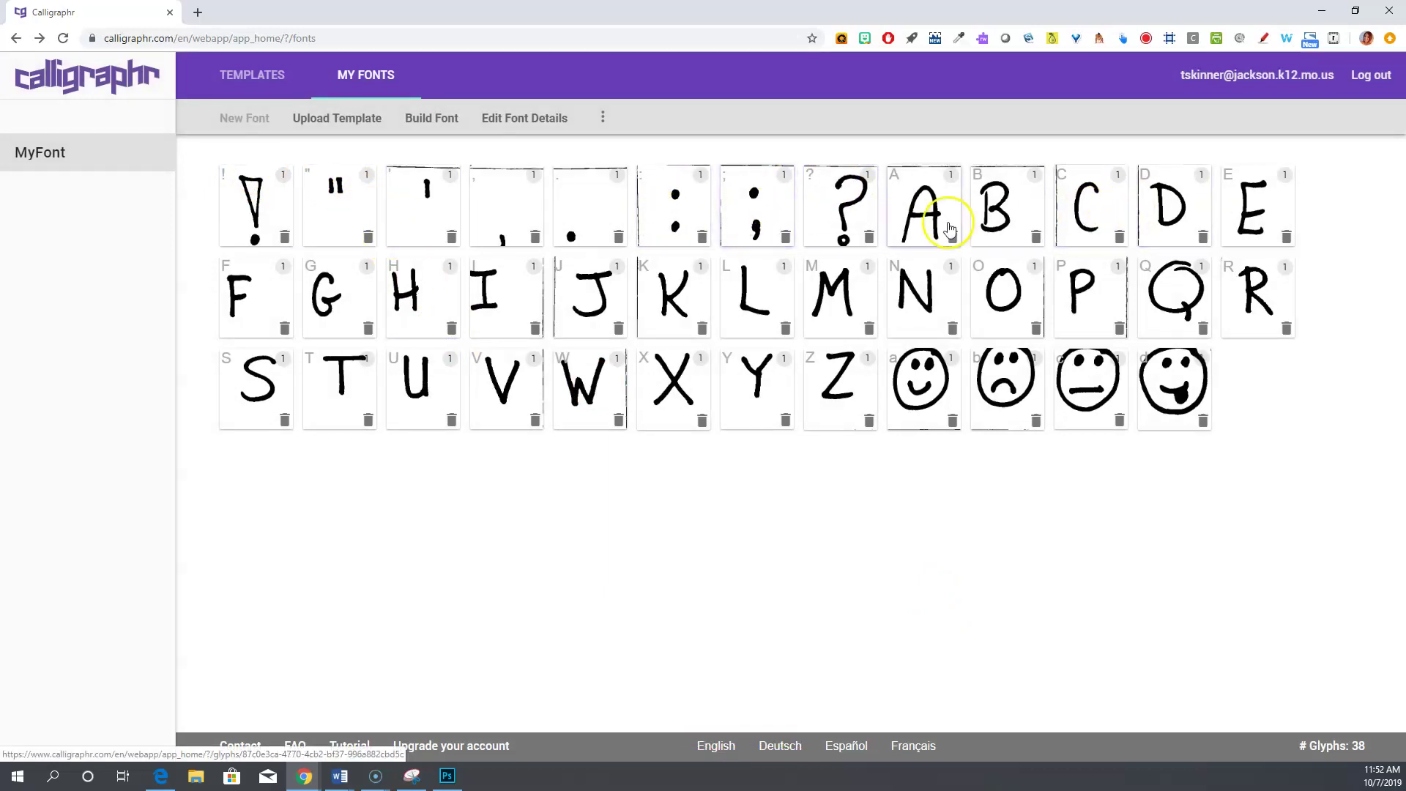
Open the question mark character, erase the stray horizontal line above it with a slightly larger eraser, and save it
click(846, 207)
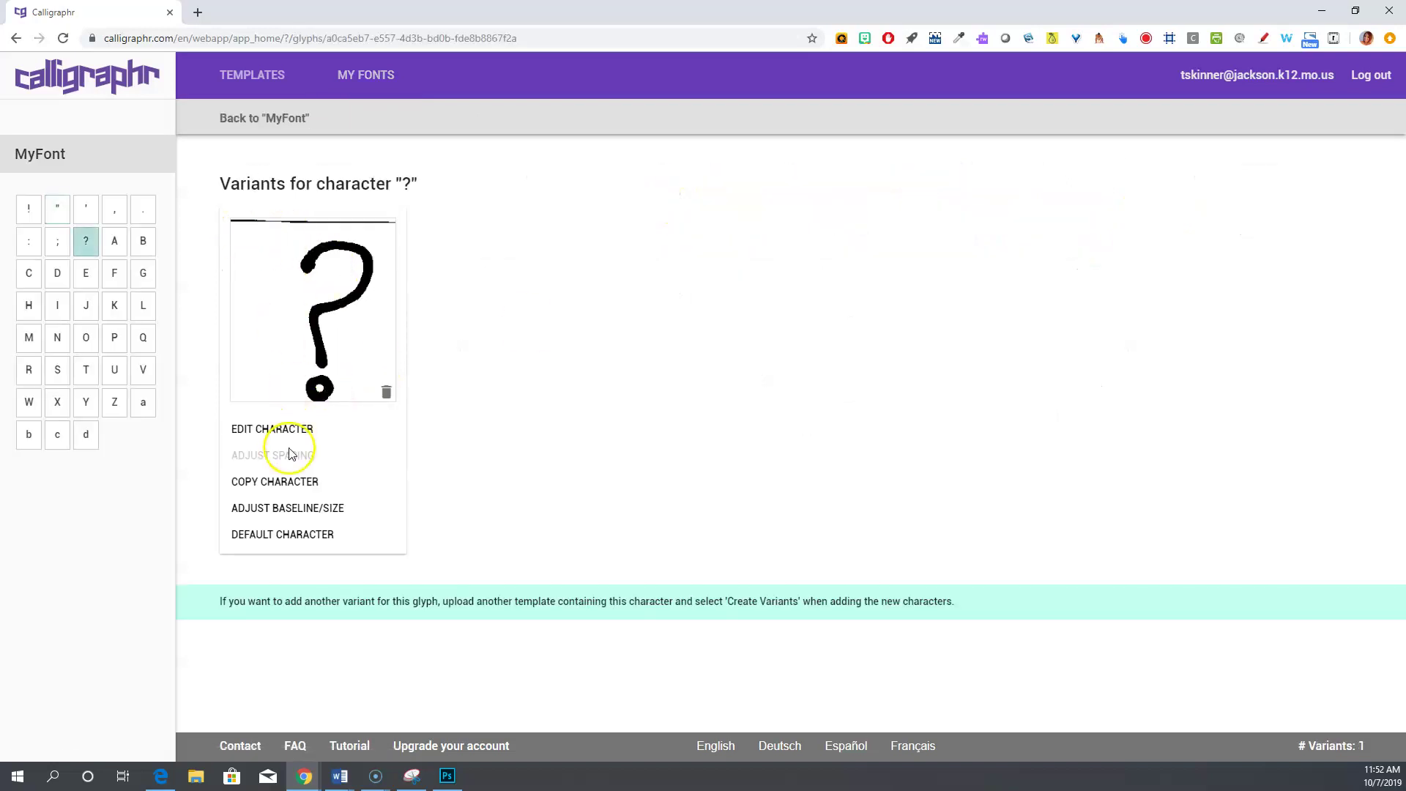
click(274, 430)
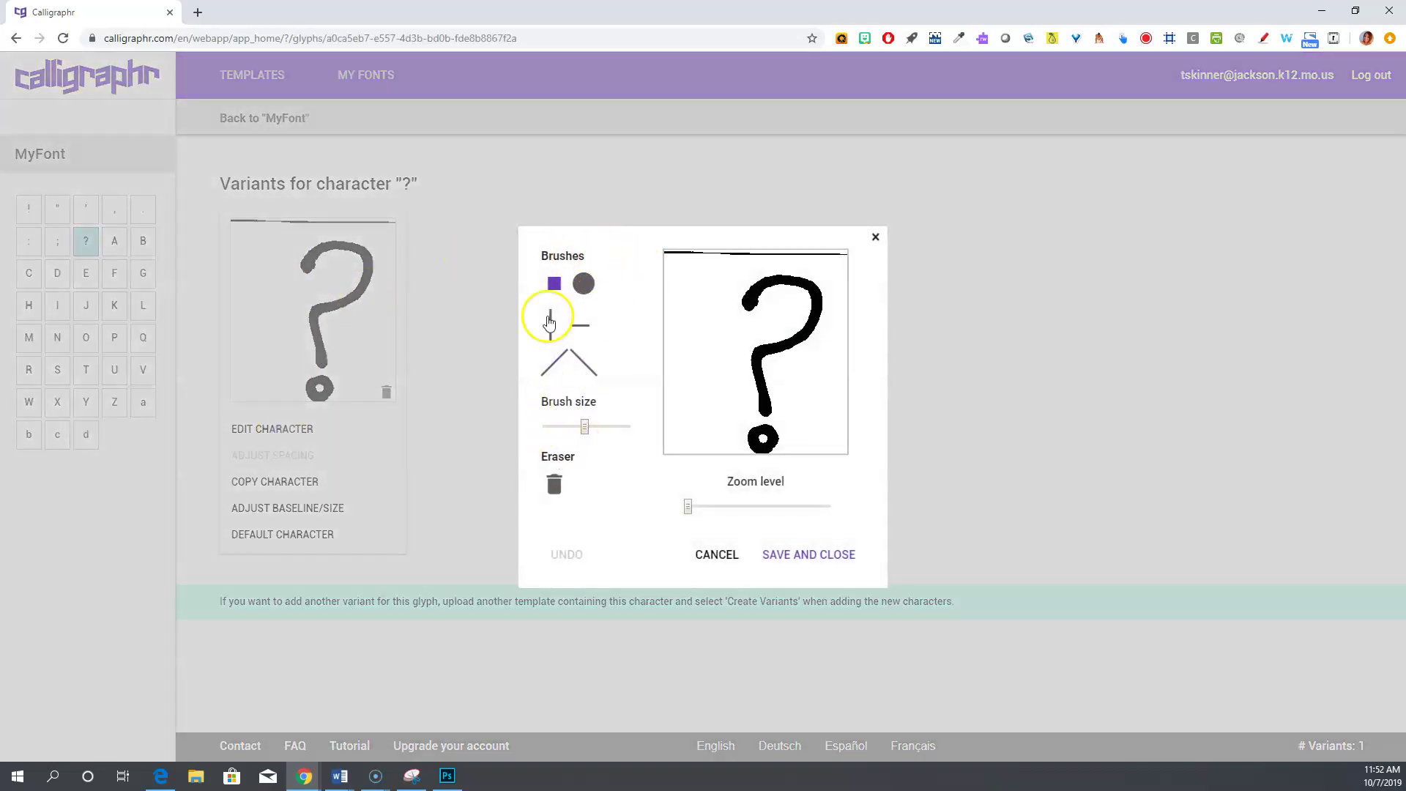
click(591, 427)
click(557, 469)
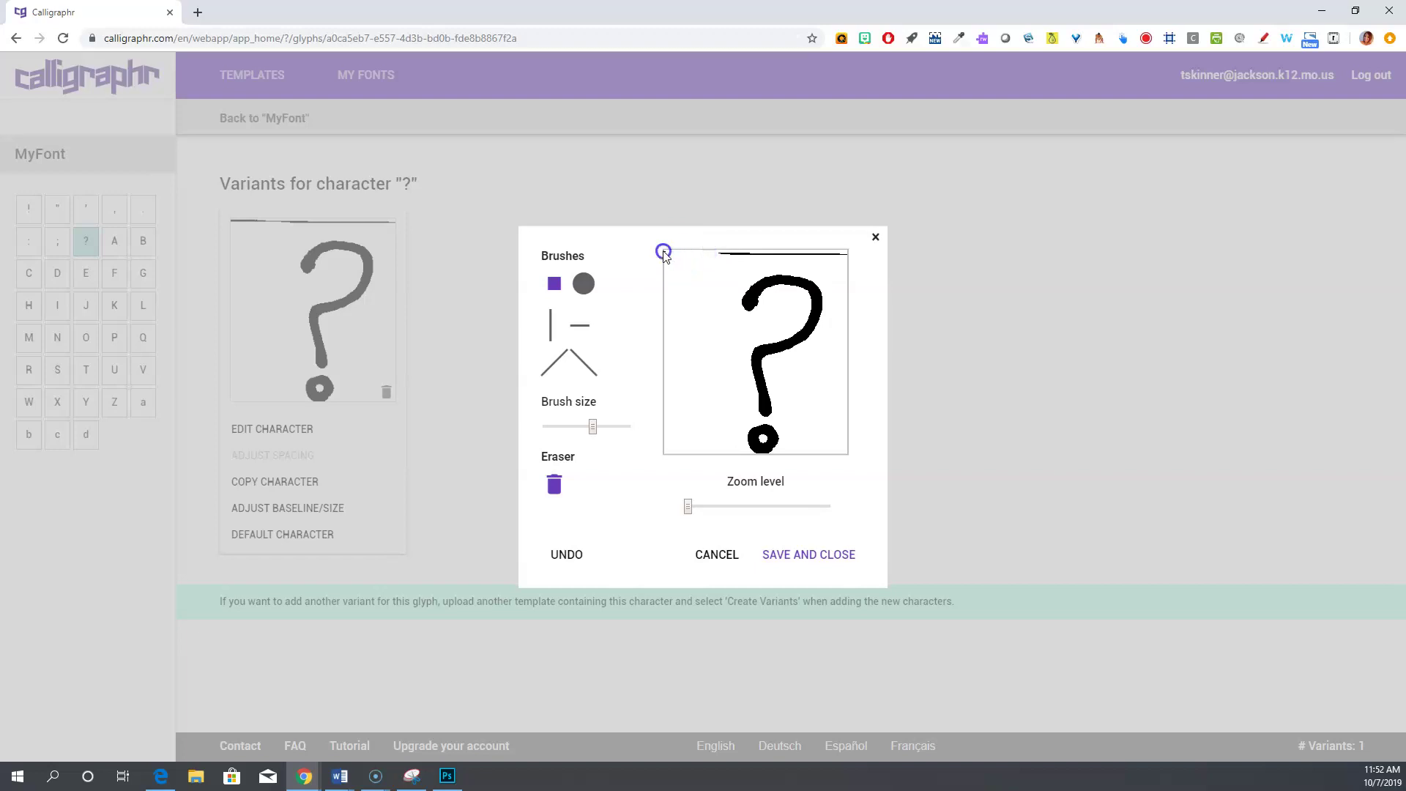
click(722, 253)
click(789, 557)
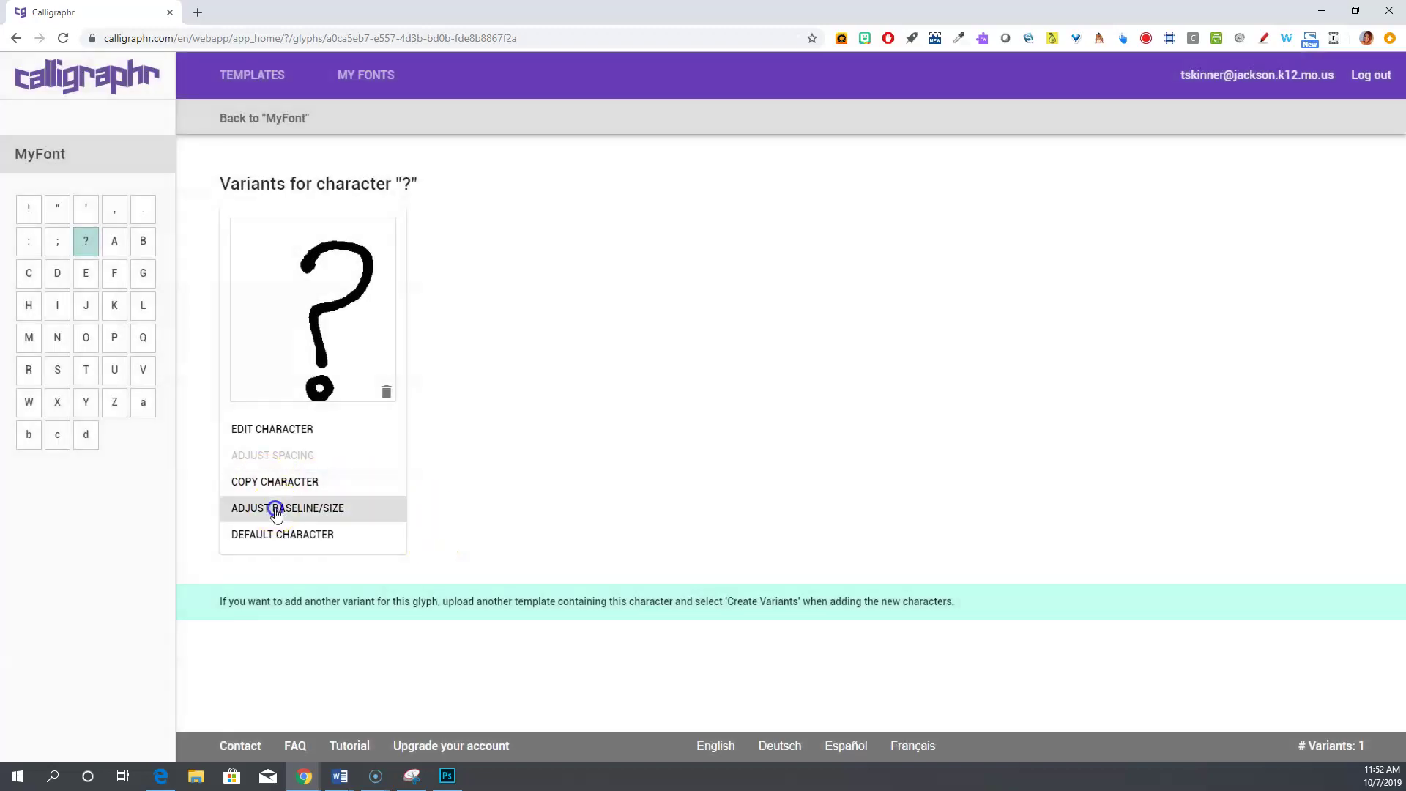
Set the question mark's size to 70% and its baseline to -10%, and save the adjustments
click(273, 506)
click(733, 555)
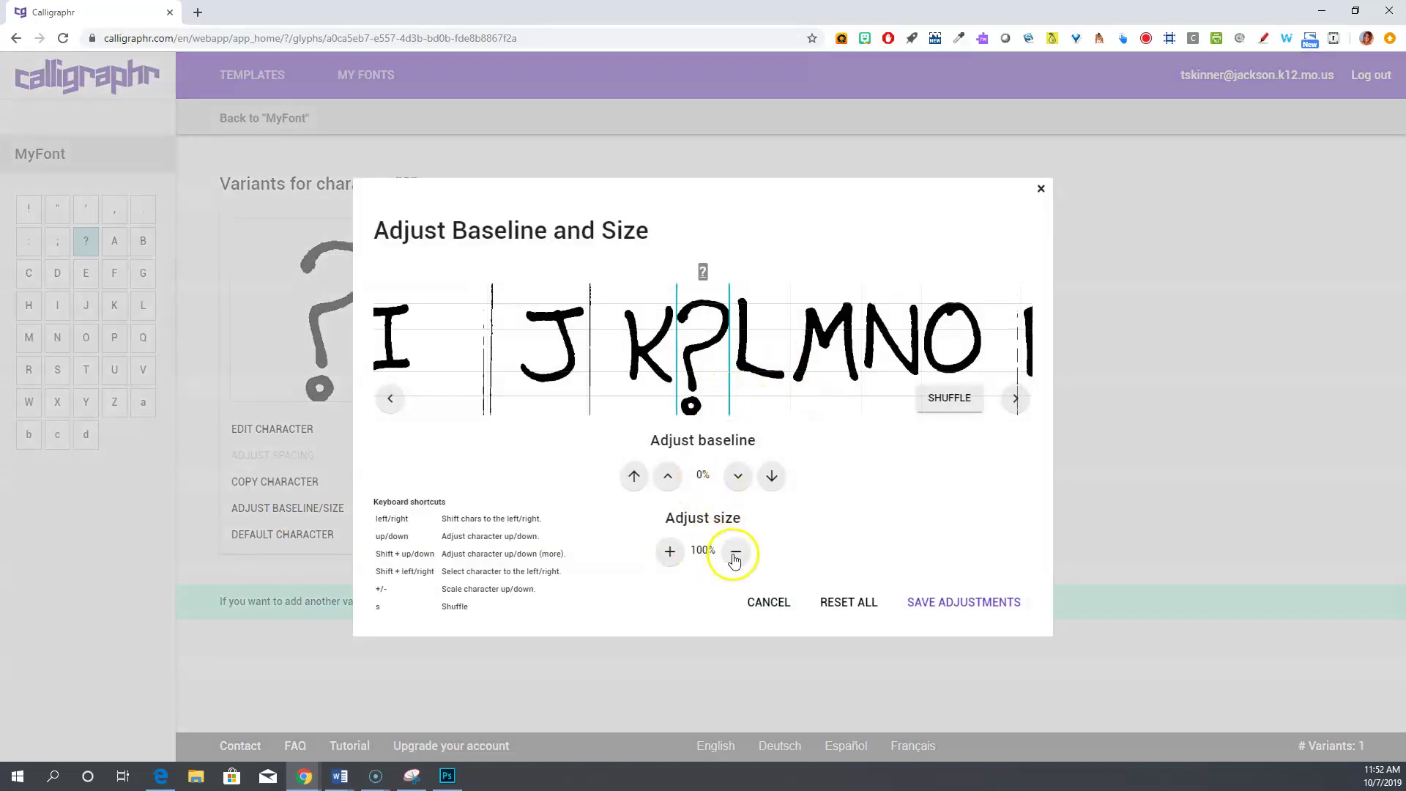
click(735, 555)
click(734, 555)
click(734, 555)
click(734, 555)
click(734, 555)
click(735, 555)
click(734, 555)
click(670, 550)
click(669, 551)
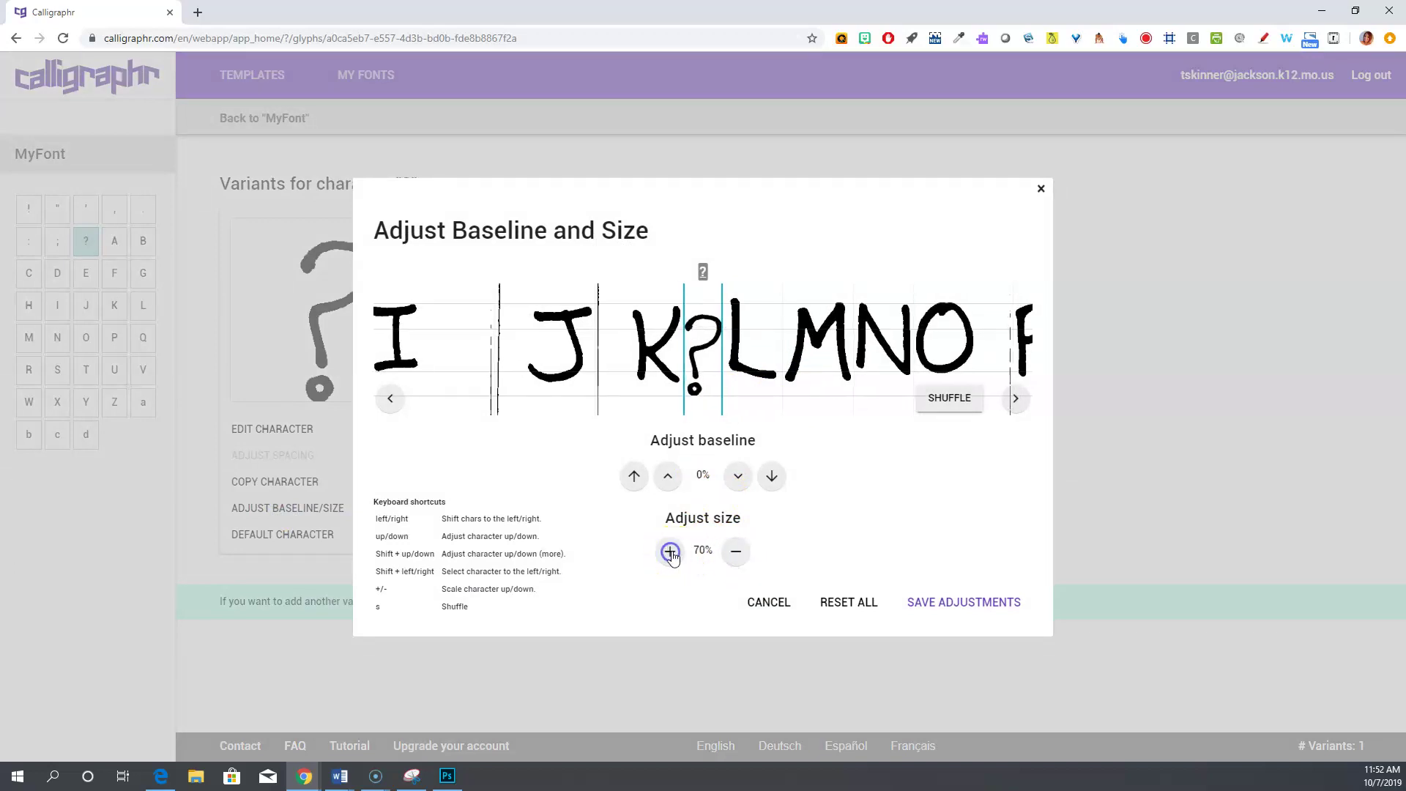
click(635, 476)
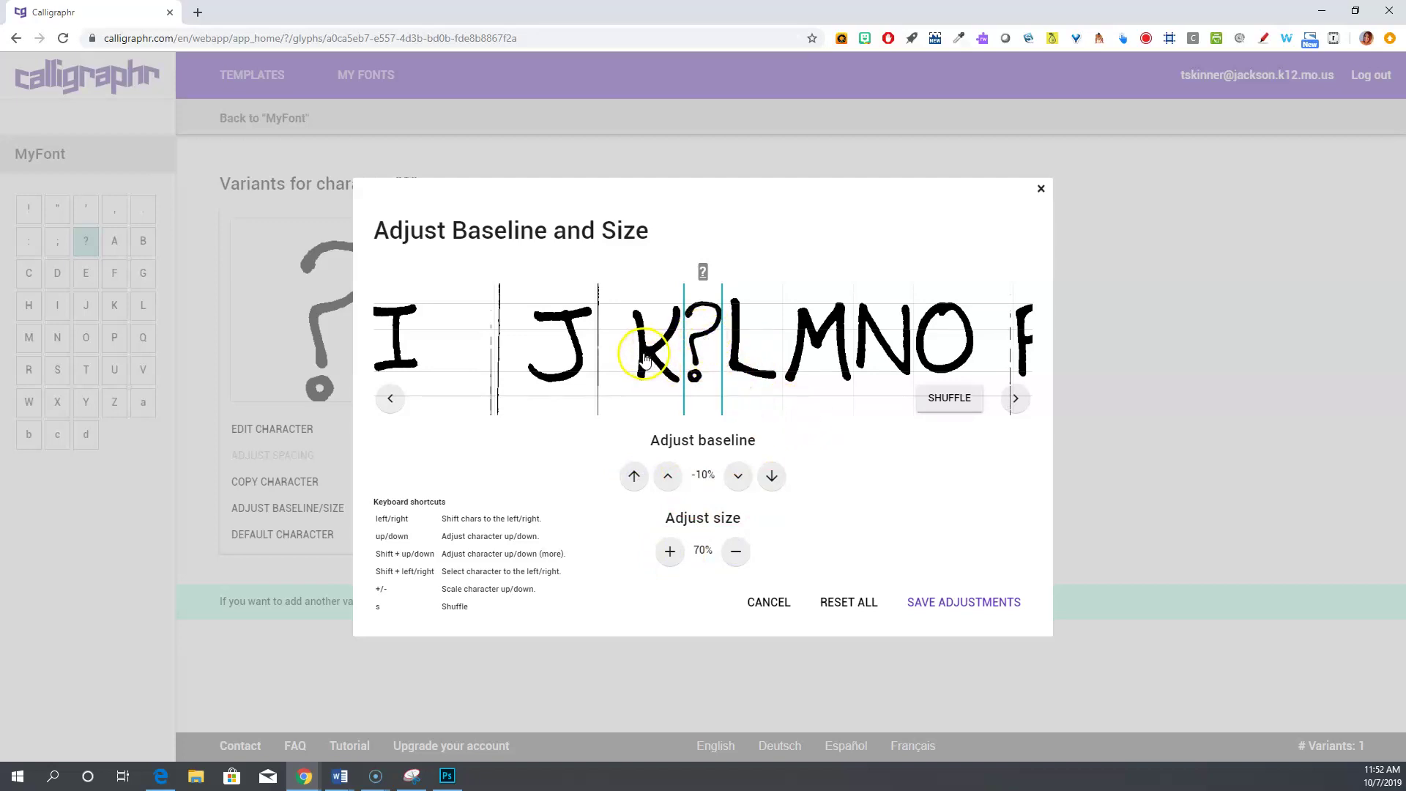
click(945, 605)
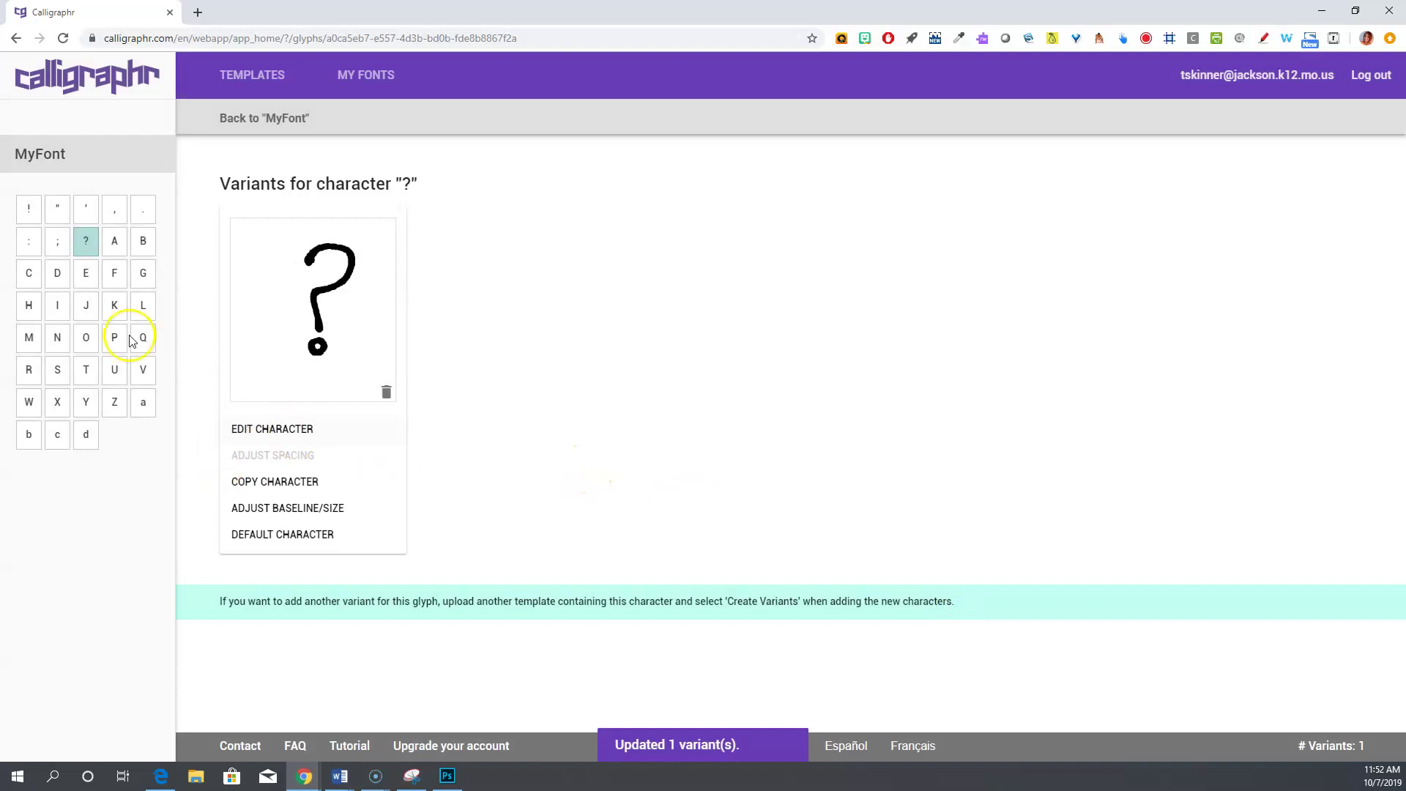
View the variants of character A and return to the overview of the font's characters
click(116, 244)
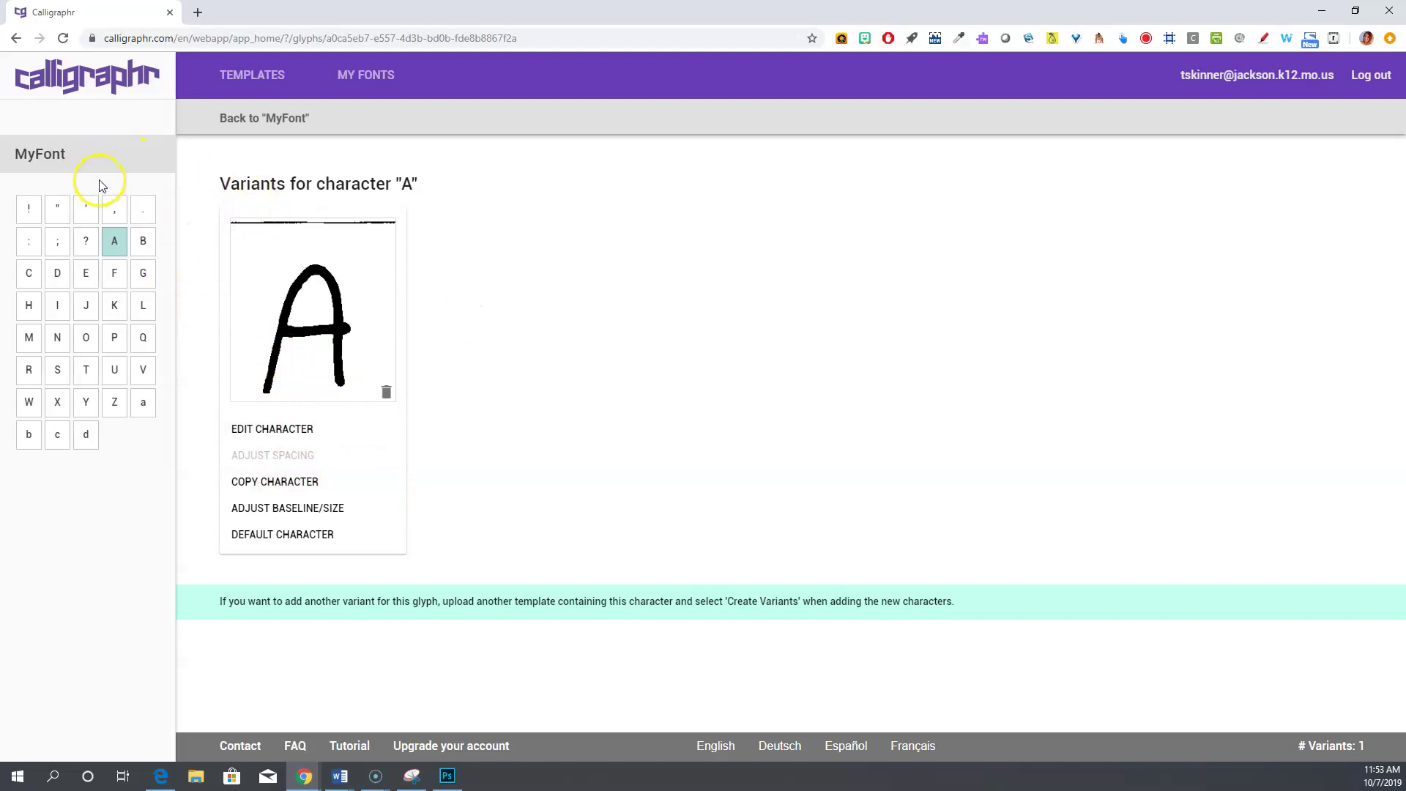
click(363, 80)
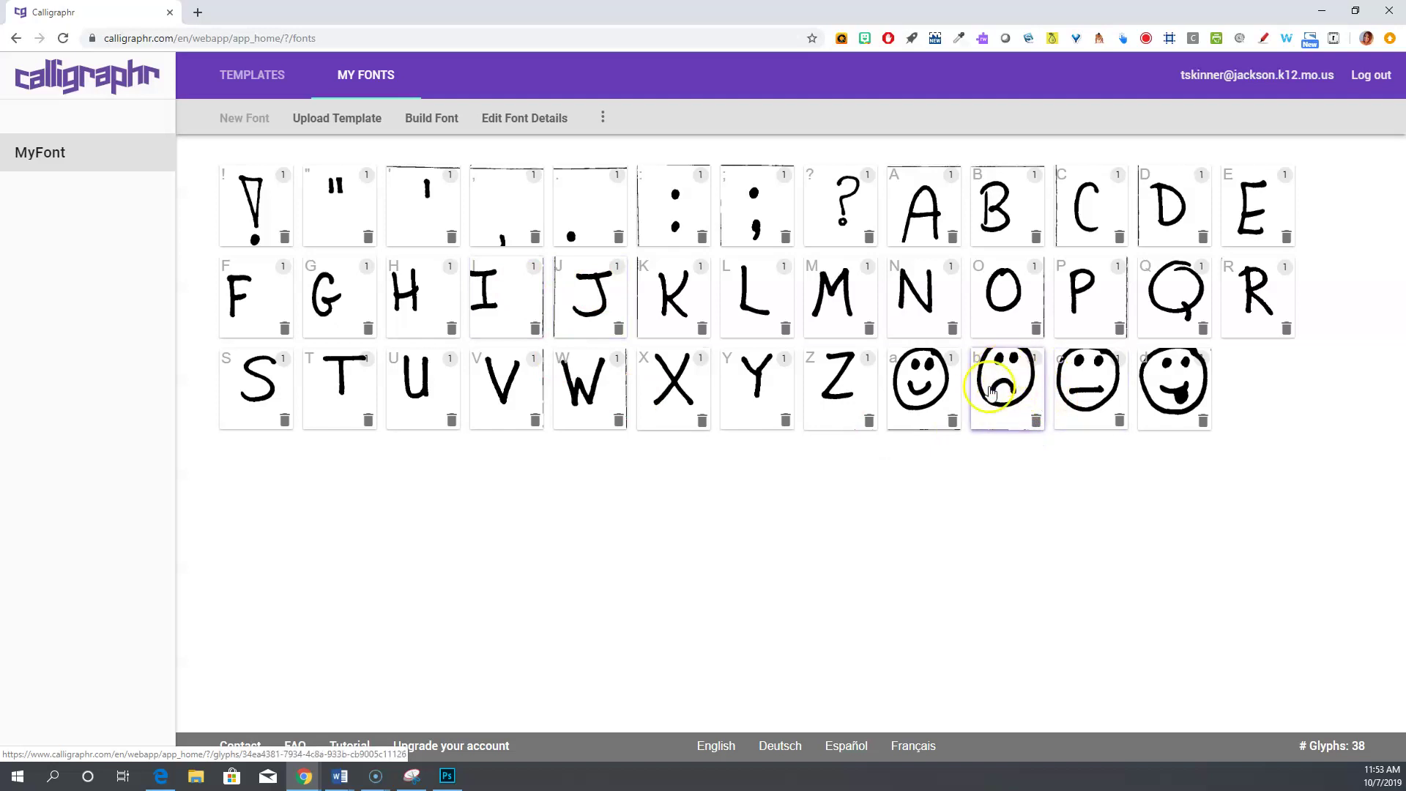
Open the tongue-out smiley assigned to character d, reduce its size to 60%, and save the adjustment
click(1172, 373)
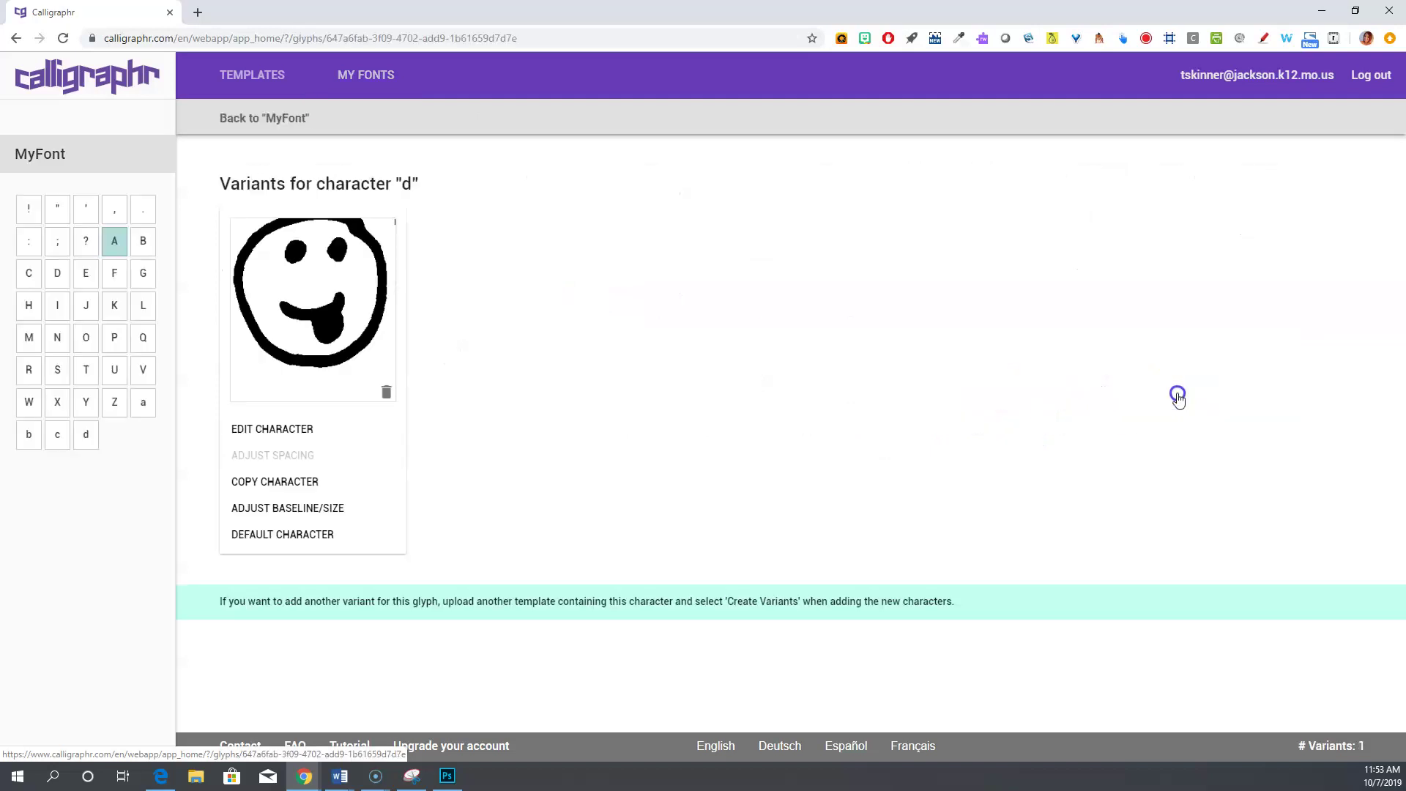
click(291, 423)
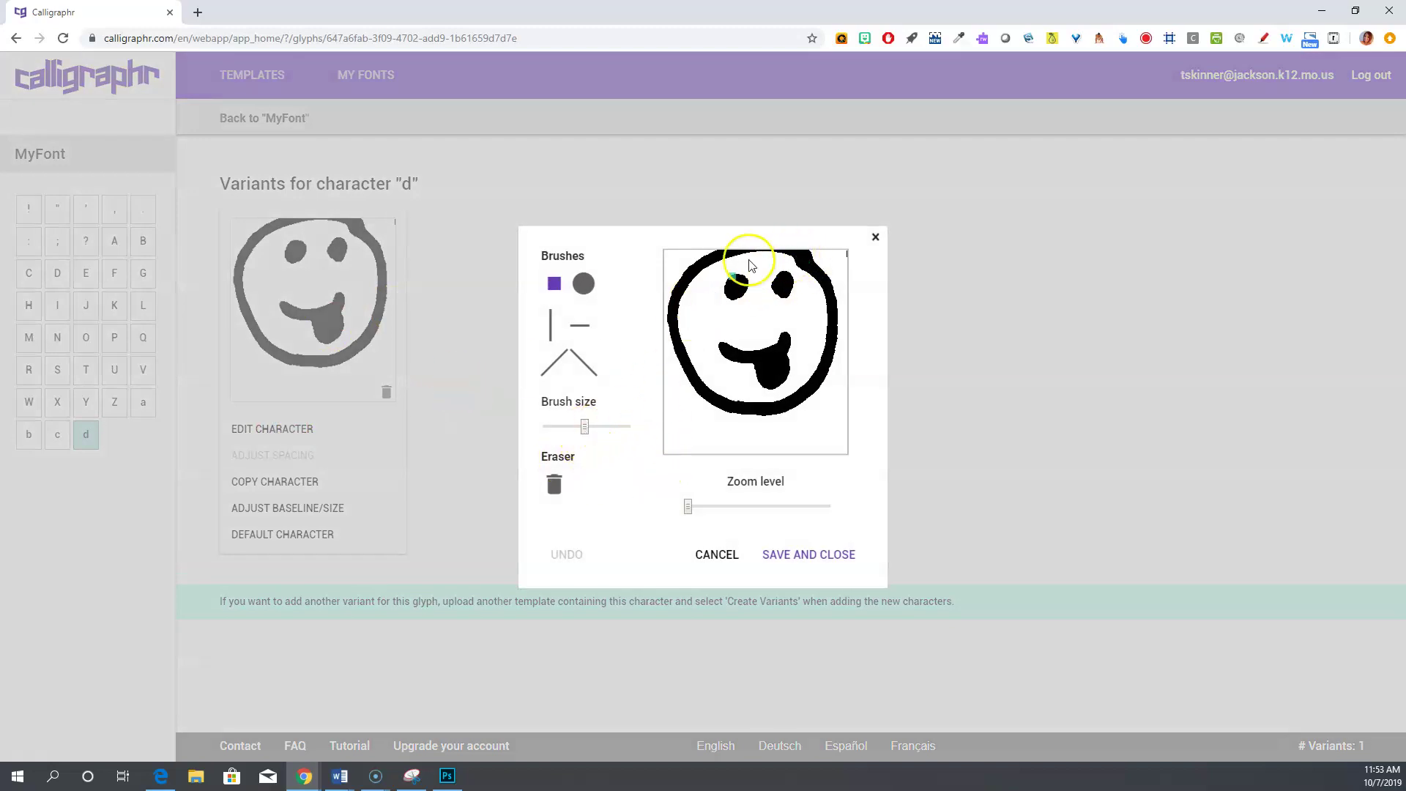
click(716, 554)
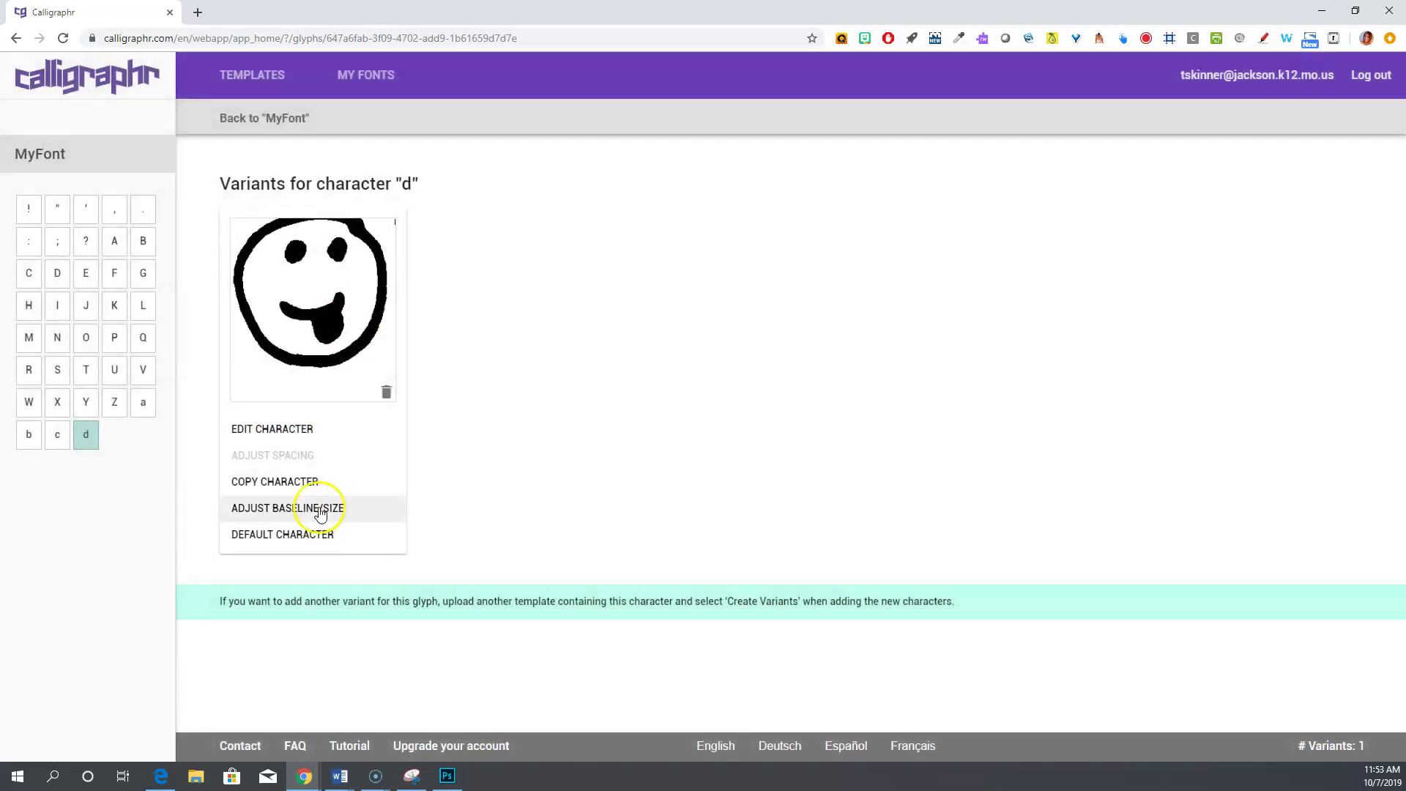
click(293, 507)
click(732, 554)
click(732, 554)
click(733, 553)
click(732, 554)
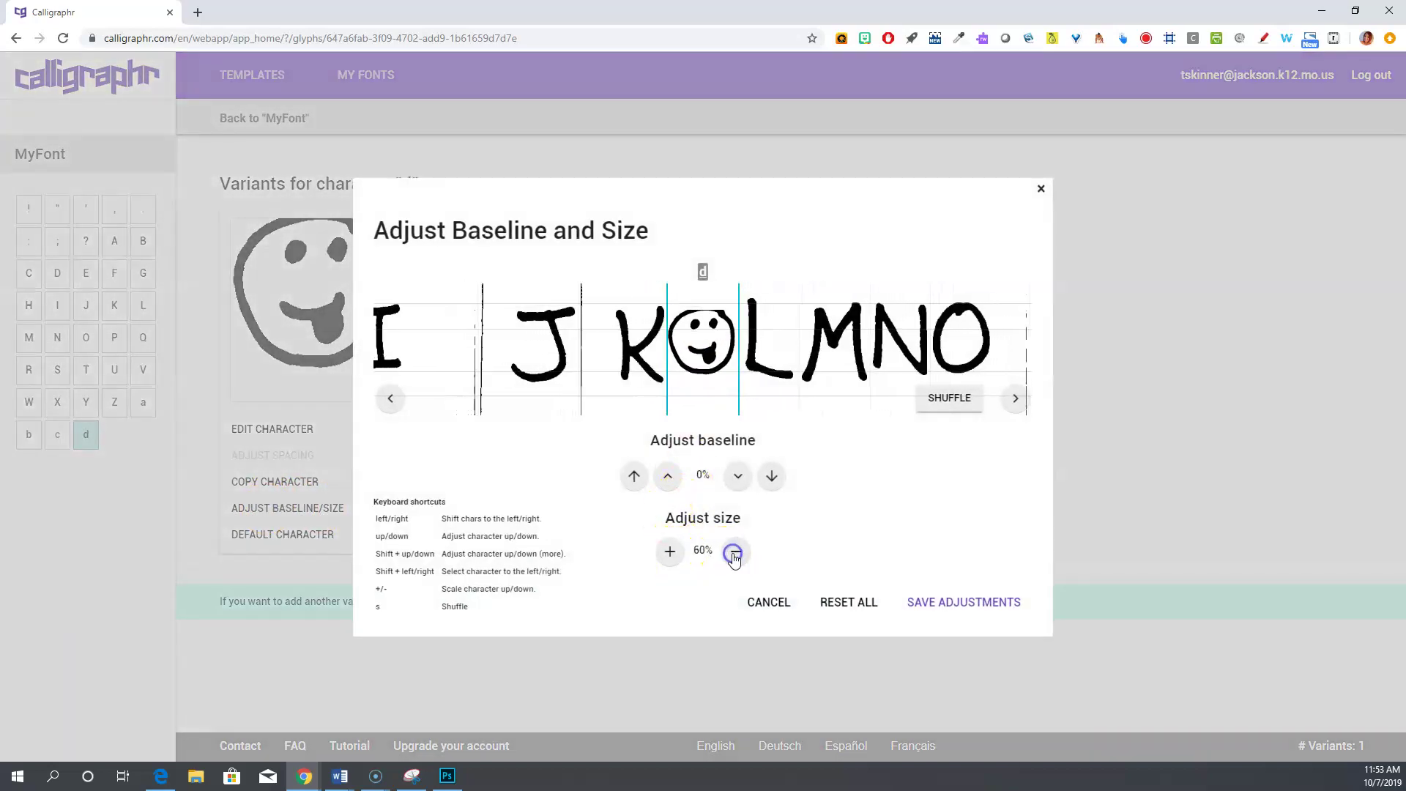
click(963, 602)
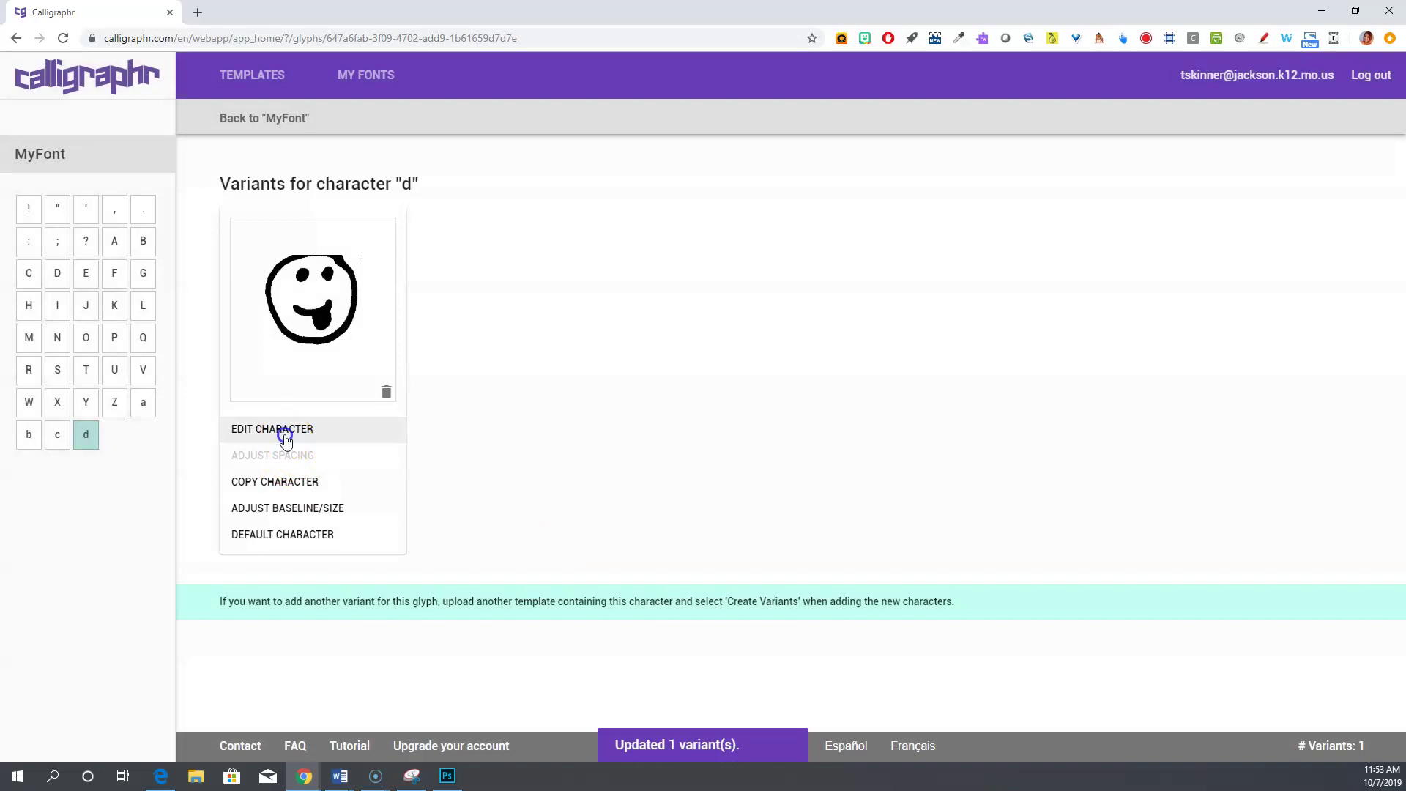
Check the resized smiley of character d in the character editor and in the baseline and size preview
click(282, 431)
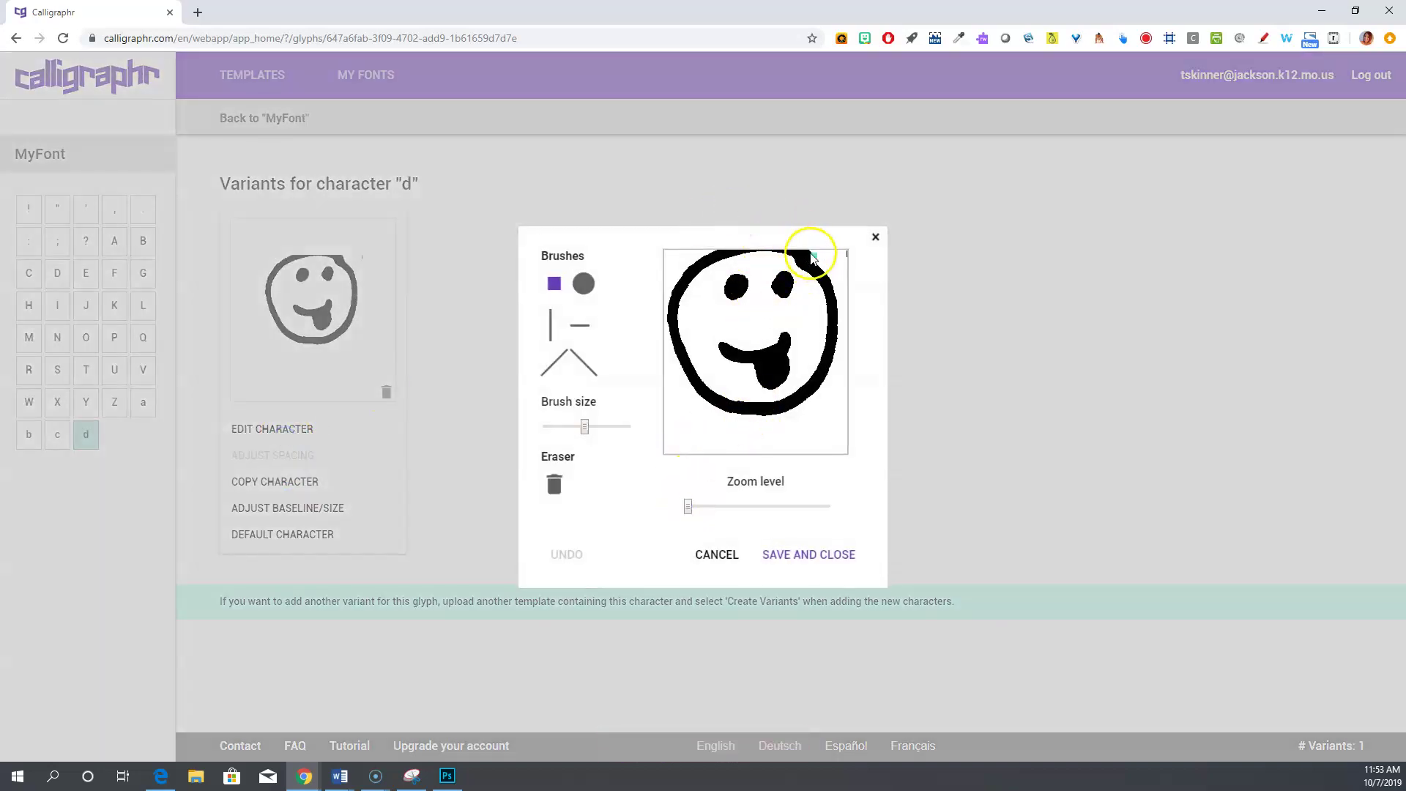
click(784, 557)
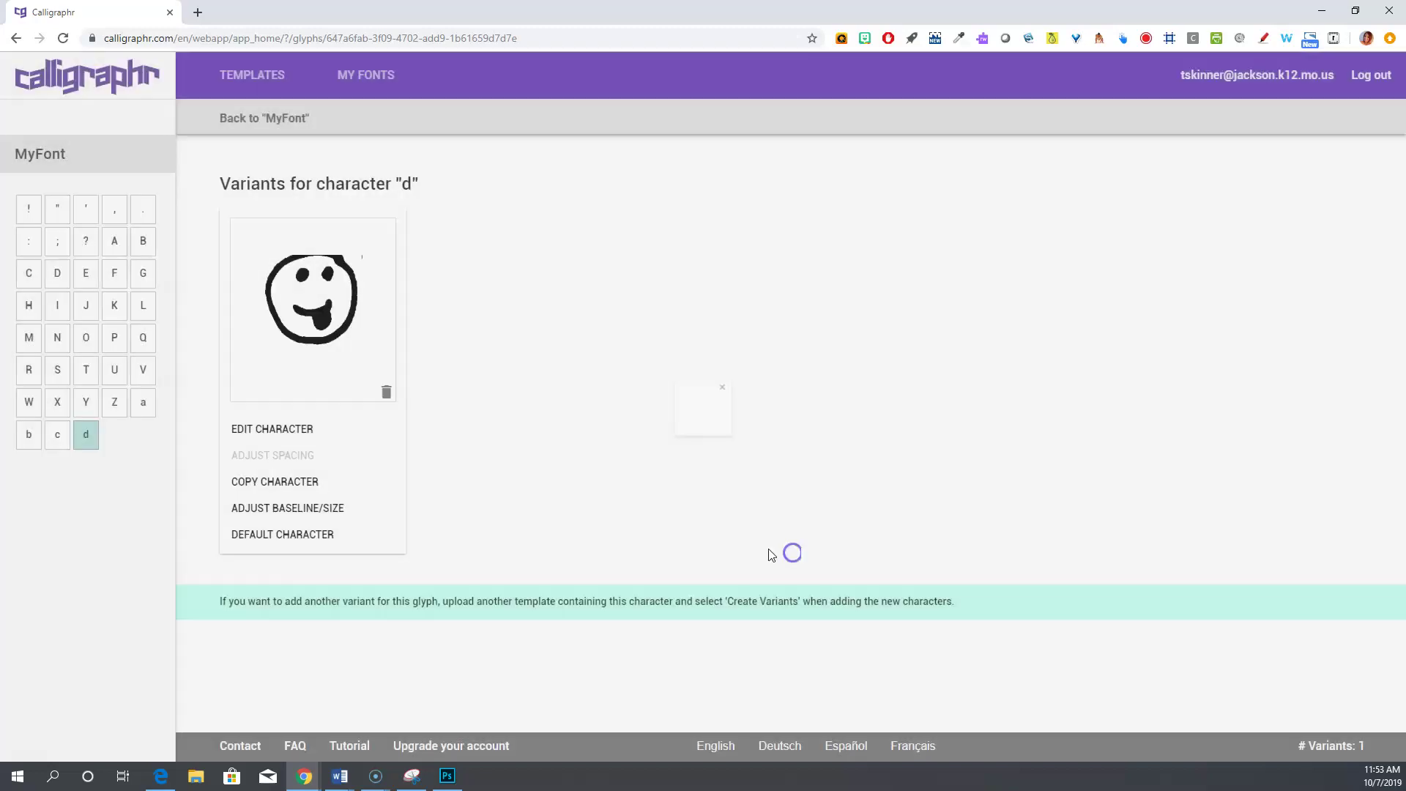
click(293, 507)
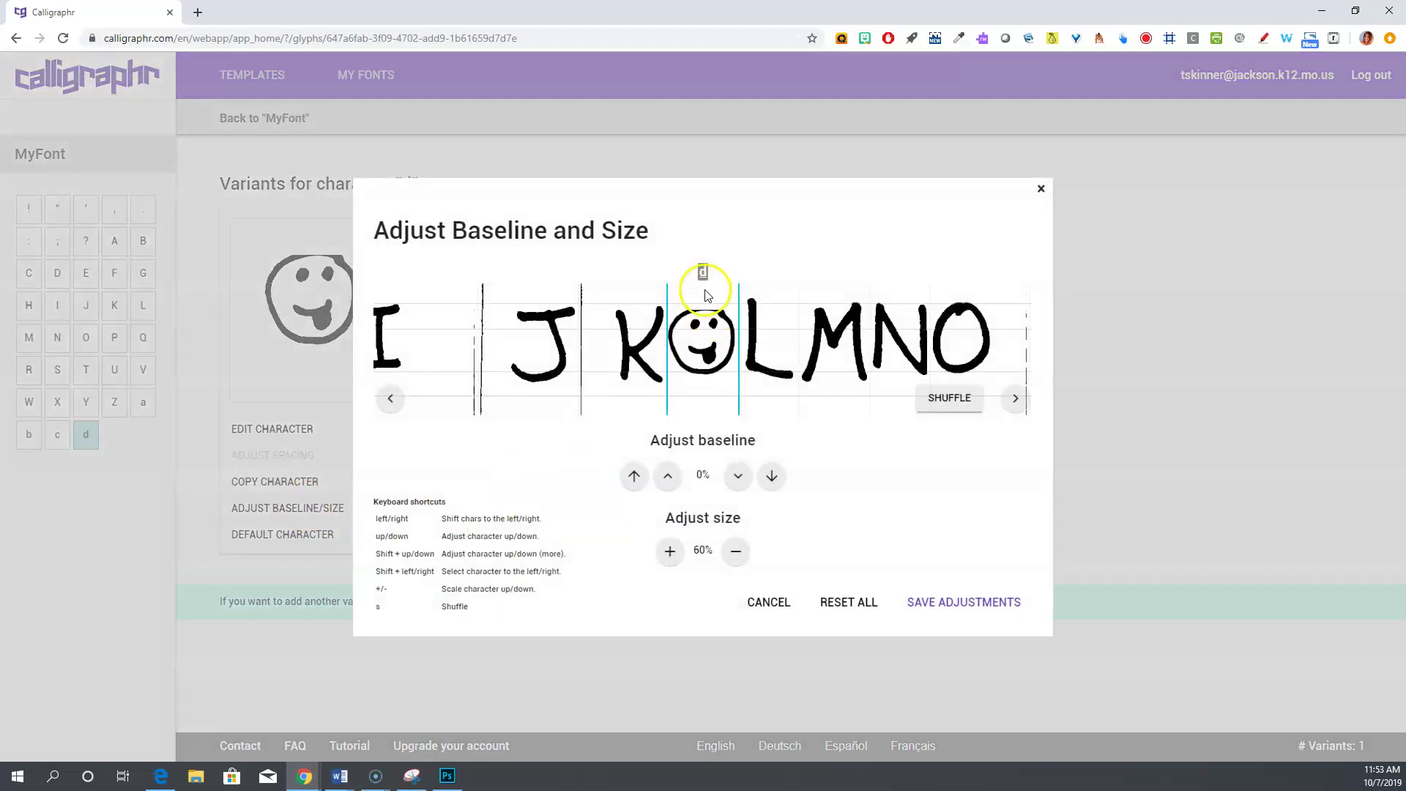
Set the baseline of the tongue-out smiley for character d to 5% and save the adjustments
click(720, 331)
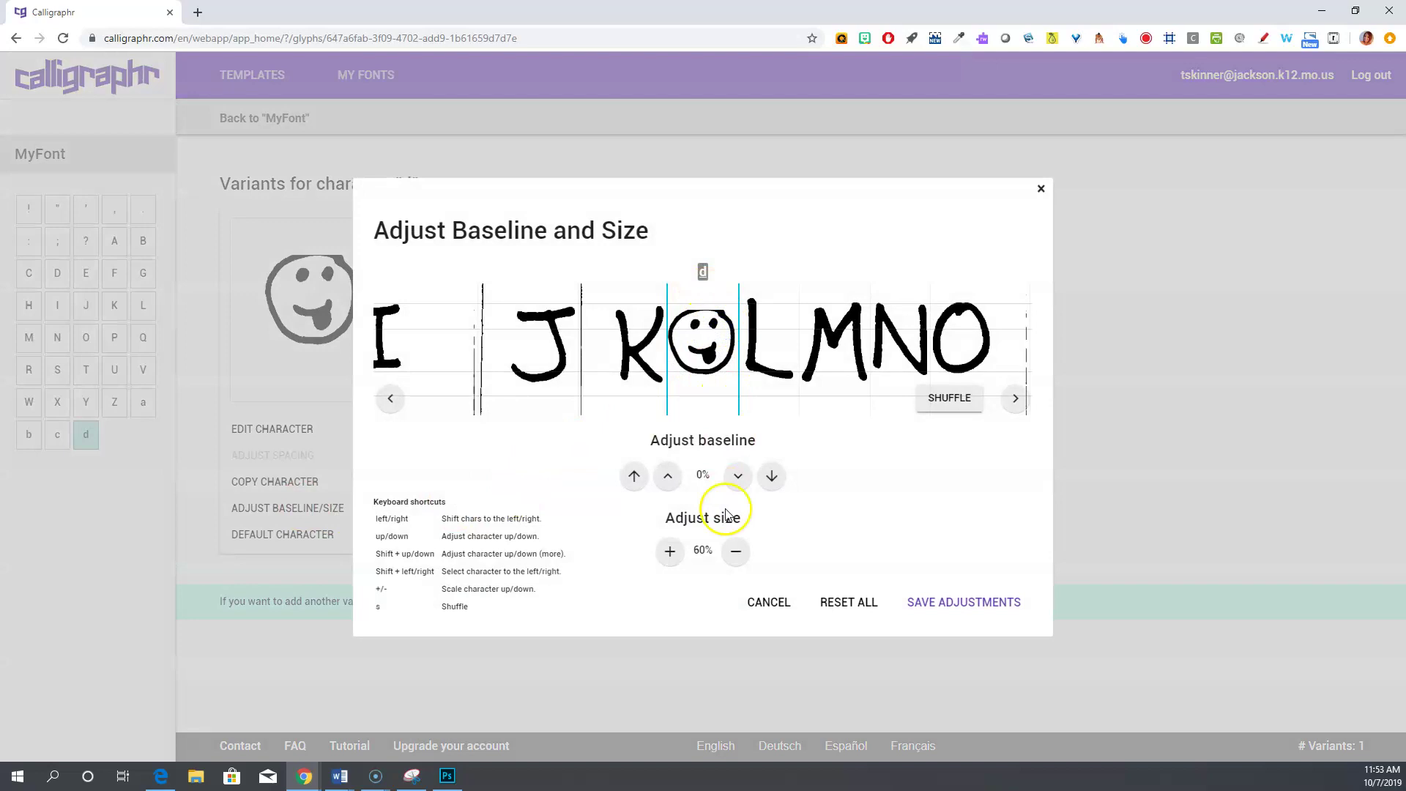
click(770, 485)
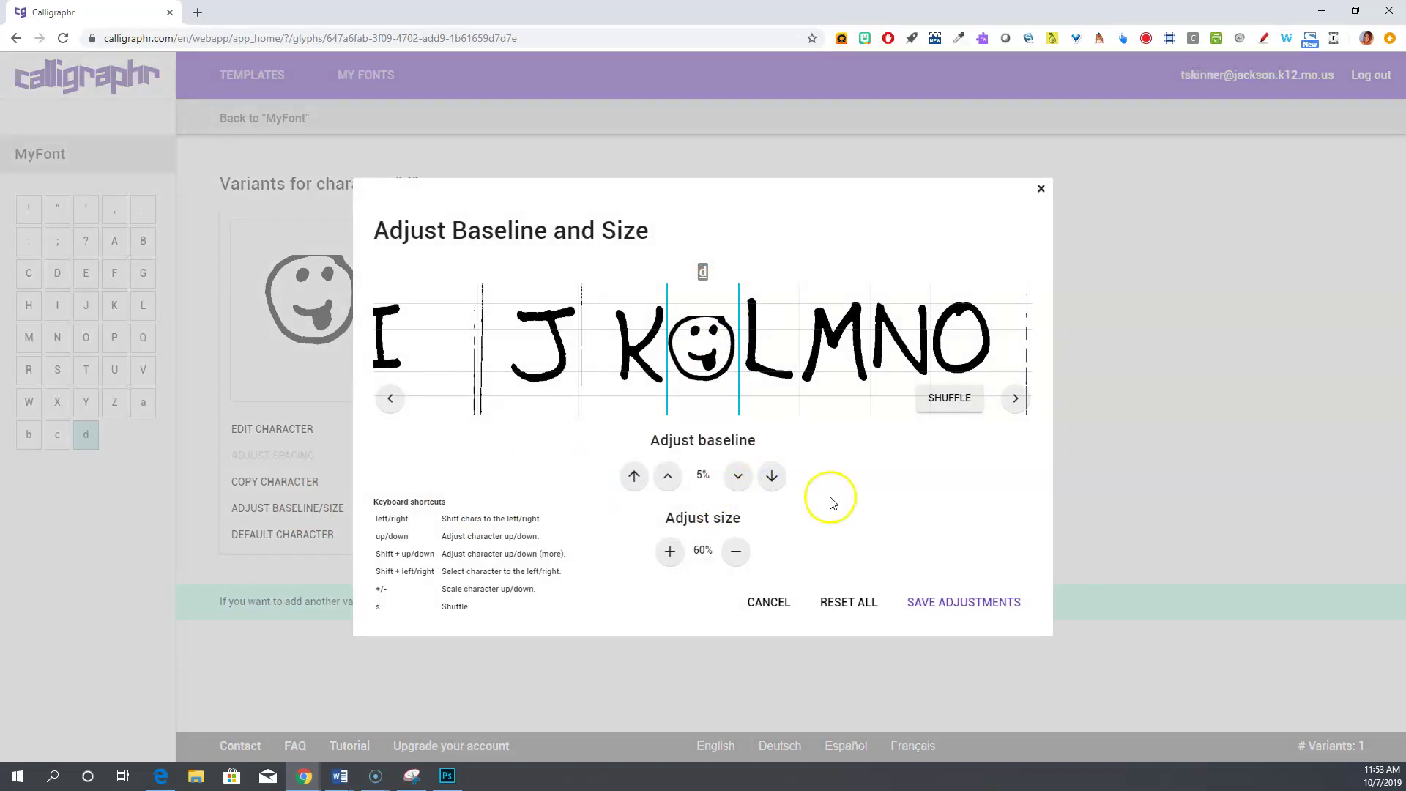
click(958, 604)
Edit character d, paint a short vertical nose between the smiley's eyes and mouth with the square brush, and save the character
click(273, 430)
drag(770, 306, 771, 317)
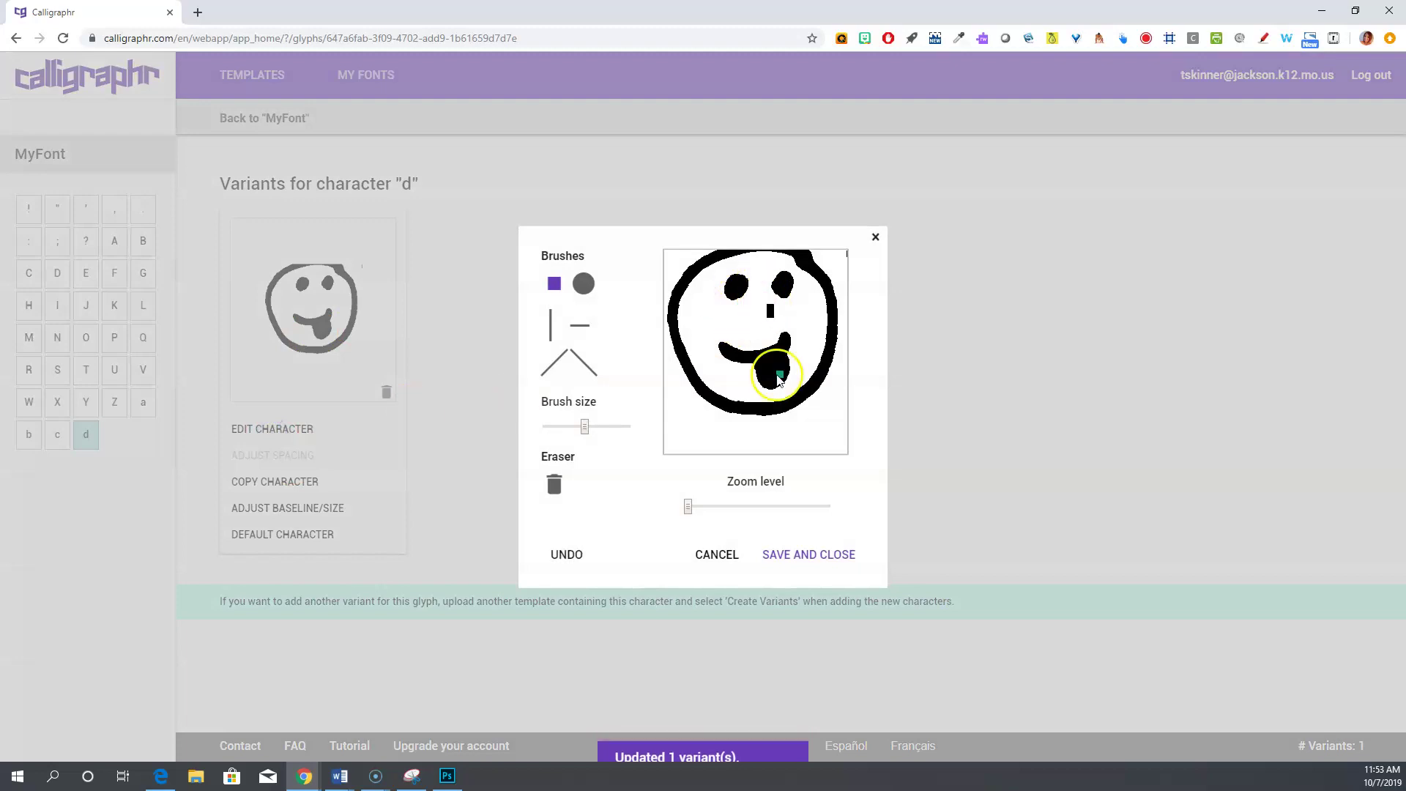
drag(734, 507, 747, 513)
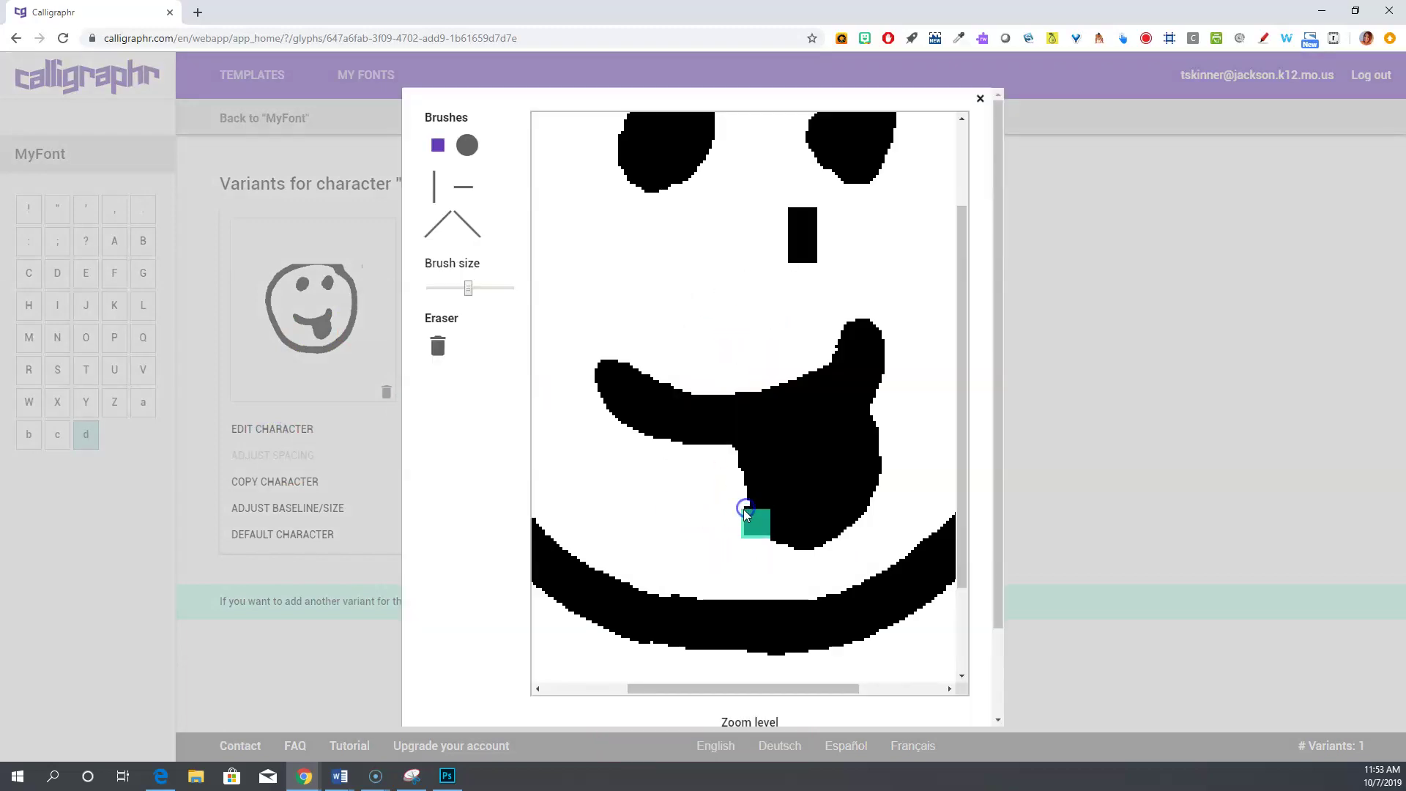
click(437, 349)
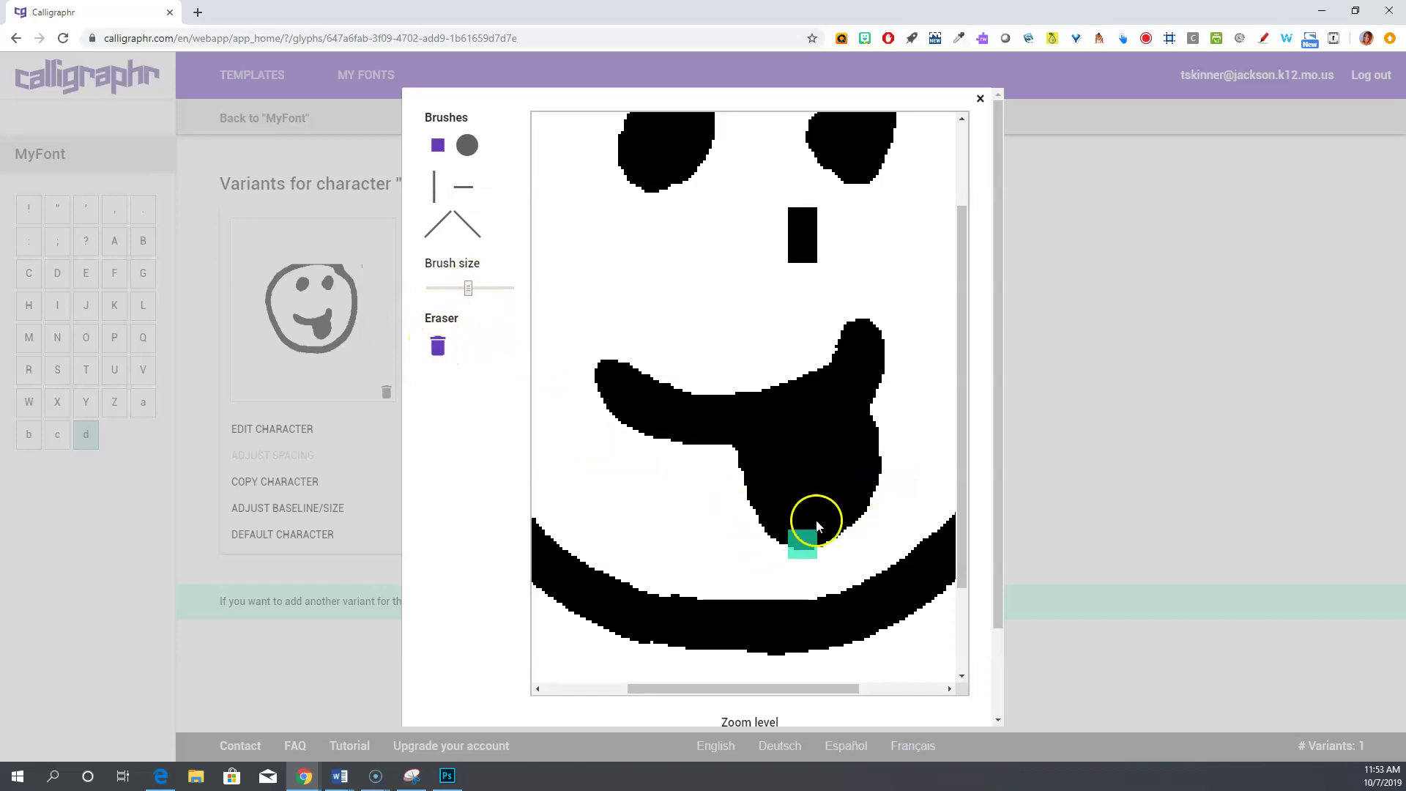
drag(965, 483, 965, 344)
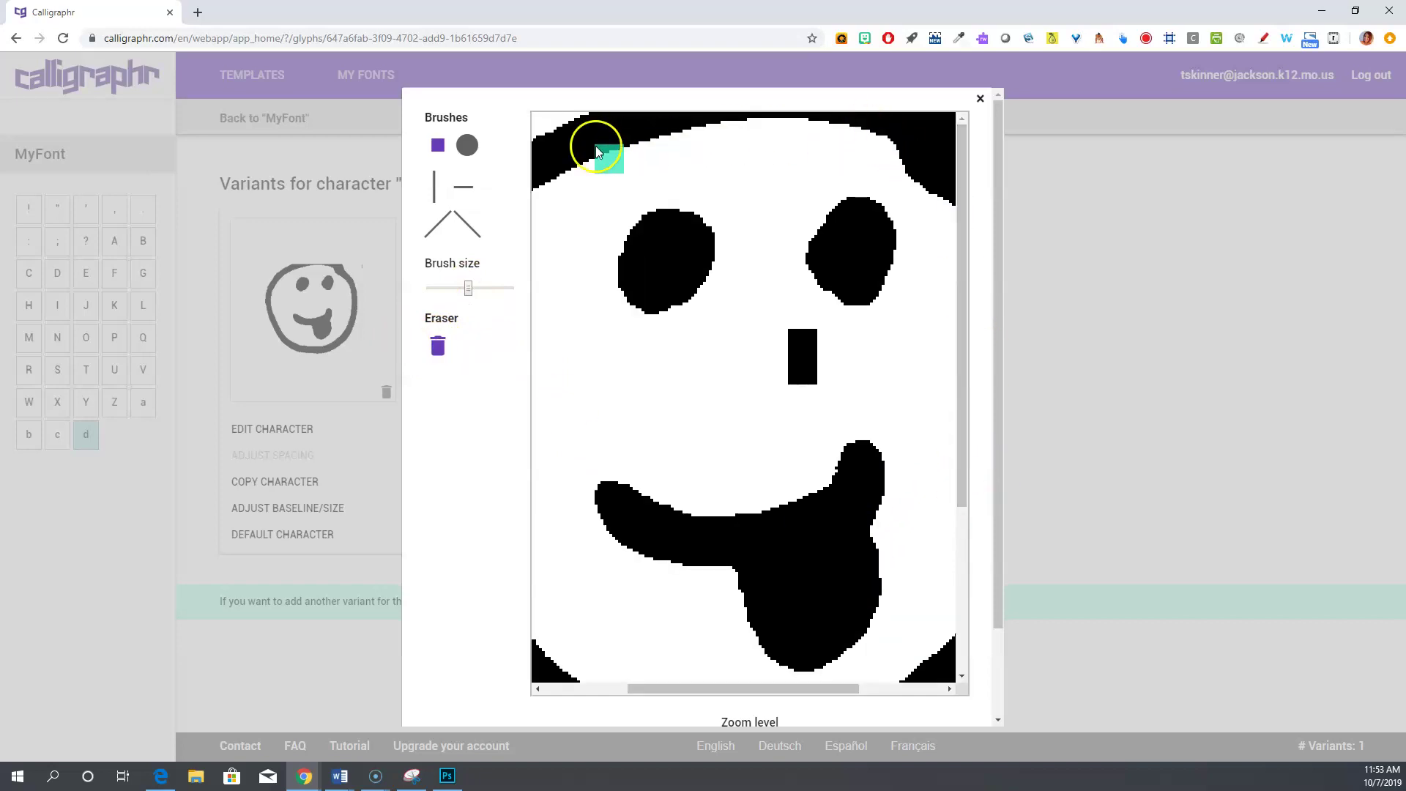
scroll(976, 528, down, 2)
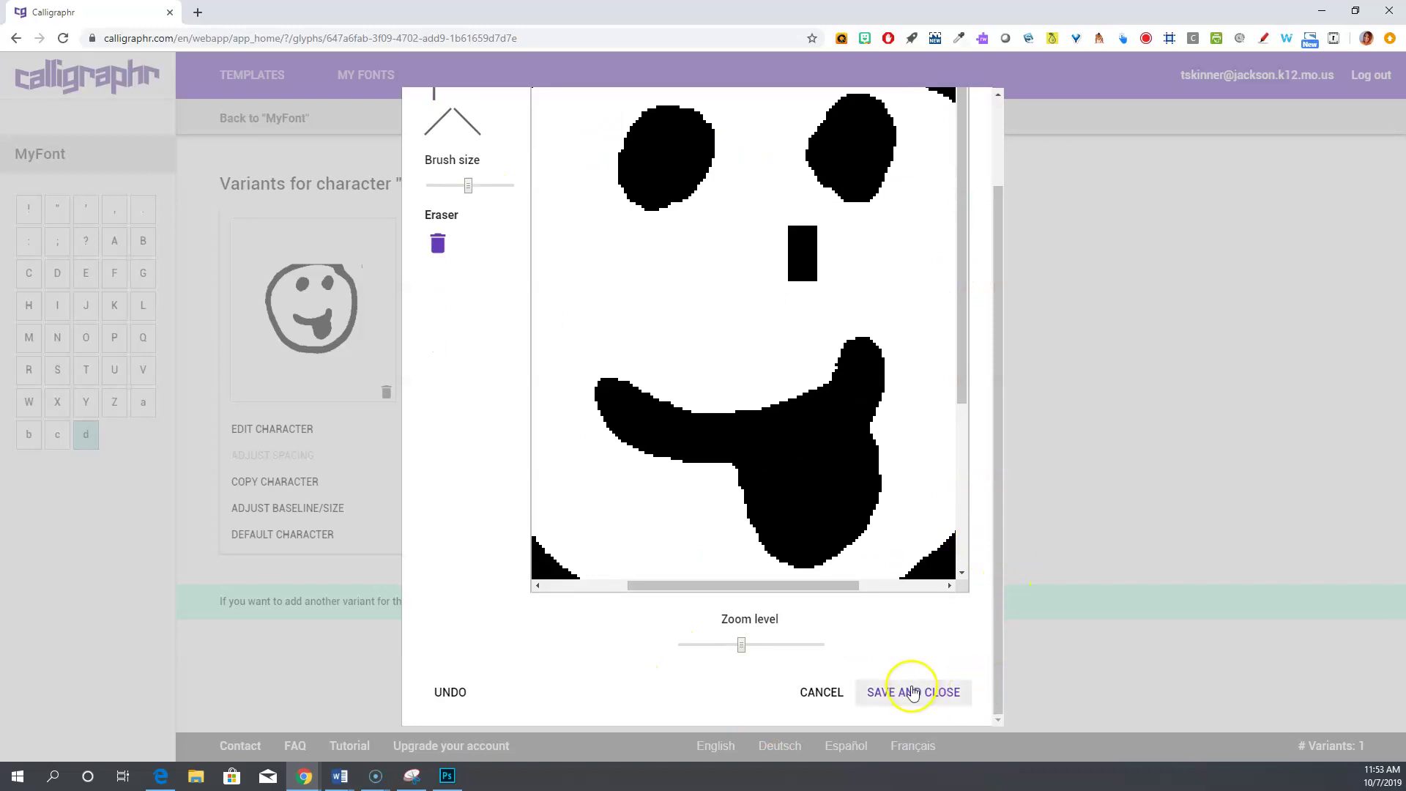
click(912, 692)
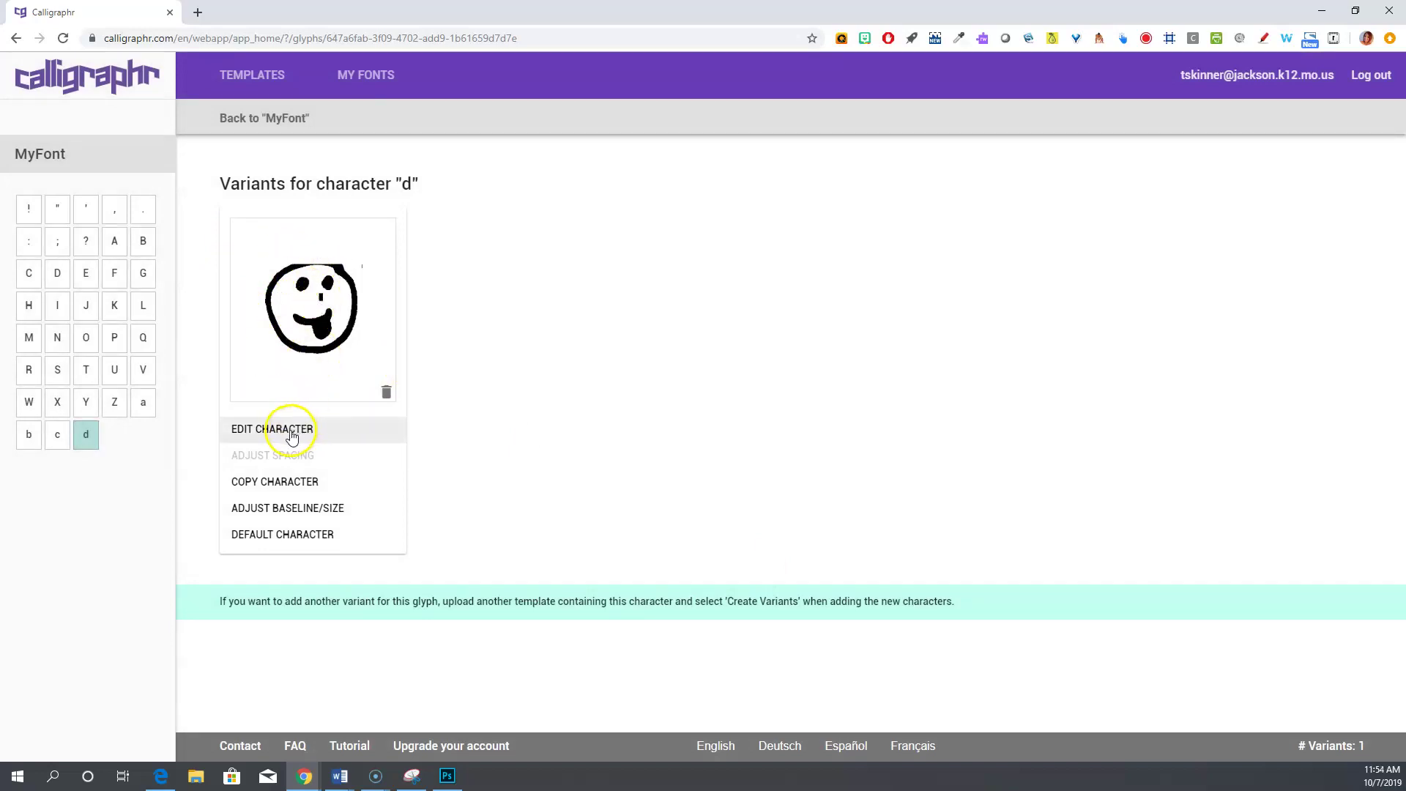
View the variants of characters a, Y and Z and return to the overview of the font's characters
click(147, 407)
click(85, 402)
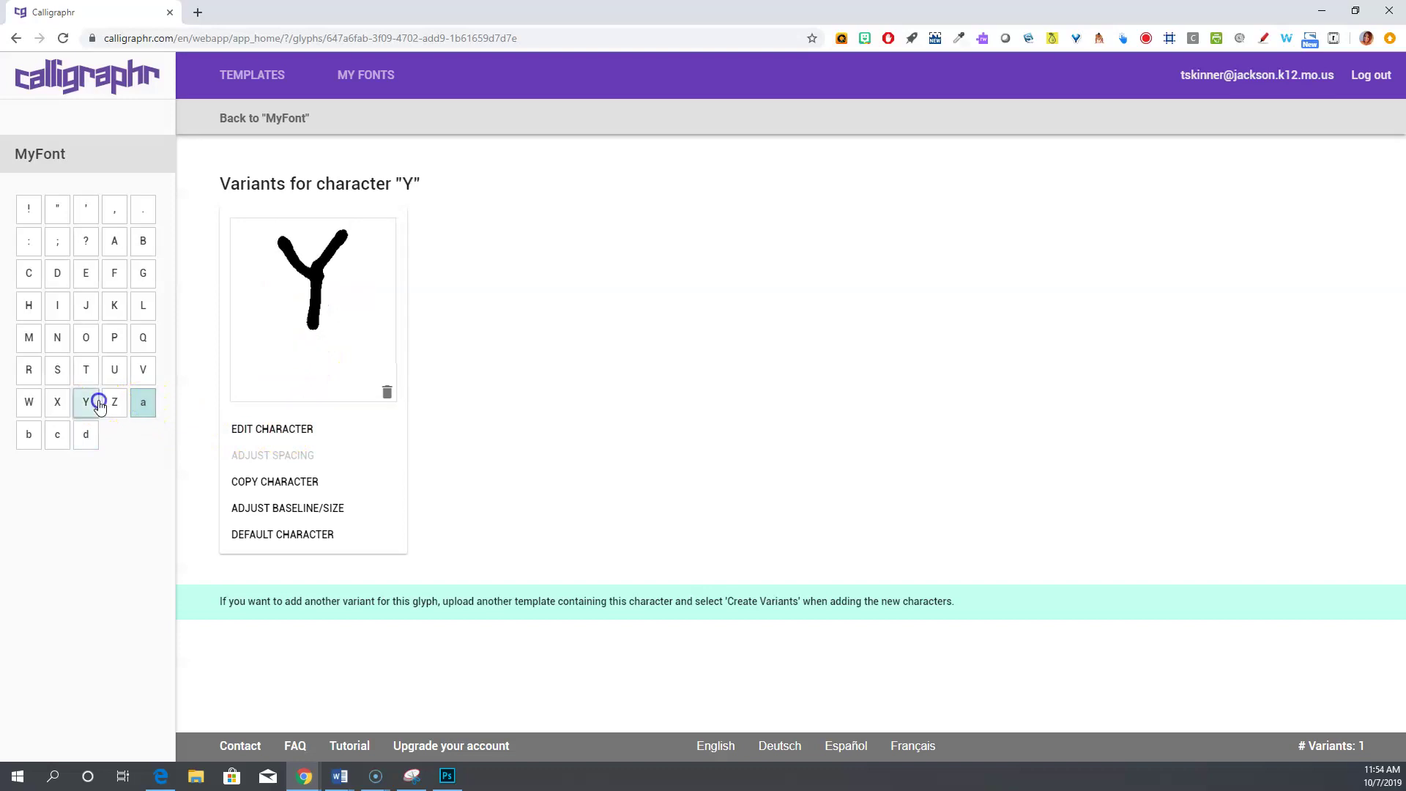
click(121, 403)
click(145, 407)
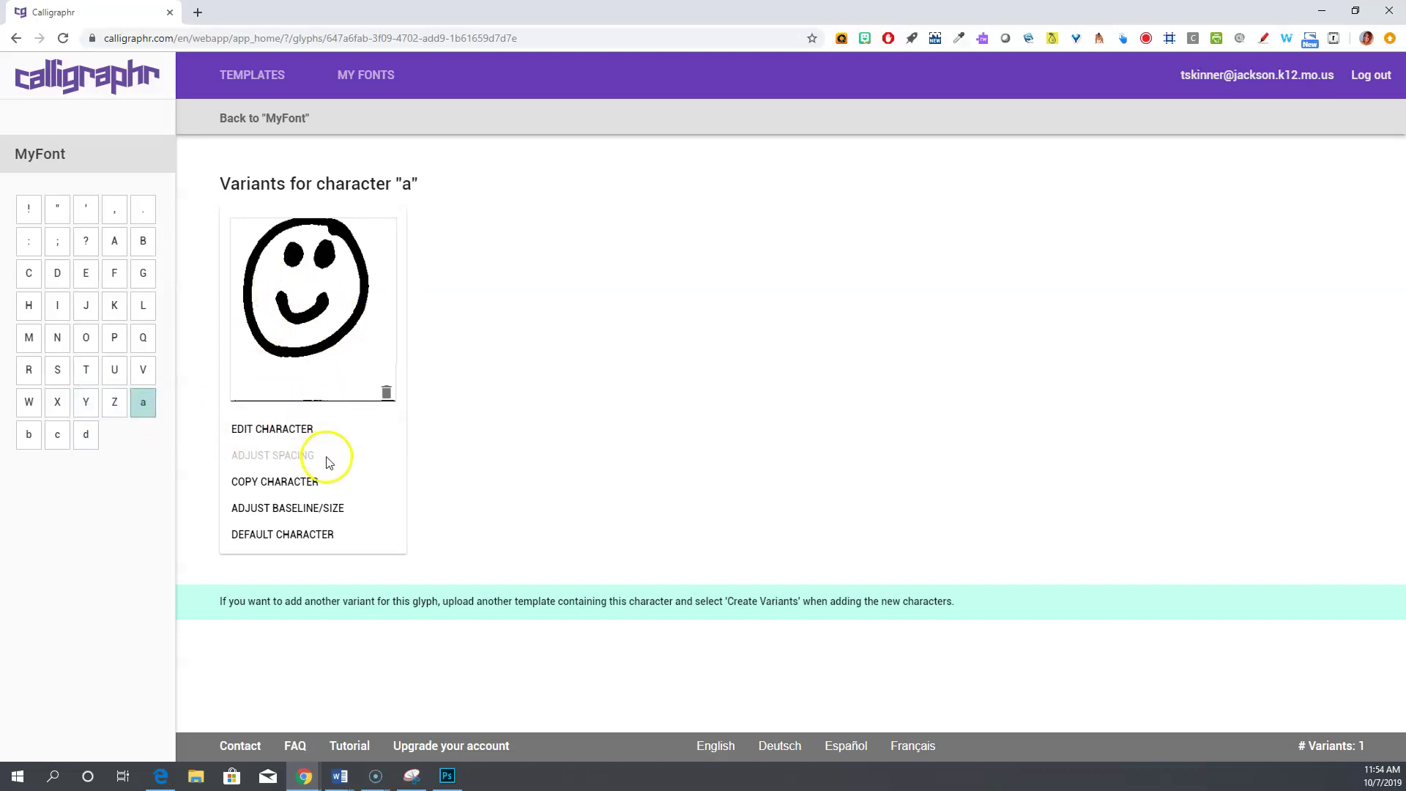
click(347, 78)
Check the edited smiley of character d in the character editor and return to the font overview without changes
click(1190, 415)
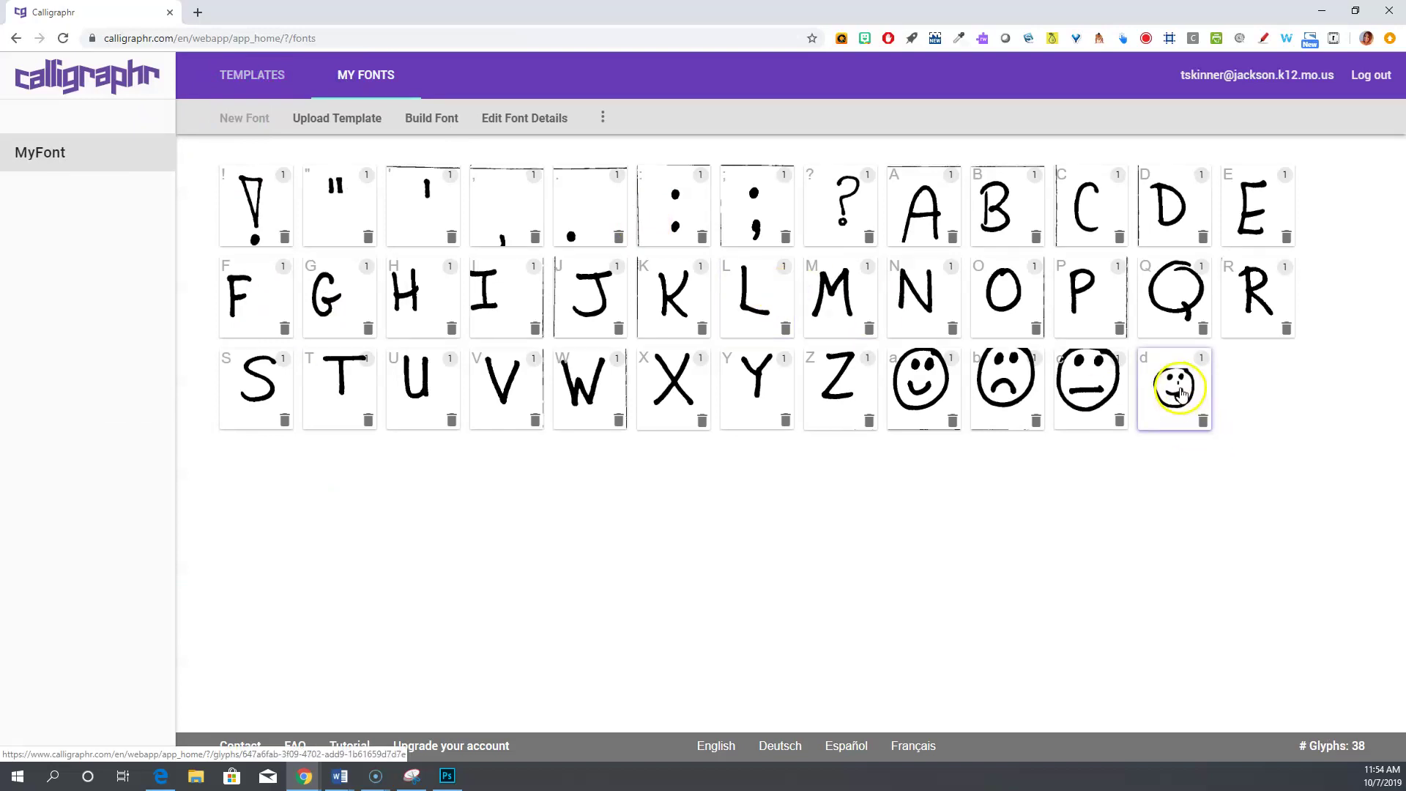
click(308, 428)
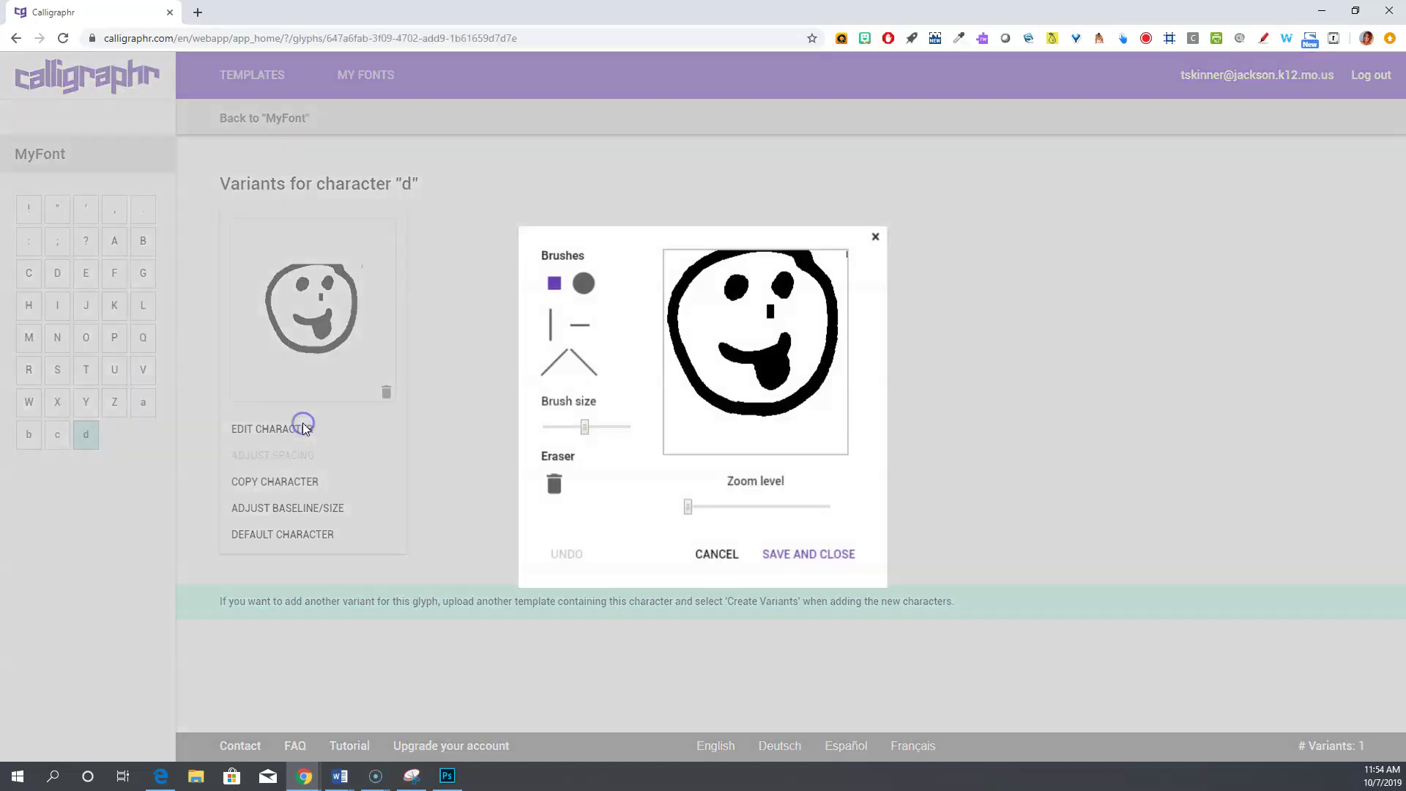
click(871, 241)
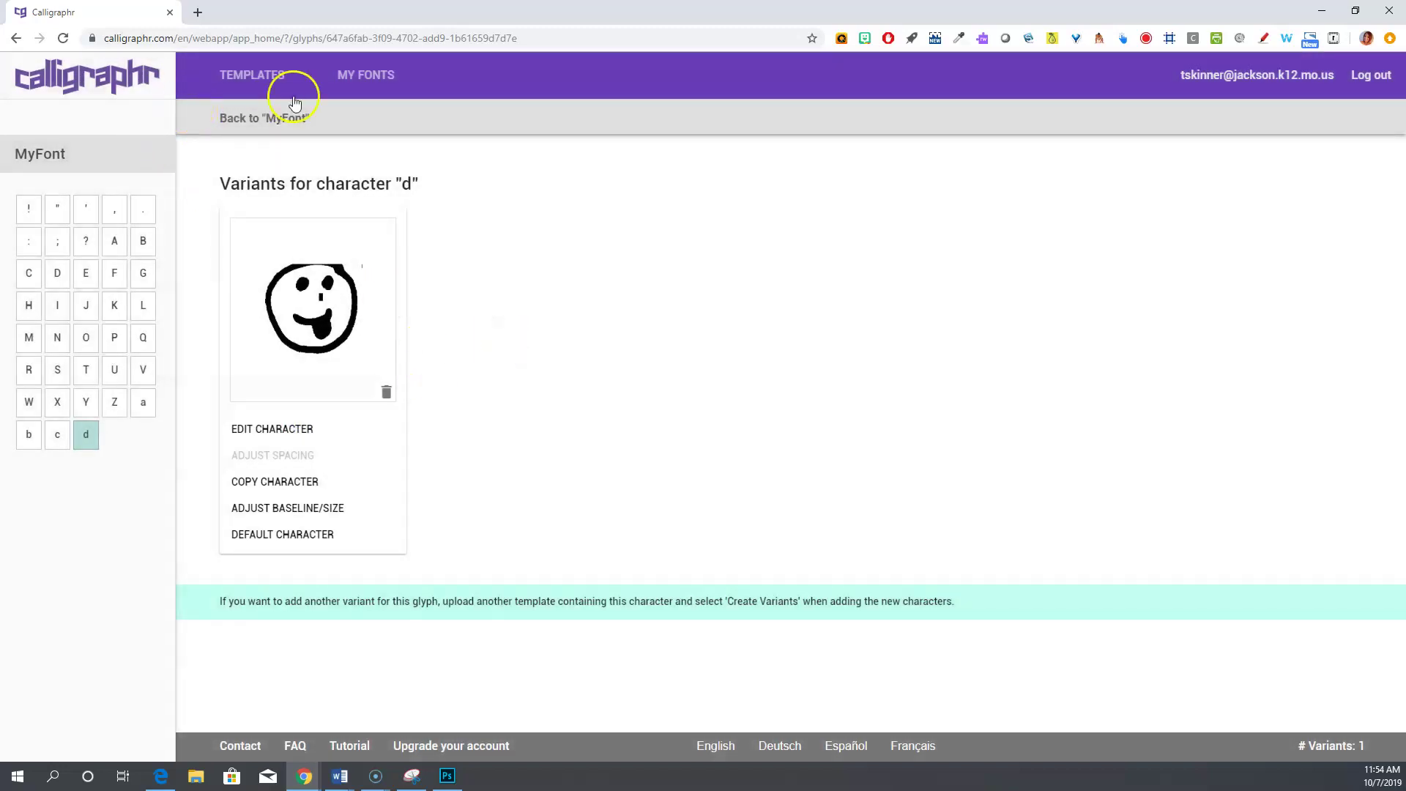
click(369, 73)
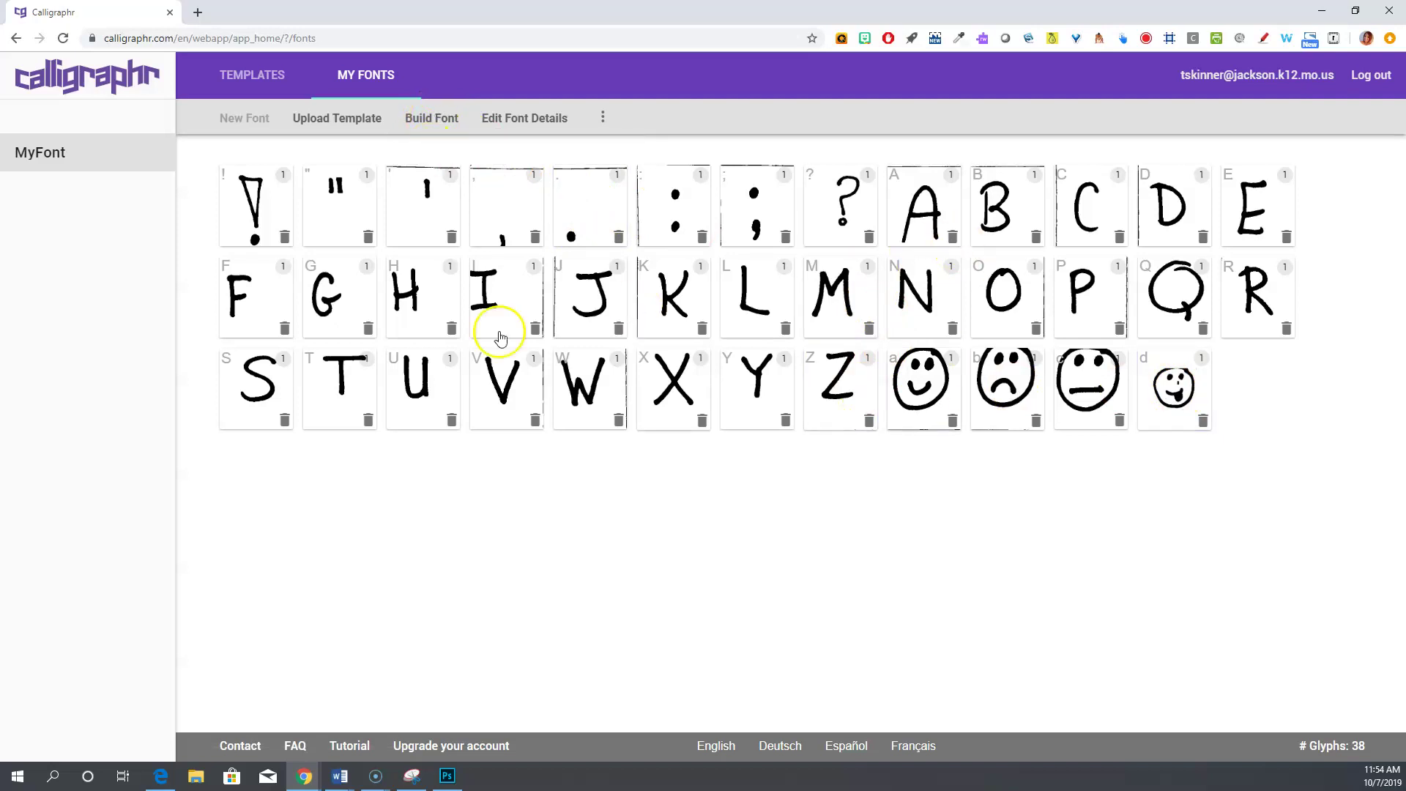
Build the font under the suggested name consisting of the surname followed by Test2
click(438, 121)
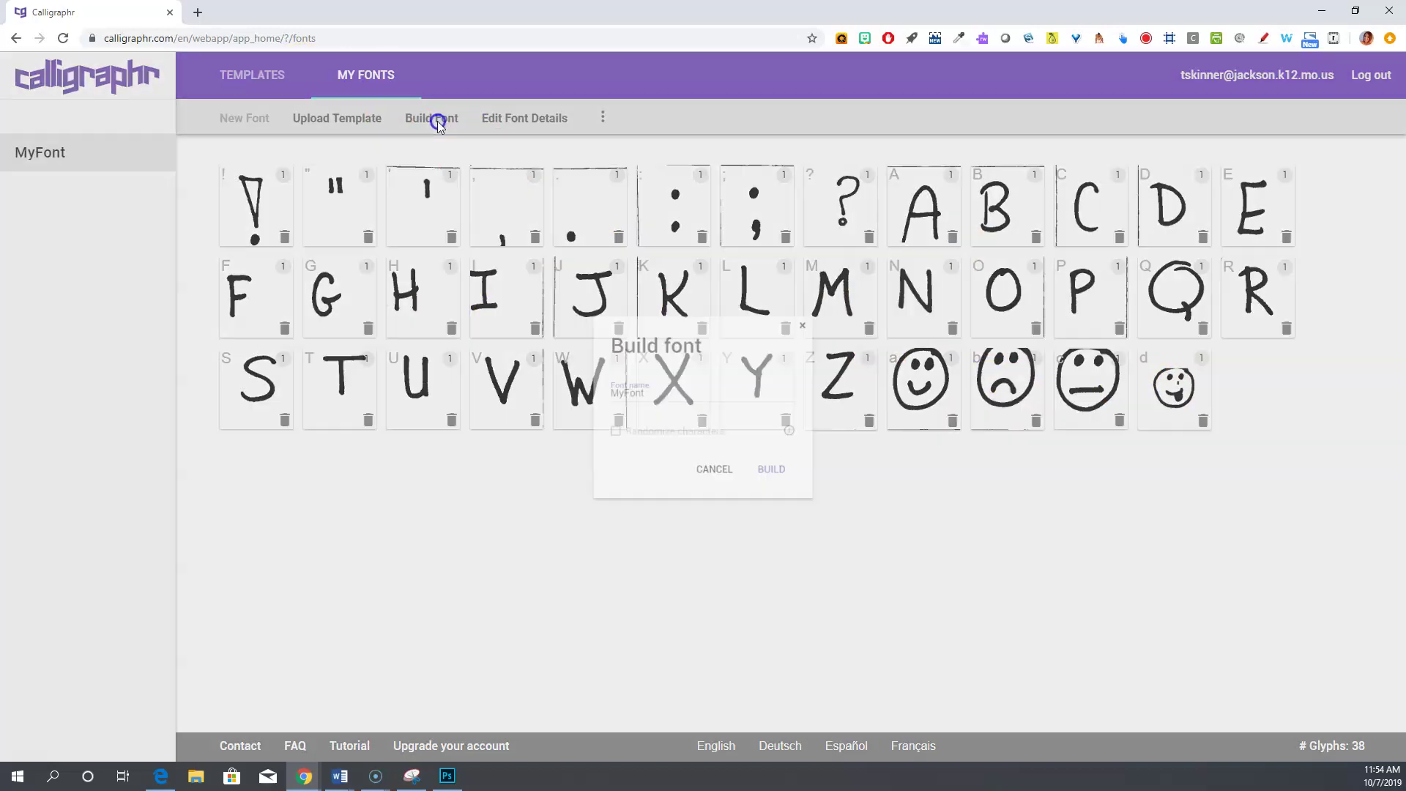
double_click(664, 394)
text(Skinner)
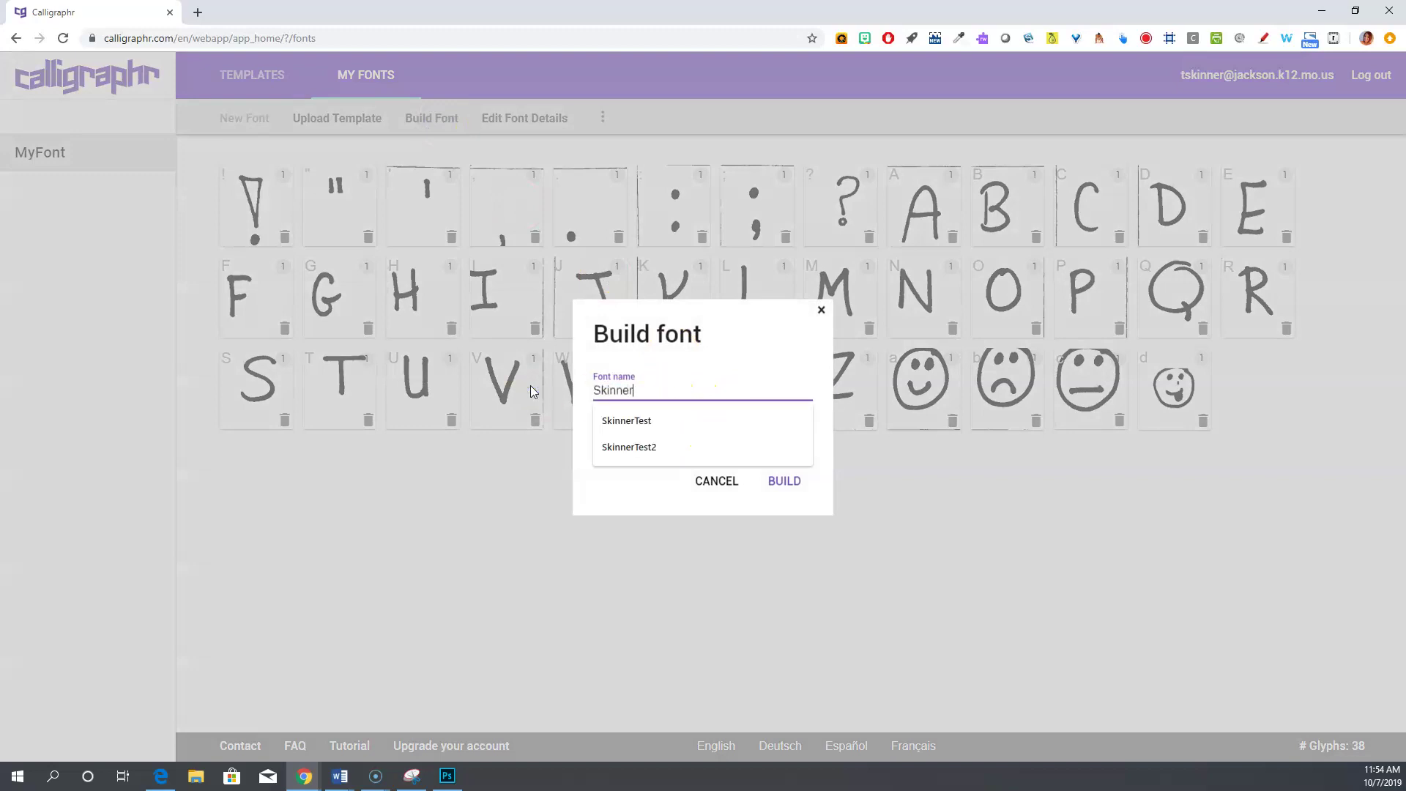
key(Down)
key(Down)
key(Return)
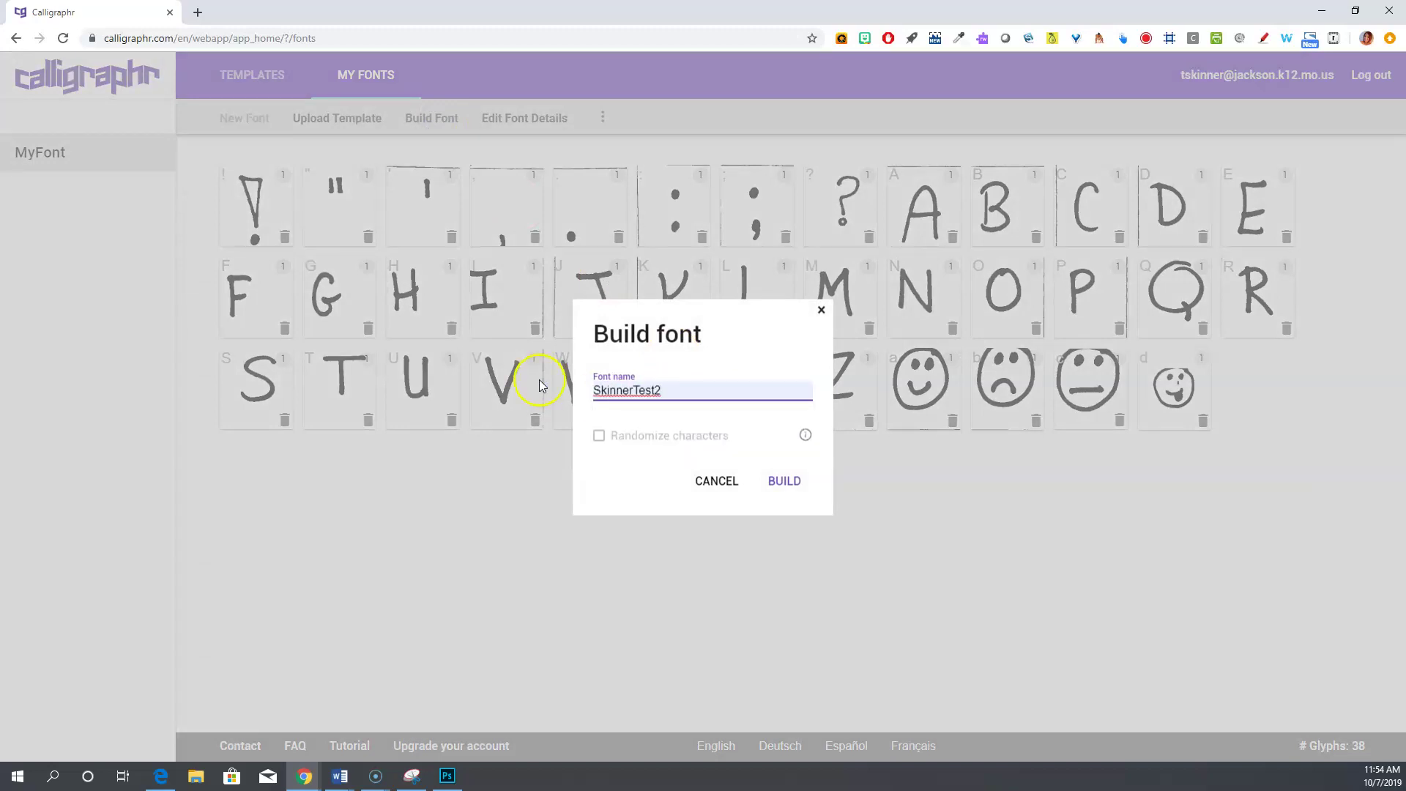
click(784, 484)
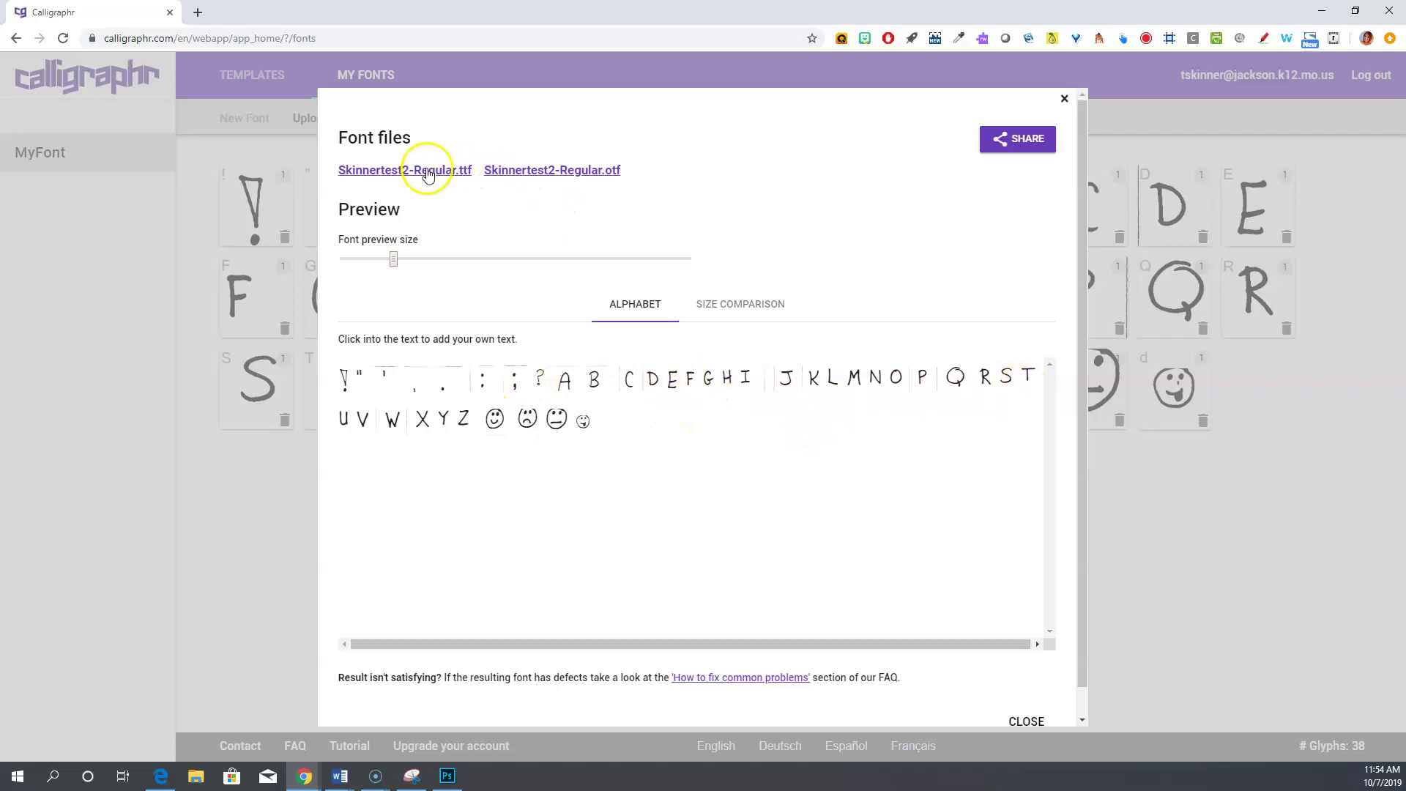
Save the TrueType (.ttf) file of the built font in the Pictures folder and open the downloaded file
click(399, 172)
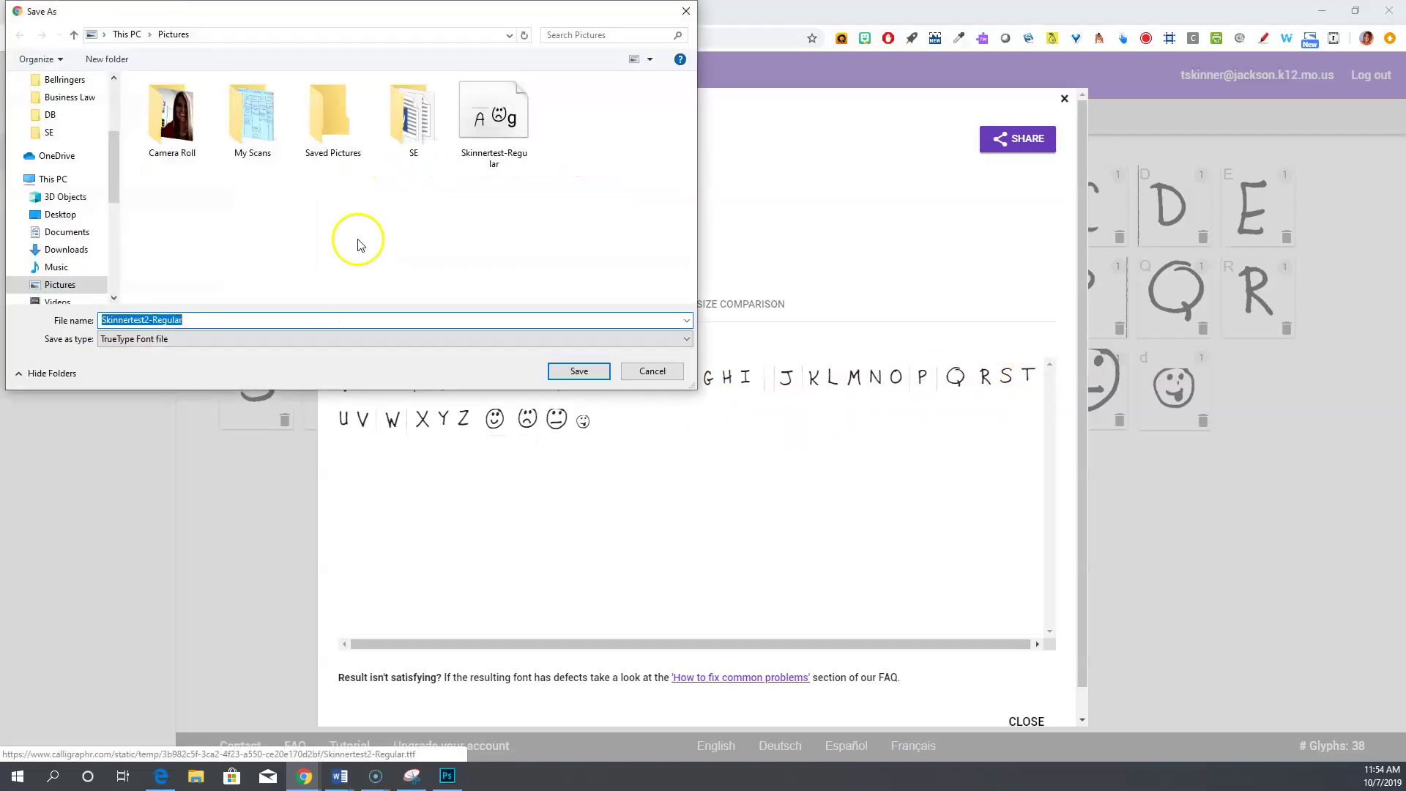
click(578, 371)
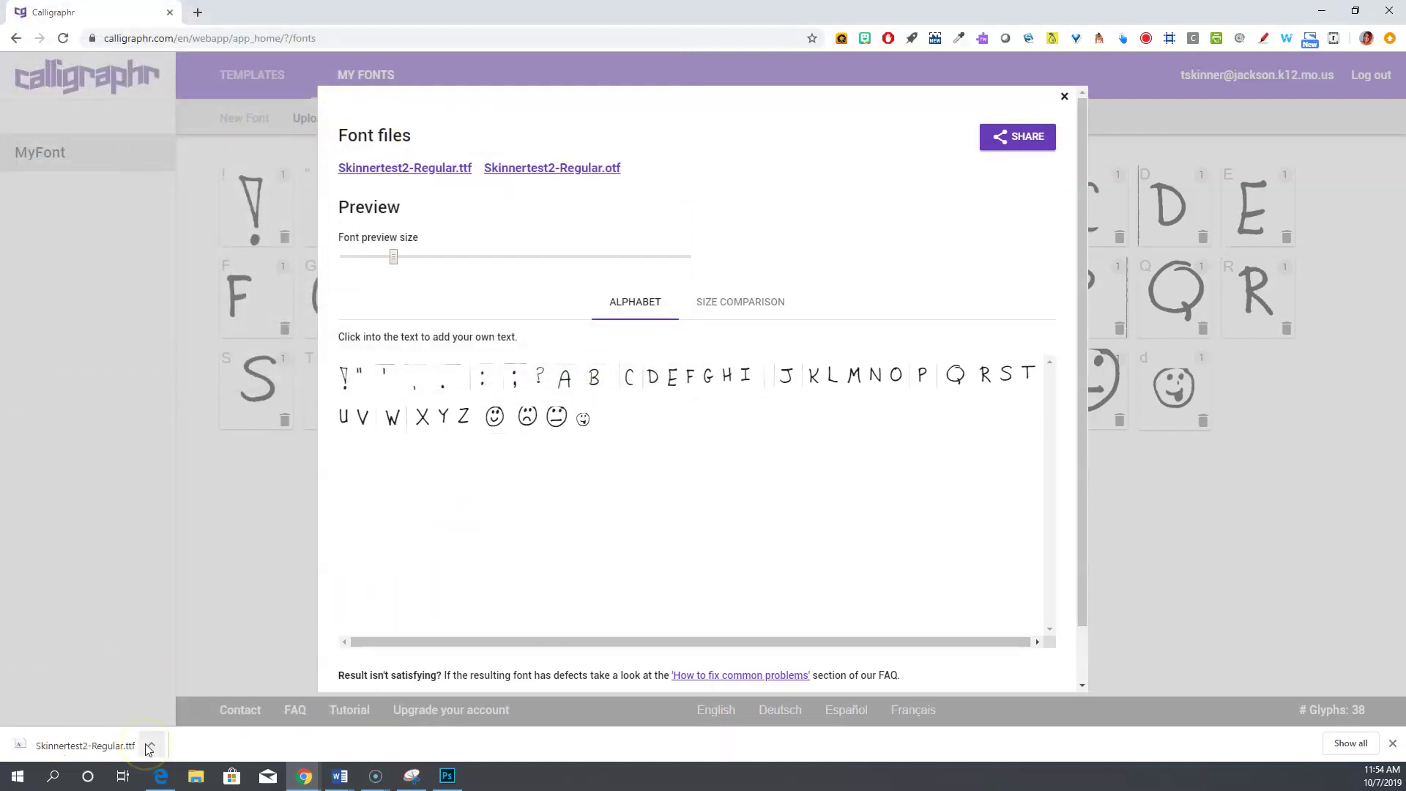
click(148, 746)
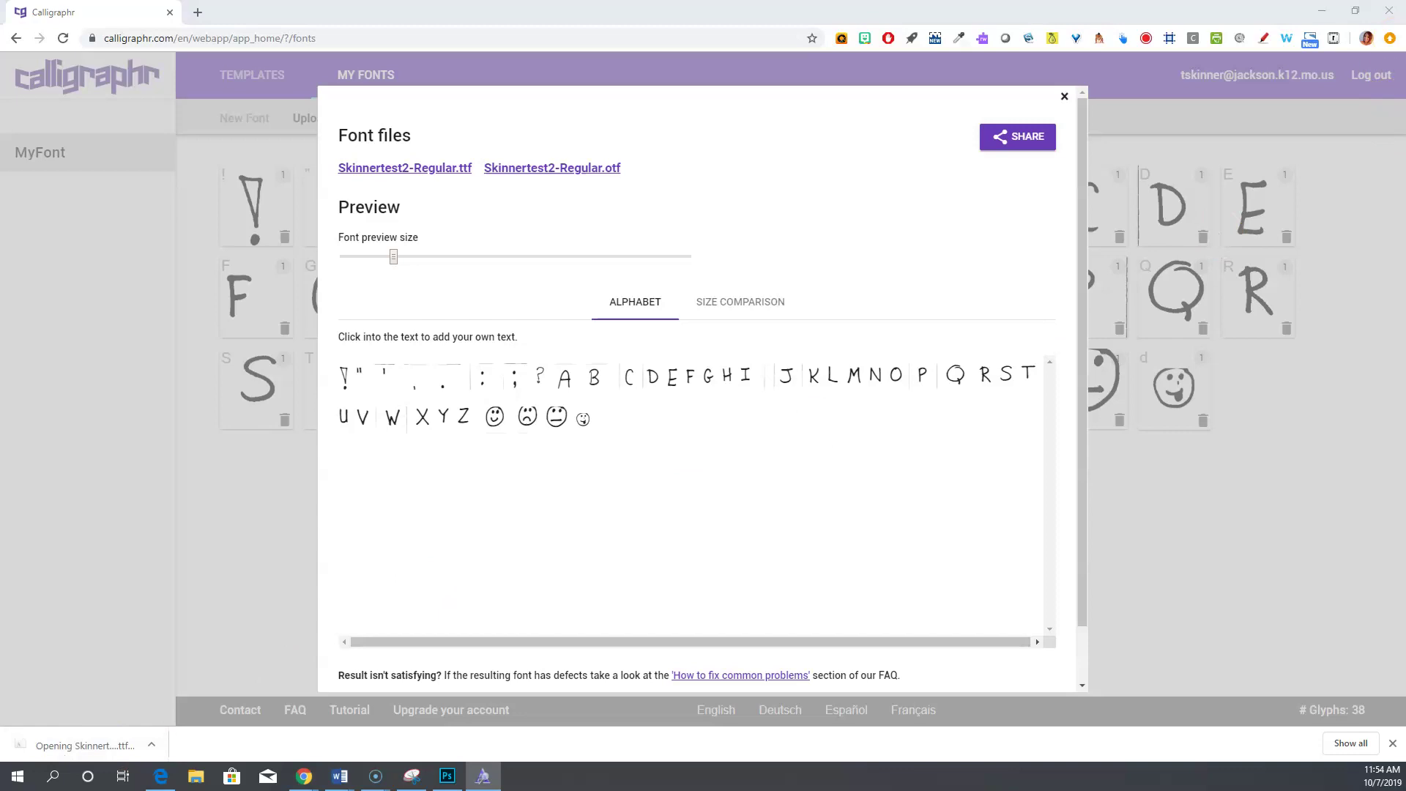
Install the downloaded TrueType font from its preview window and close the preview
drag(791, 94, 504, 121)
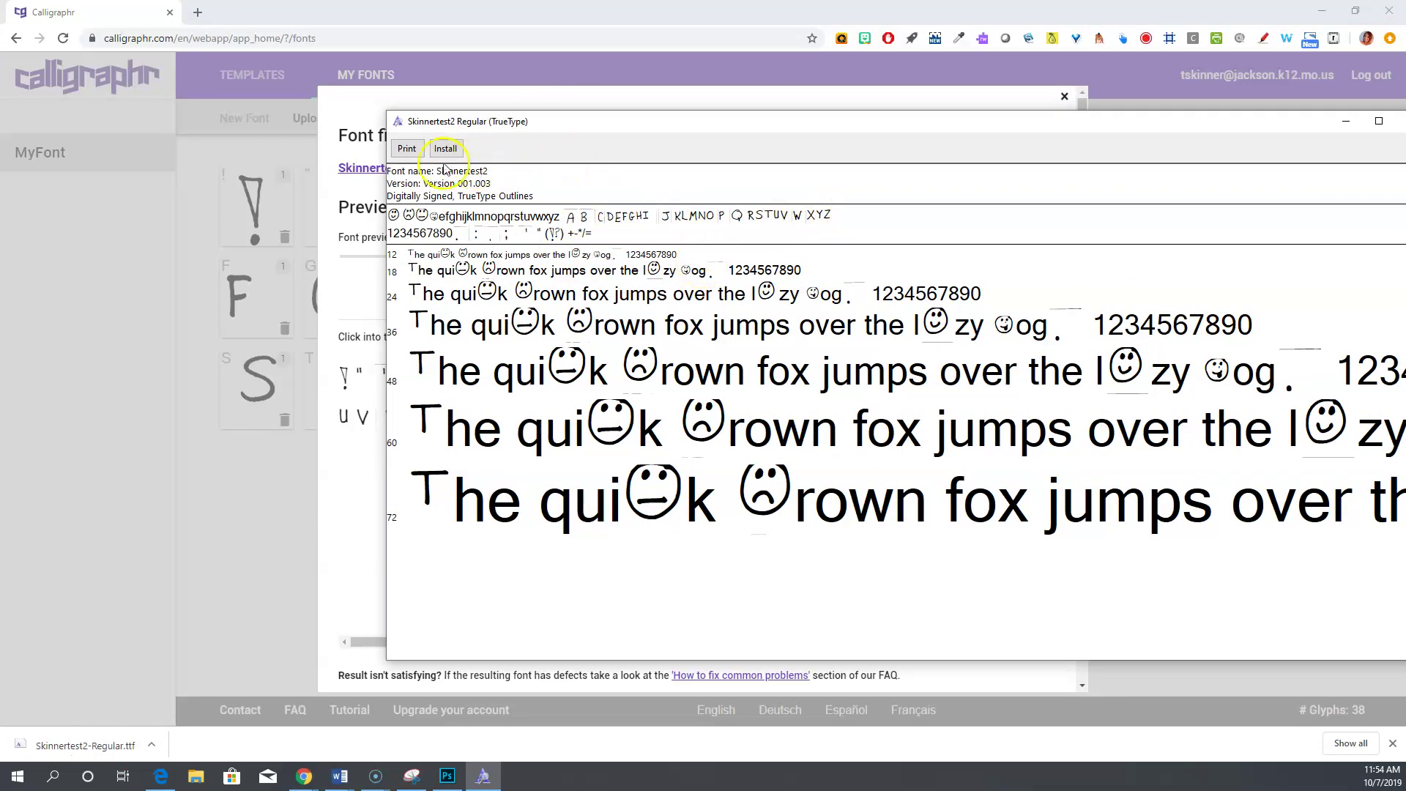
click(446, 149)
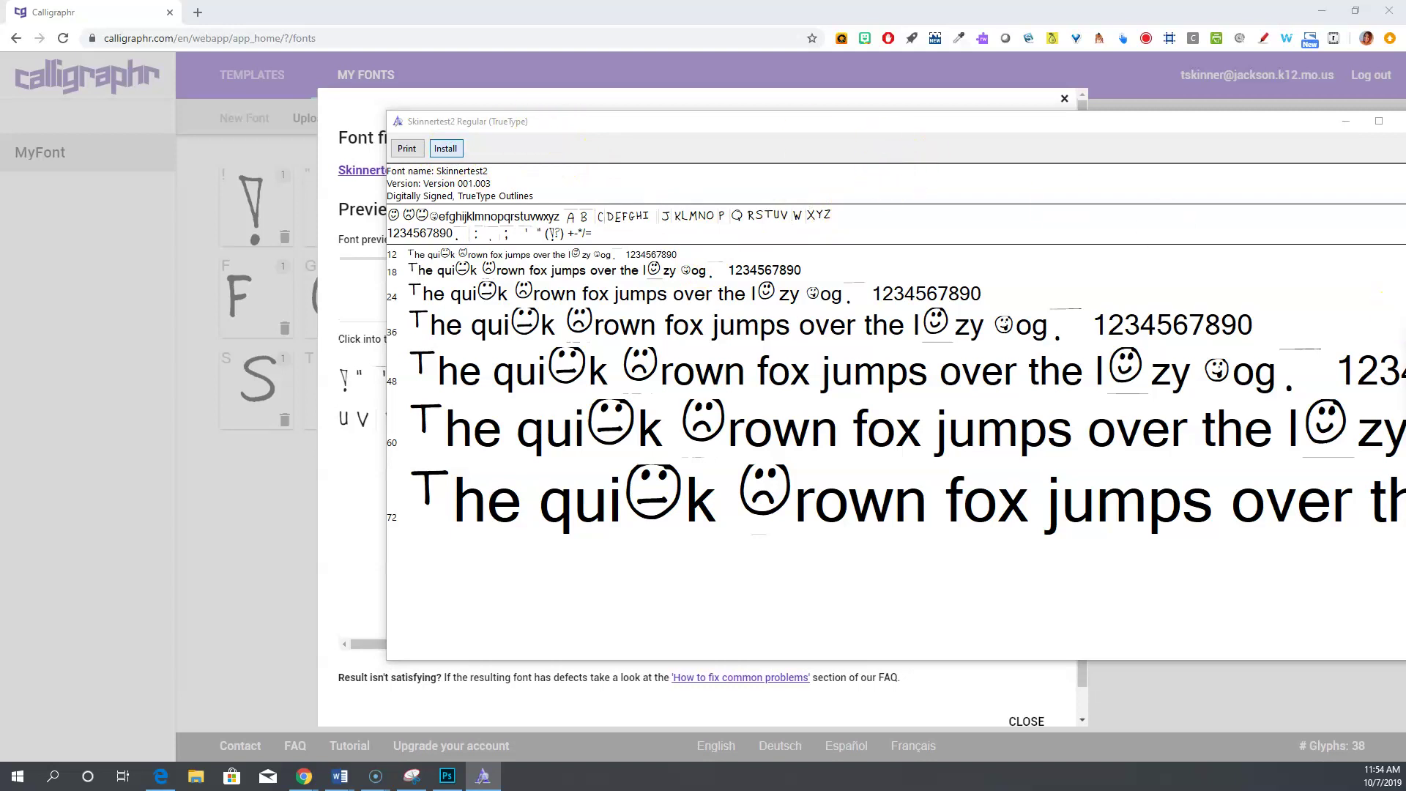
drag(1297, 133, 1202, 135)
click(1286, 133)
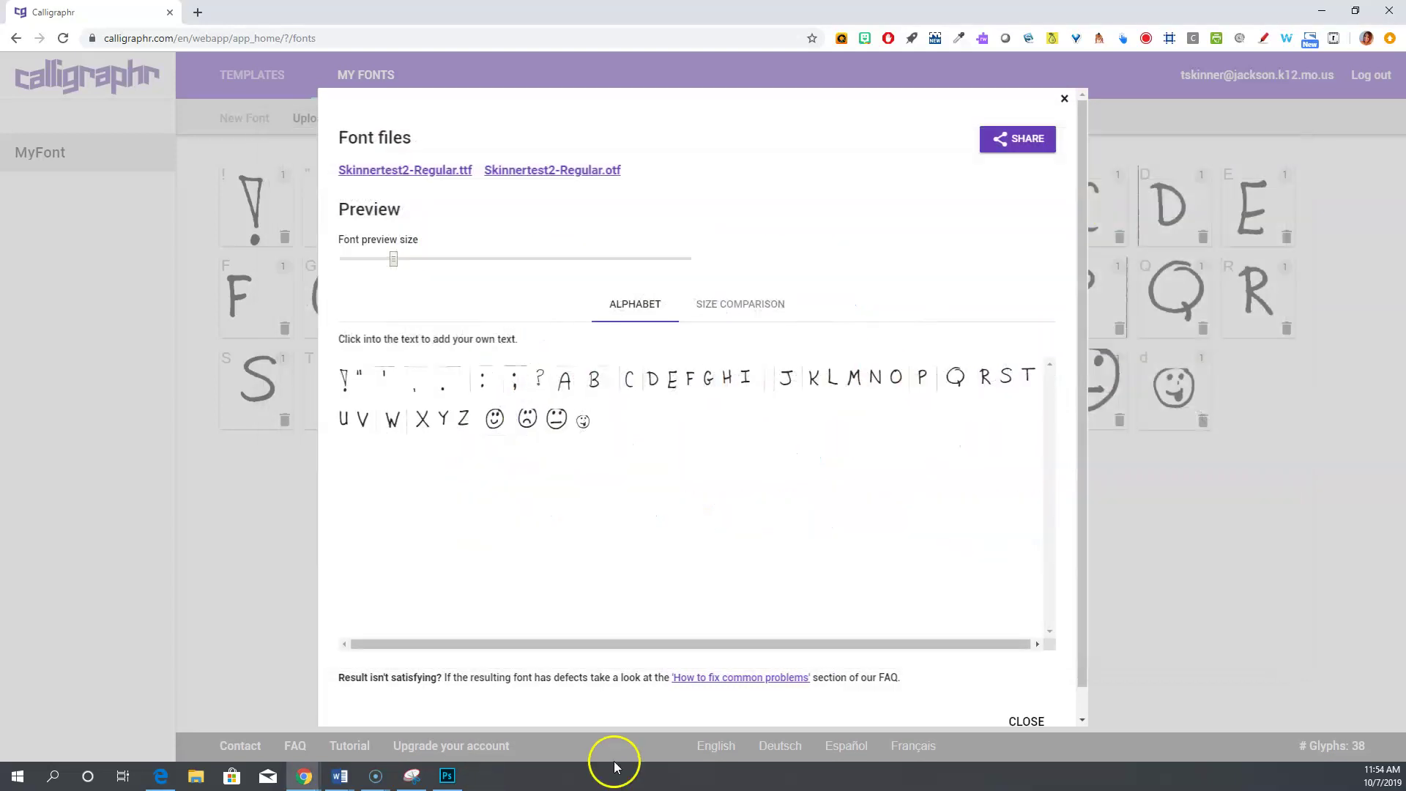
Switch to the blank Word document and set its text font to the newly installed handwriting font
click(339, 776)
click(371, 744)
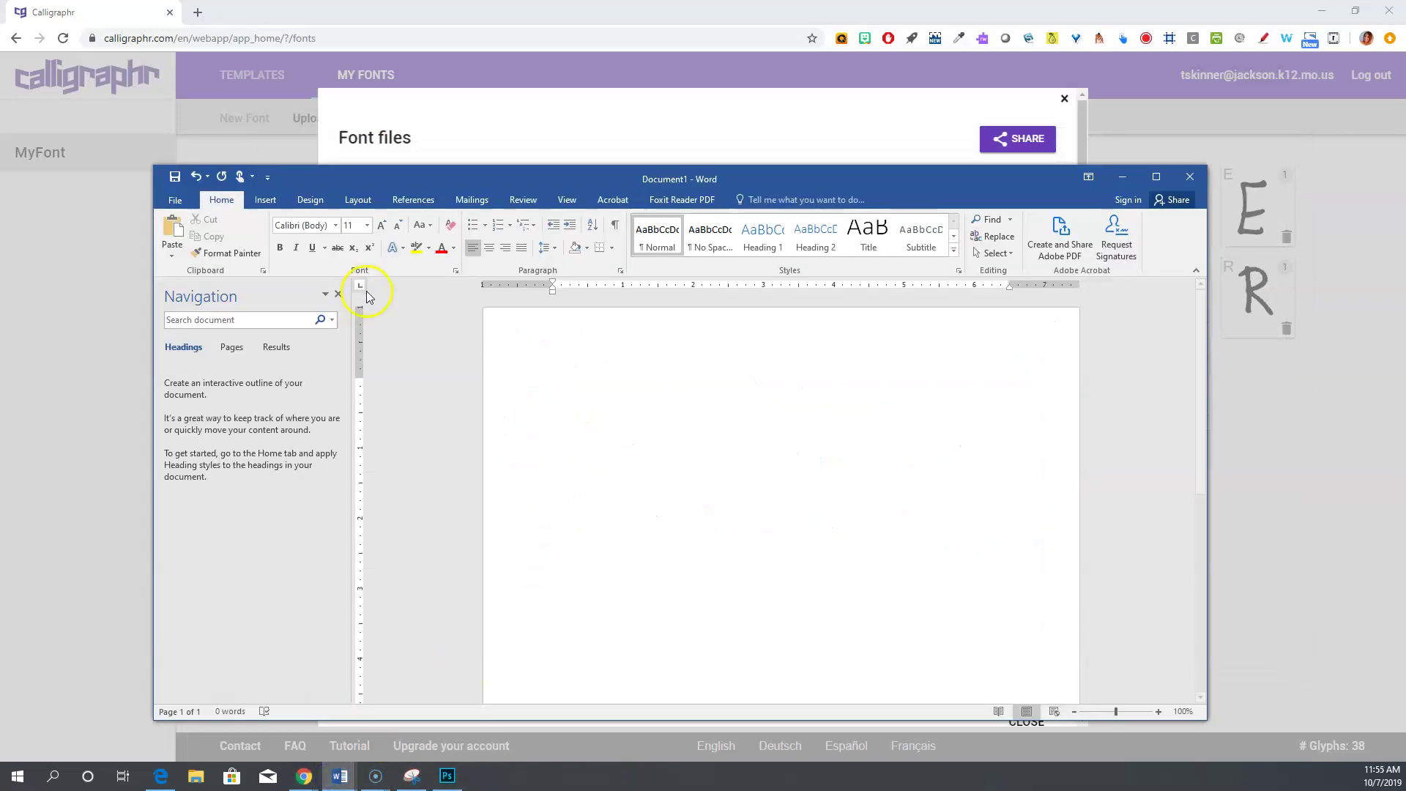
click(337, 226)
drag(474, 282, 476, 660)
click(327, 680)
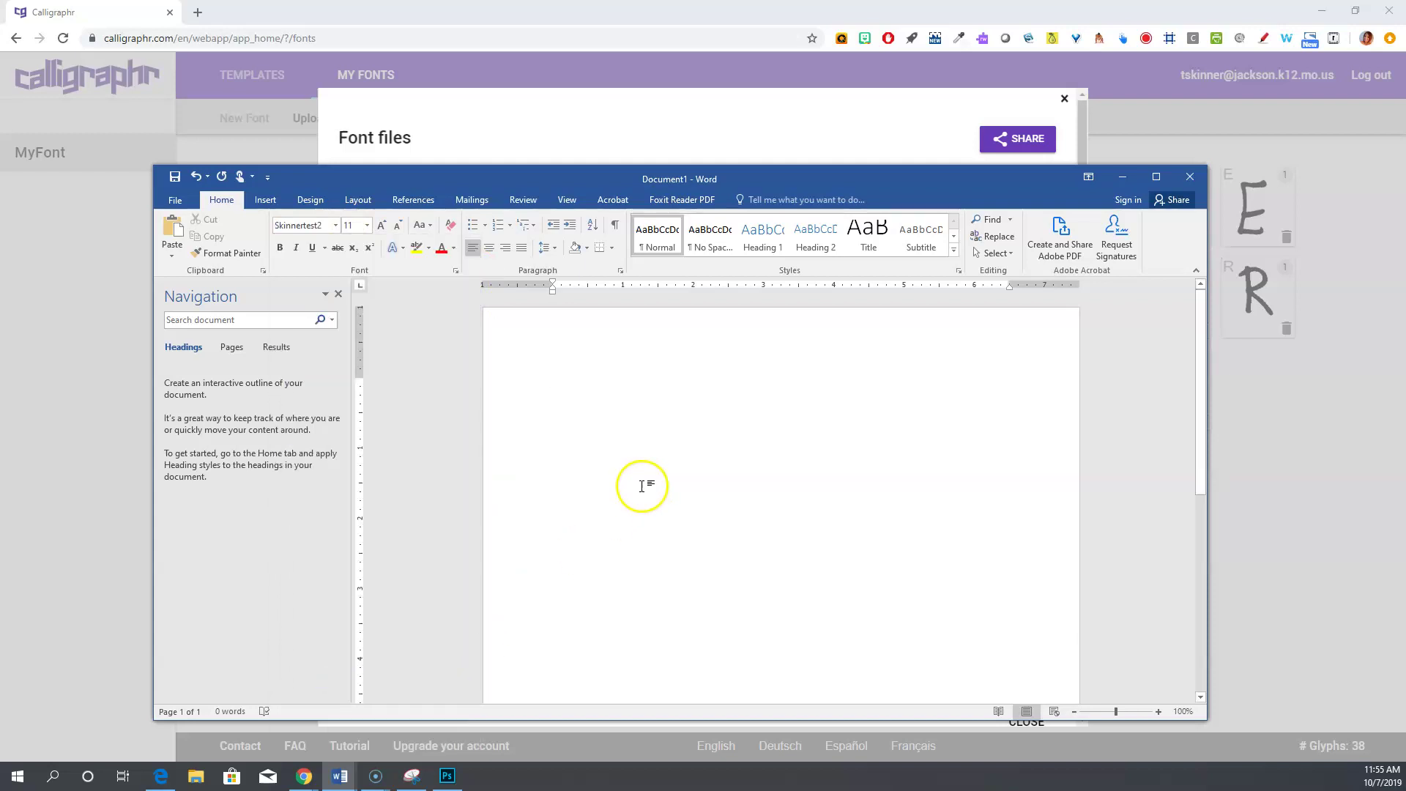
Test the font by writing the first name in capitals, enlarged to 48 pt and followed by the happy smiley glyph
text(TONYA)
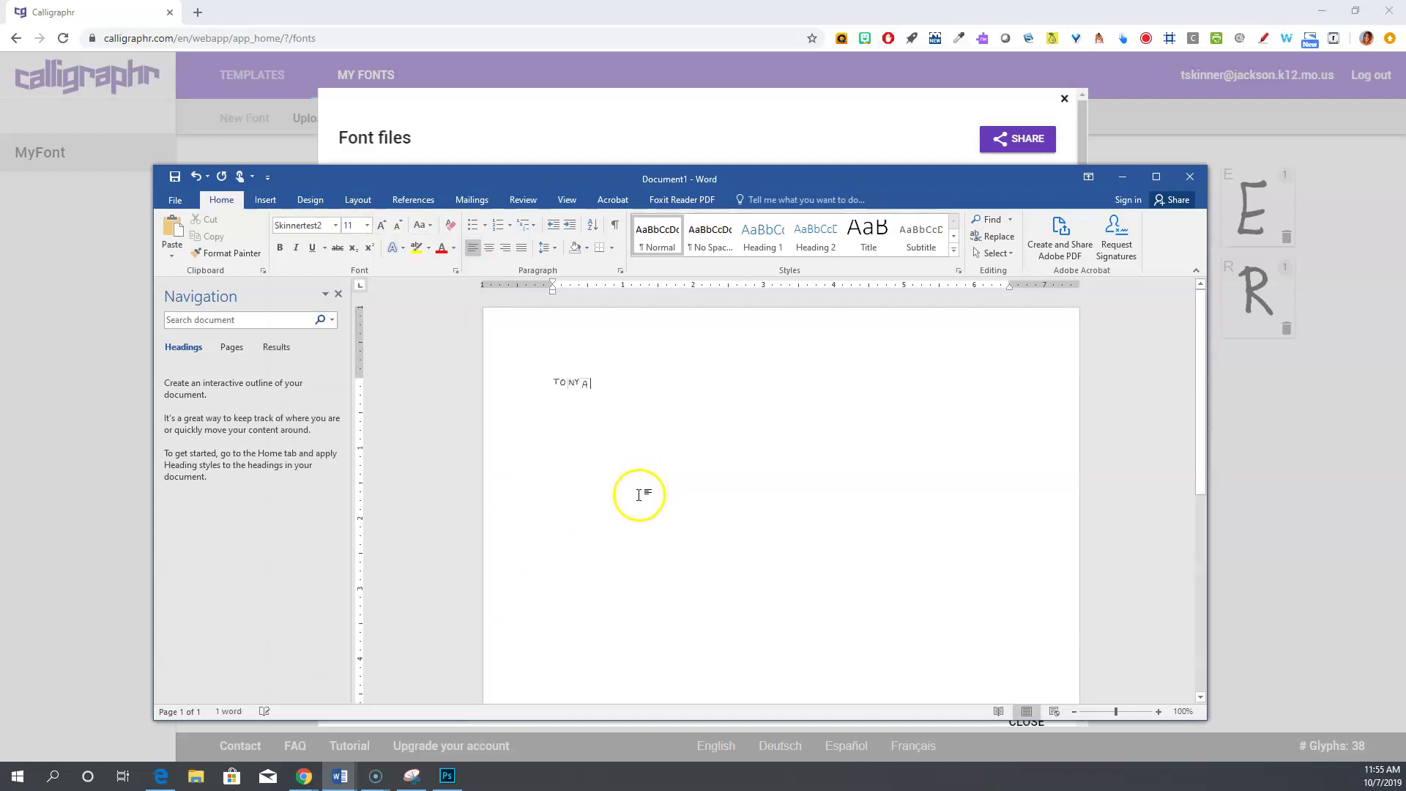
double_click(577, 384)
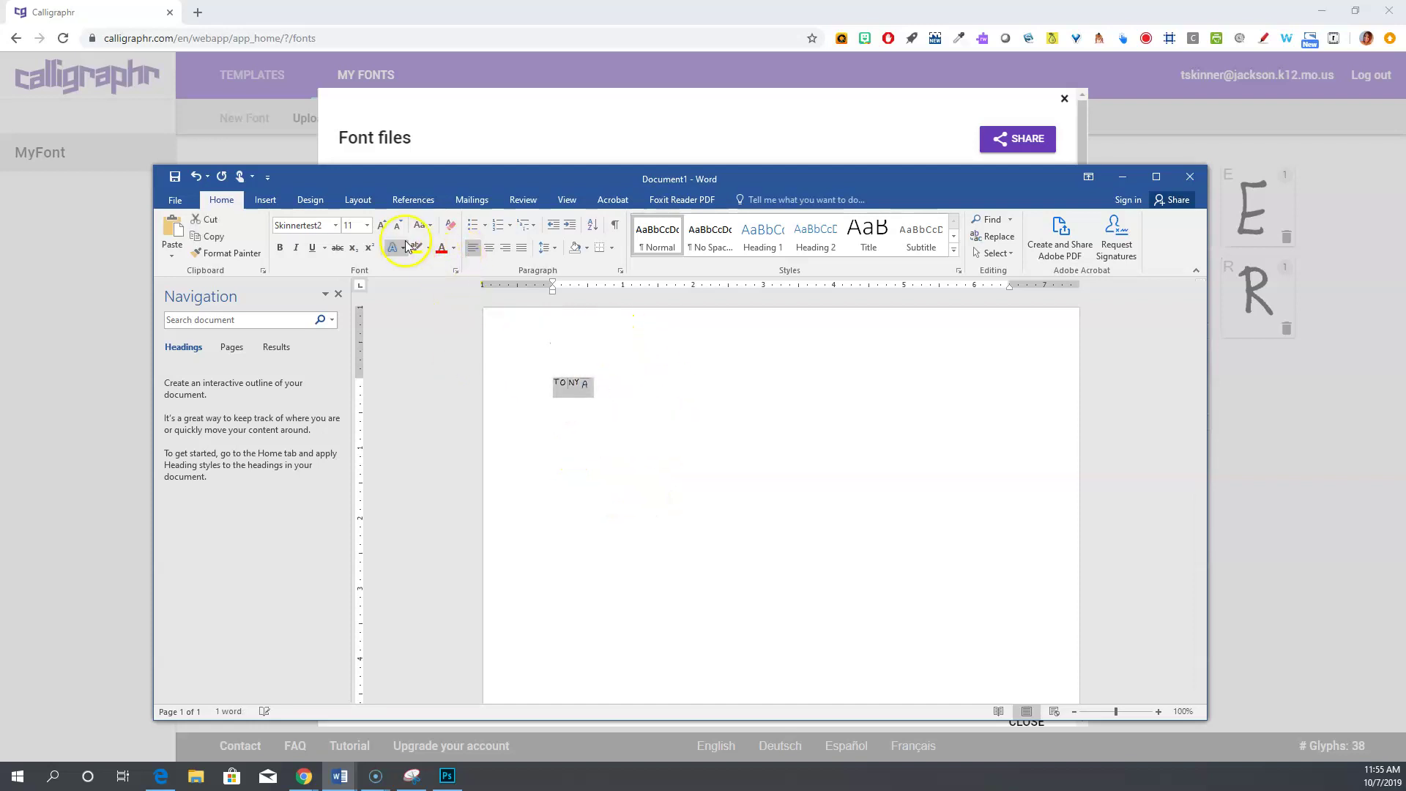
click(383, 228)
click(383, 227)
click(383, 227)
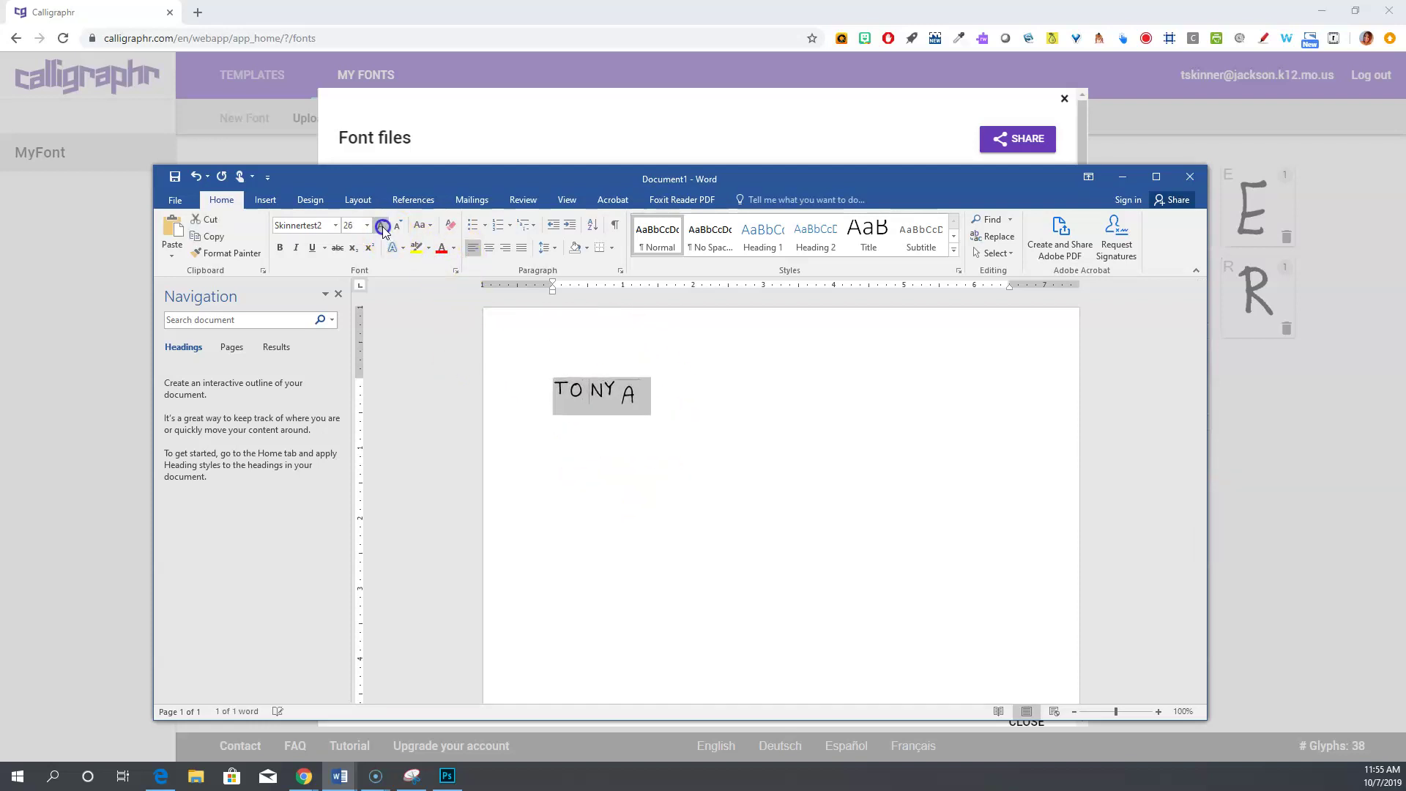
click(735, 405)
text(:))
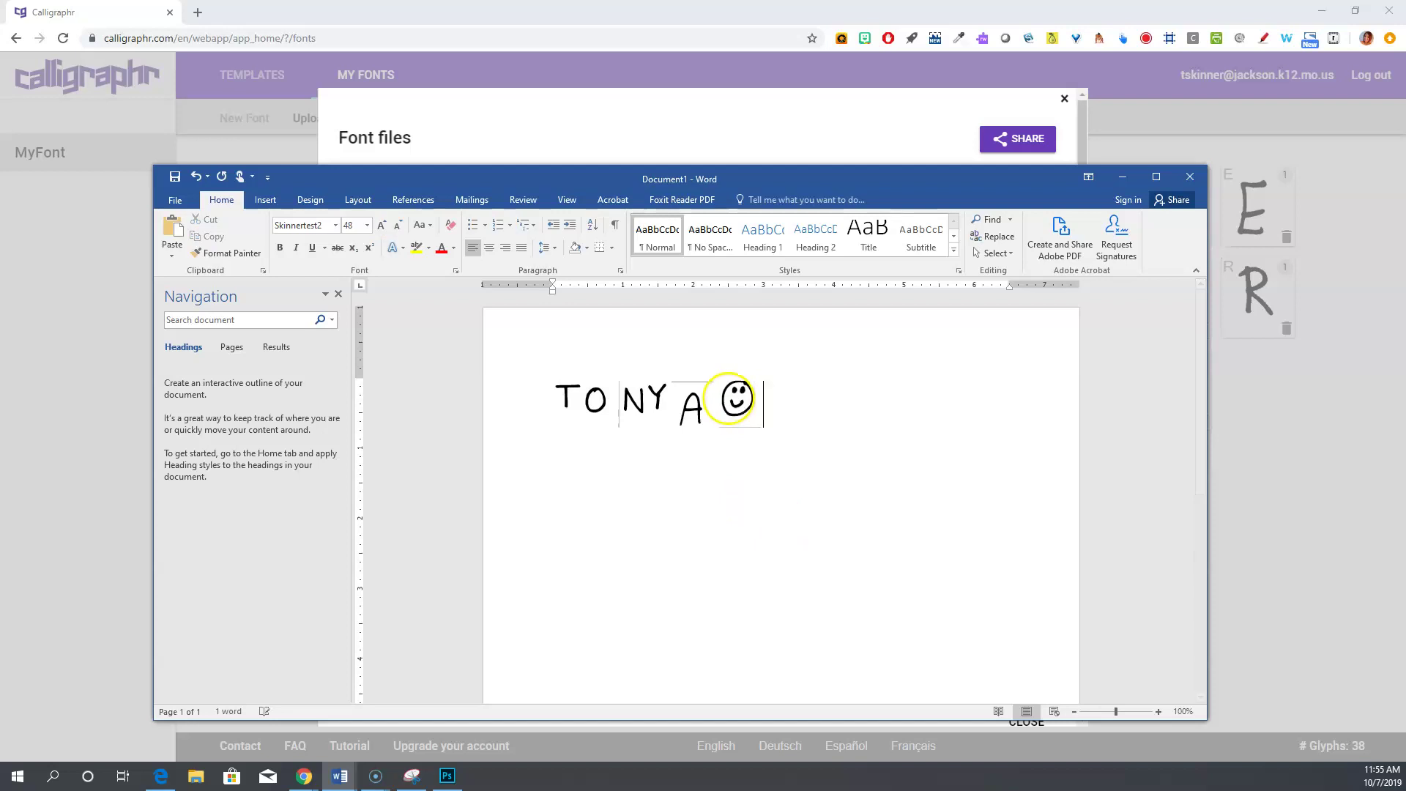
Return to Calligraphr in the browser and close the built font's files and preview dialog
click(1122, 181)
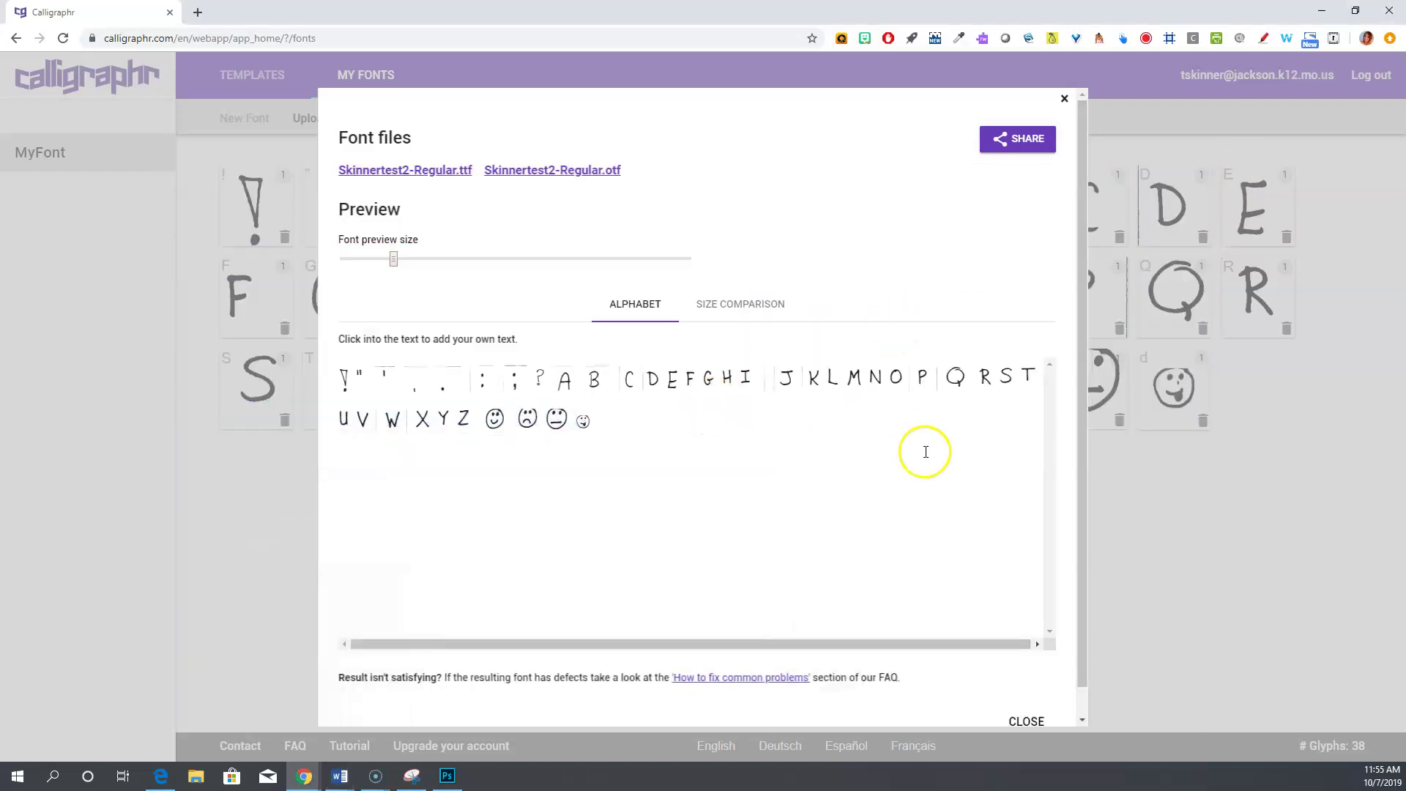
scroll(1084, 666, down, 1)
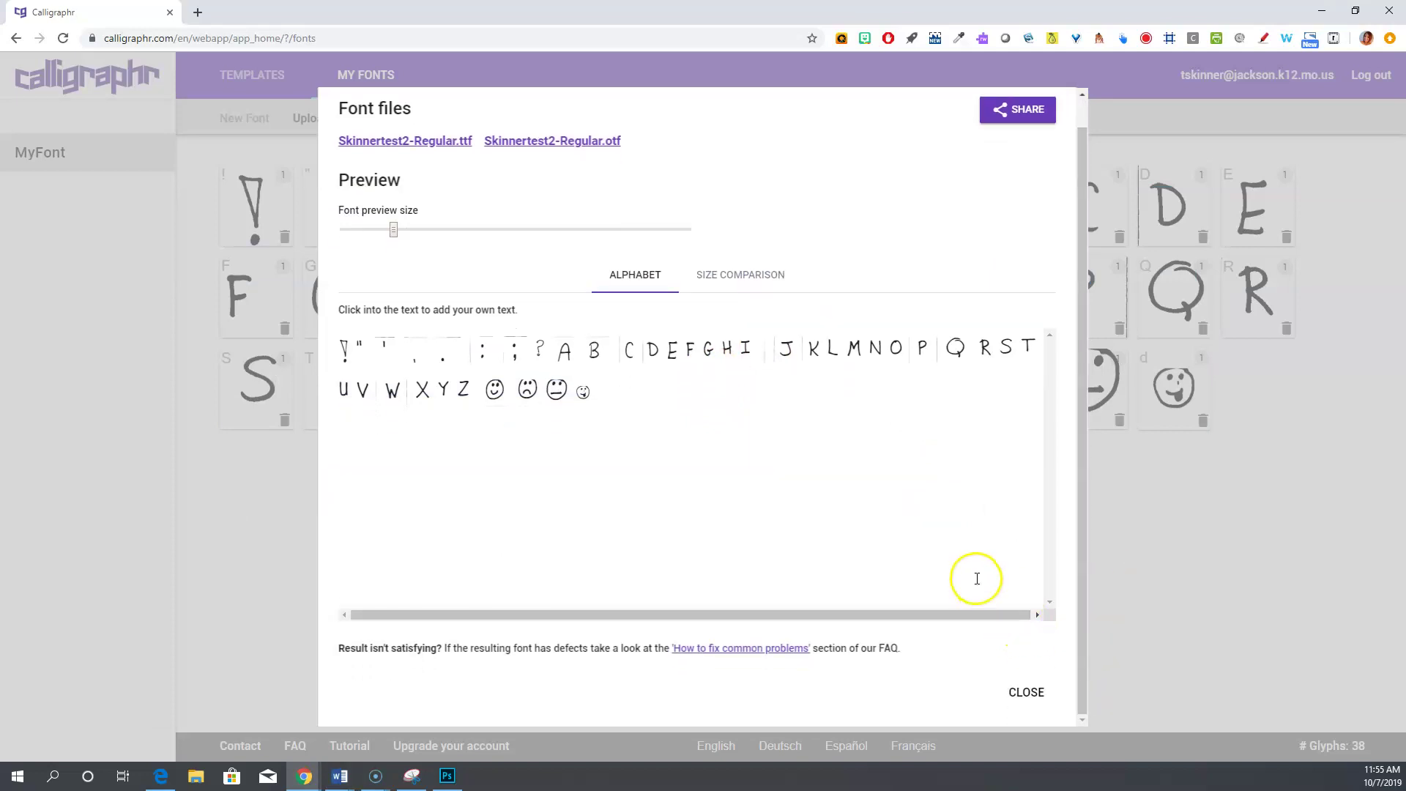
click(1023, 692)
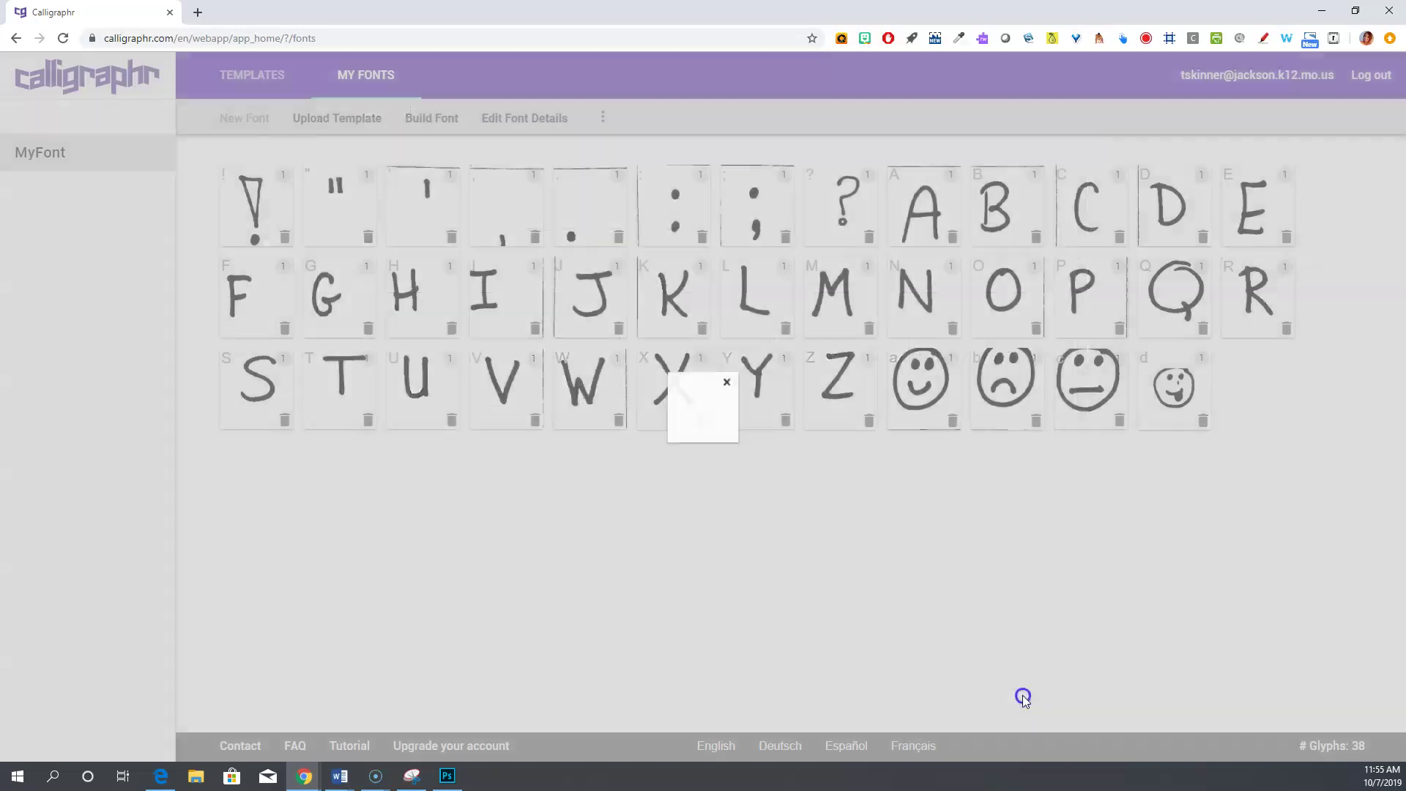